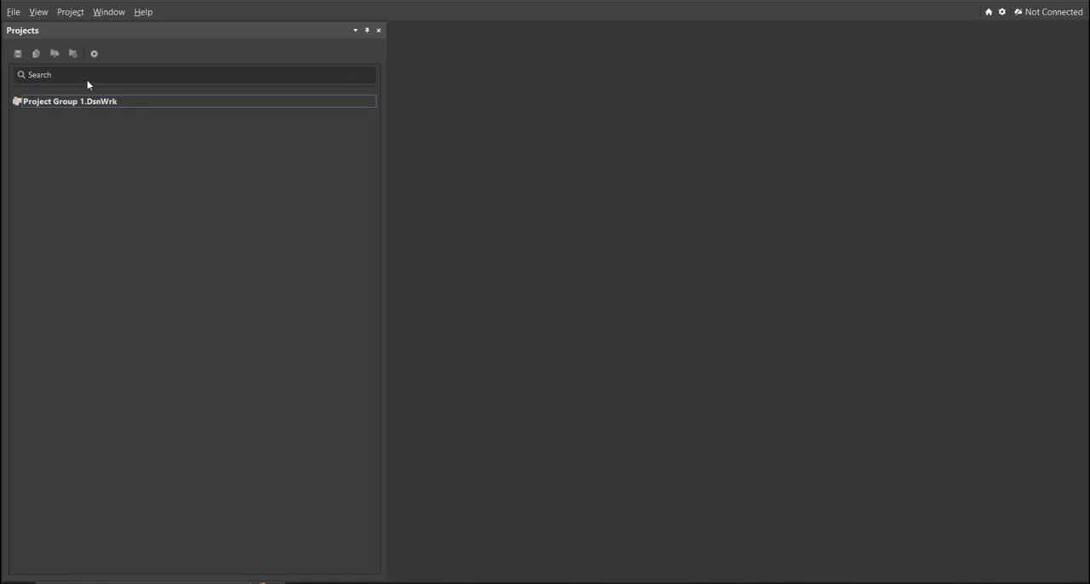
# Step: Create an empty local PCB project named "Lithium (Li-Ion) Battery Charger using LP2951"
pyautogui.click(14, 12)
pyautogui.moveTo(51, 45)
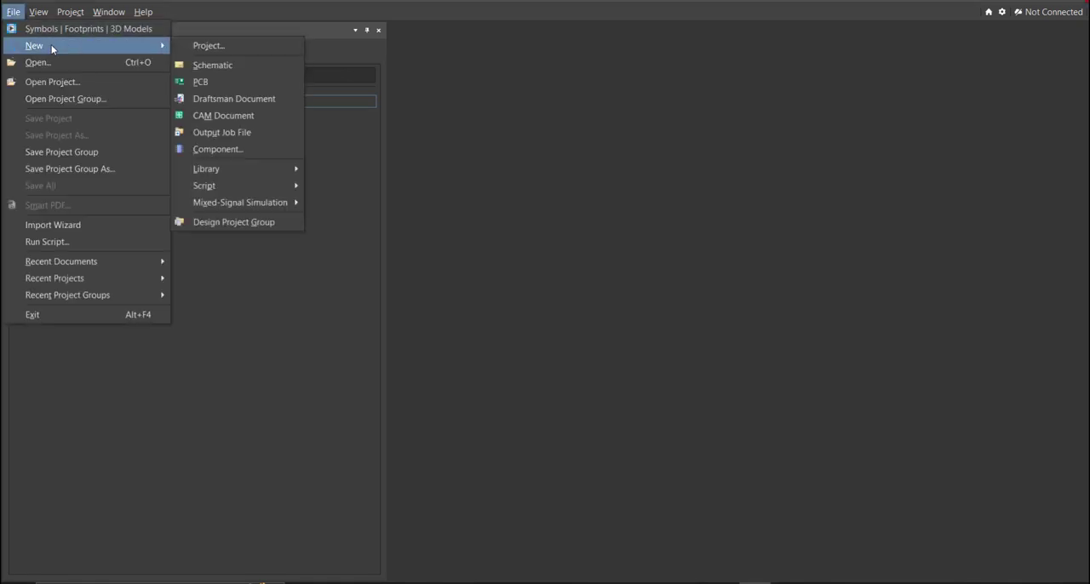
pyautogui.click(266, 51)
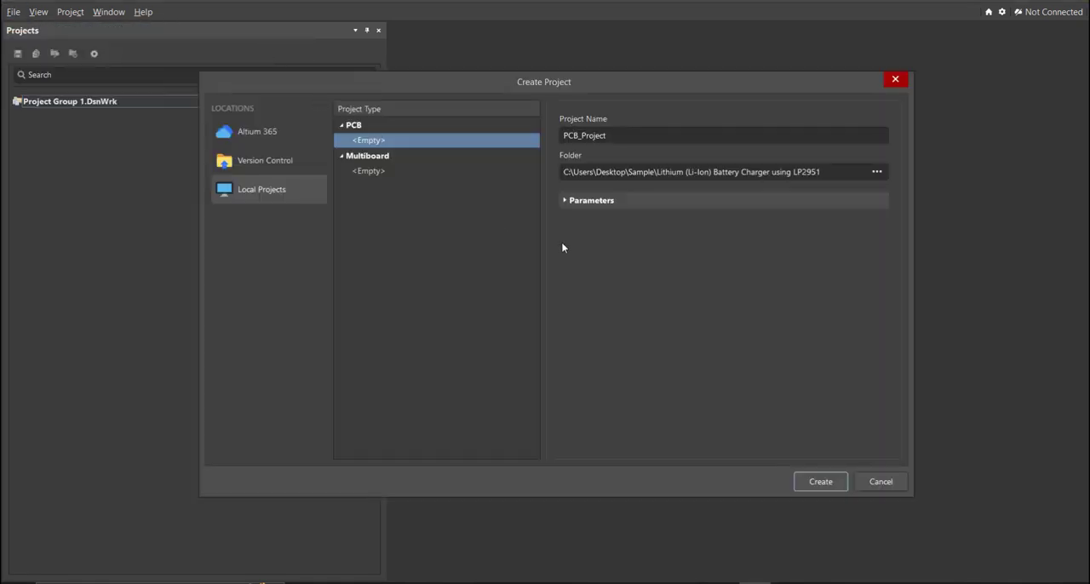
pyautogui.click(630, 140)
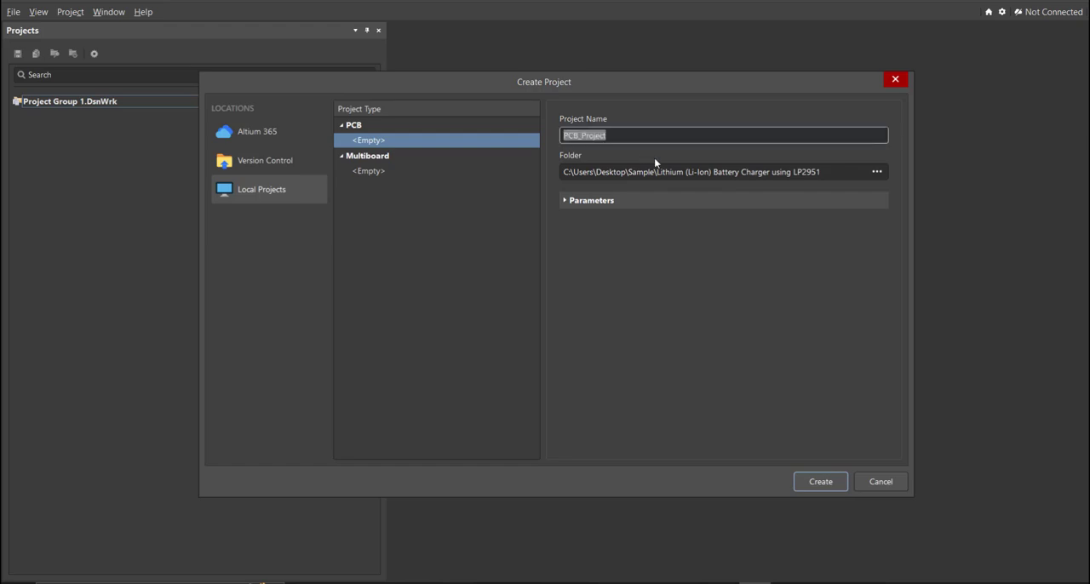
pyautogui.click(848, 173)
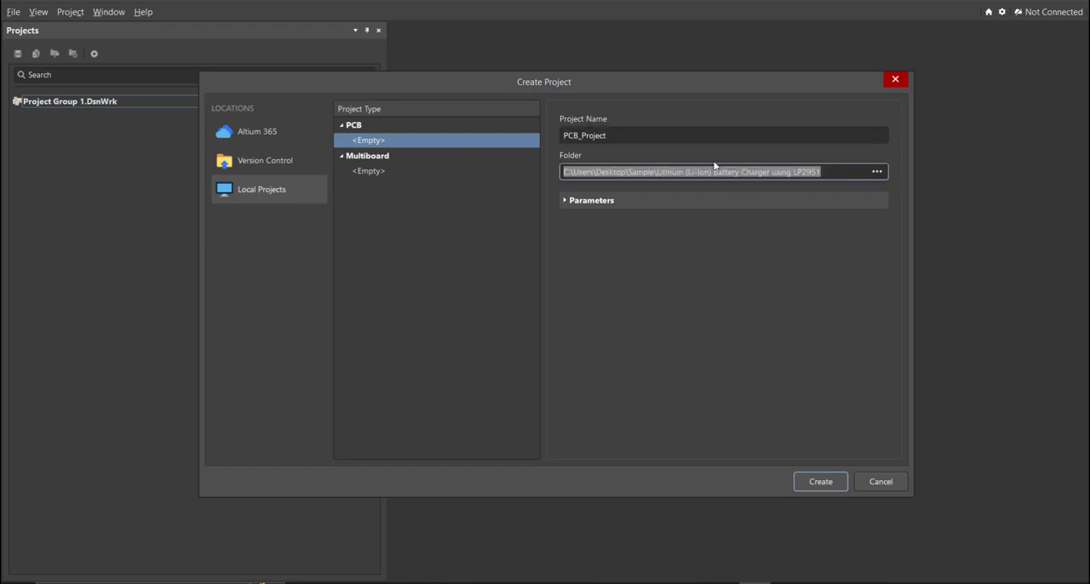
pyautogui.click(625, 139)
pyautogui.write('Lithium (Li-Ion) Battery Charger using LP2951')
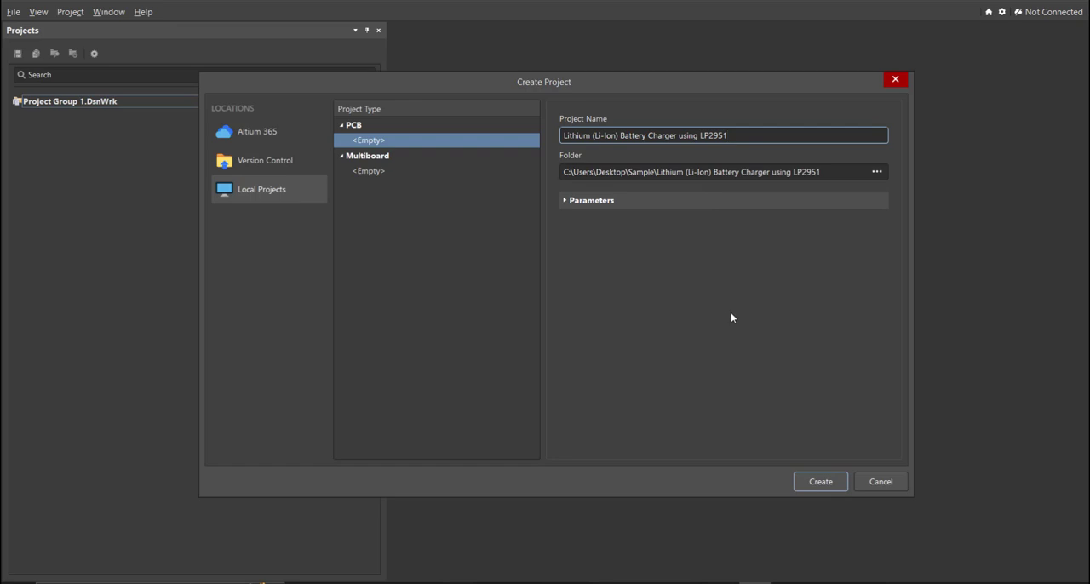
pyautogui.click(821, 481)
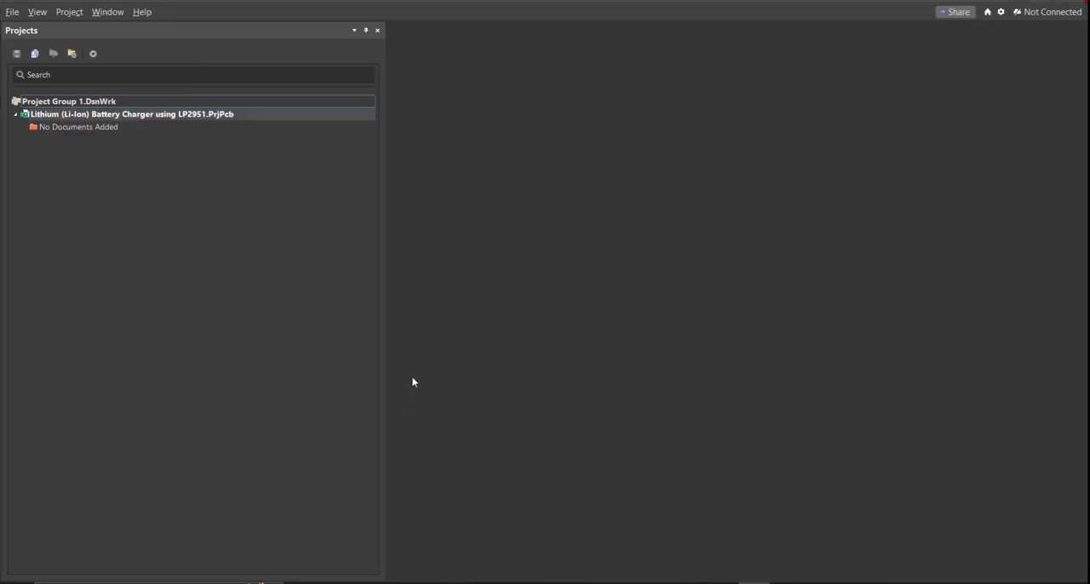
# Step: Add a new schematic document to the battery charger project
pyautogui.click(12, 12)
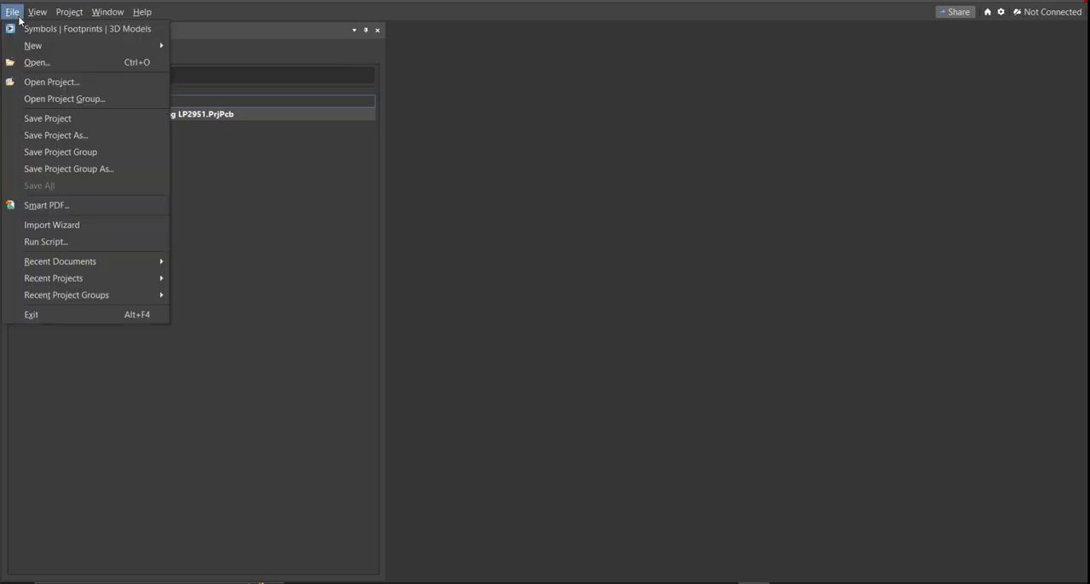
pyautogui.moveTo(153, 44)
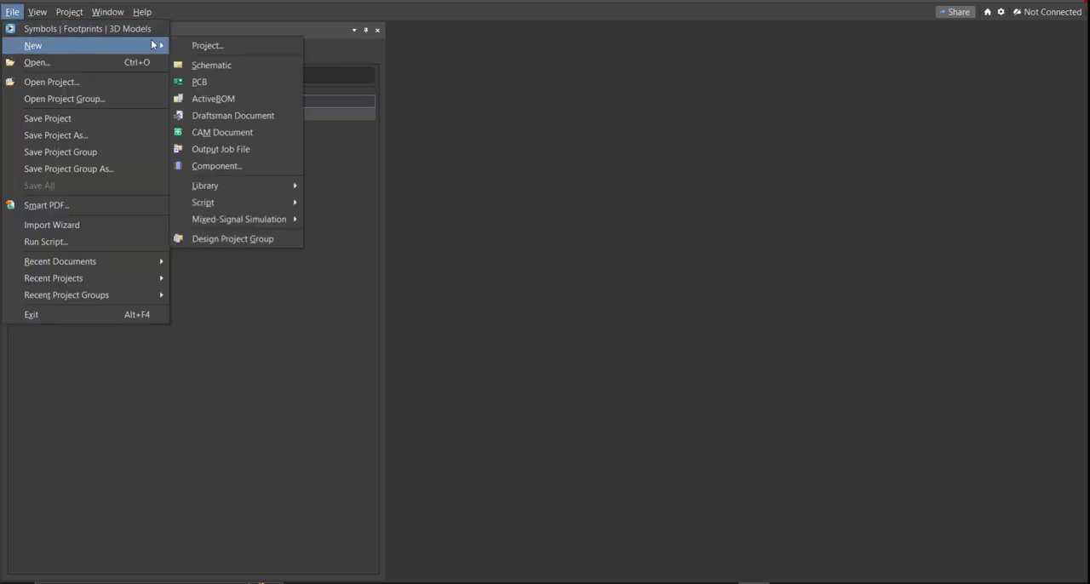
pyautogui.click(240, 67)
pyautogui.keyDown('ctrl'); pyautogui.scroll(-3, 588, 300); pyautogui.keyUp('ctrl')
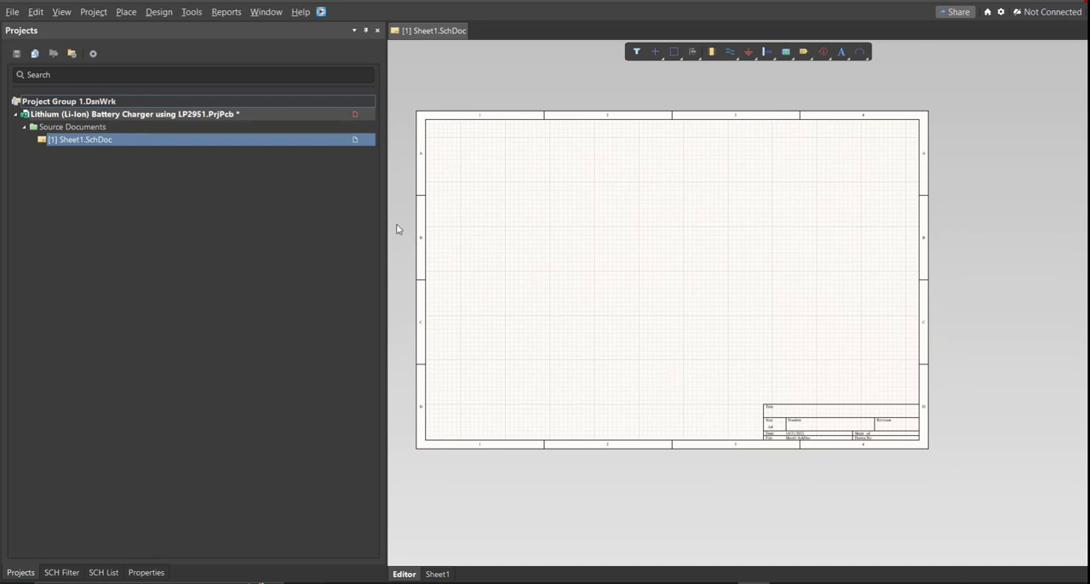
pyautogui.keyDown('ctrl'); pyautogui.scroll(2, 452, 226); pyautogui.keyUp('ctrl')
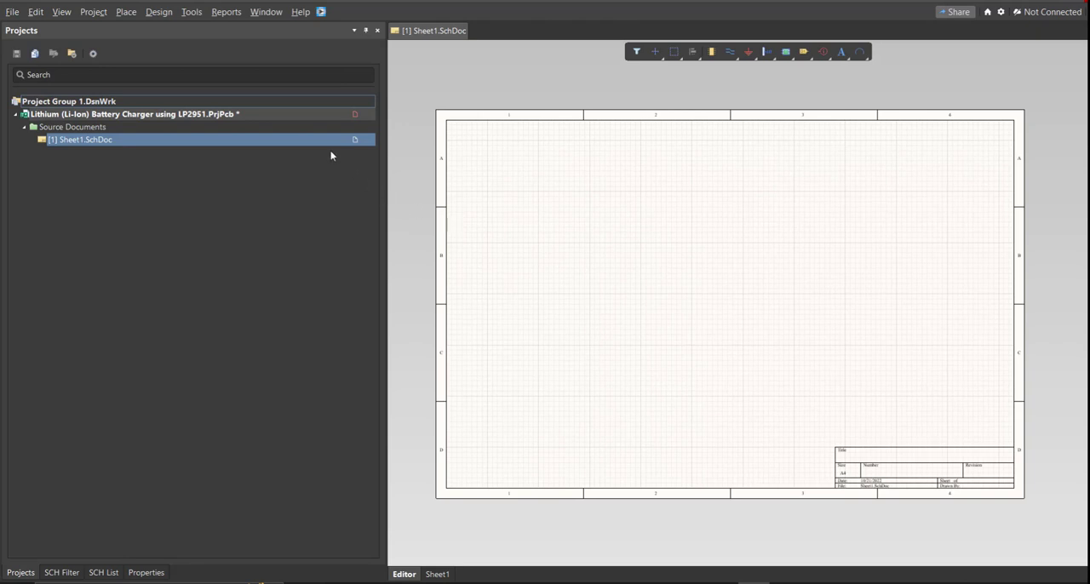
# Step: Save the new schematic as "Lithium (Li-Ion) Battery Charger using LP2951" in the project folder
pyautogui.rightClick(325, 143)
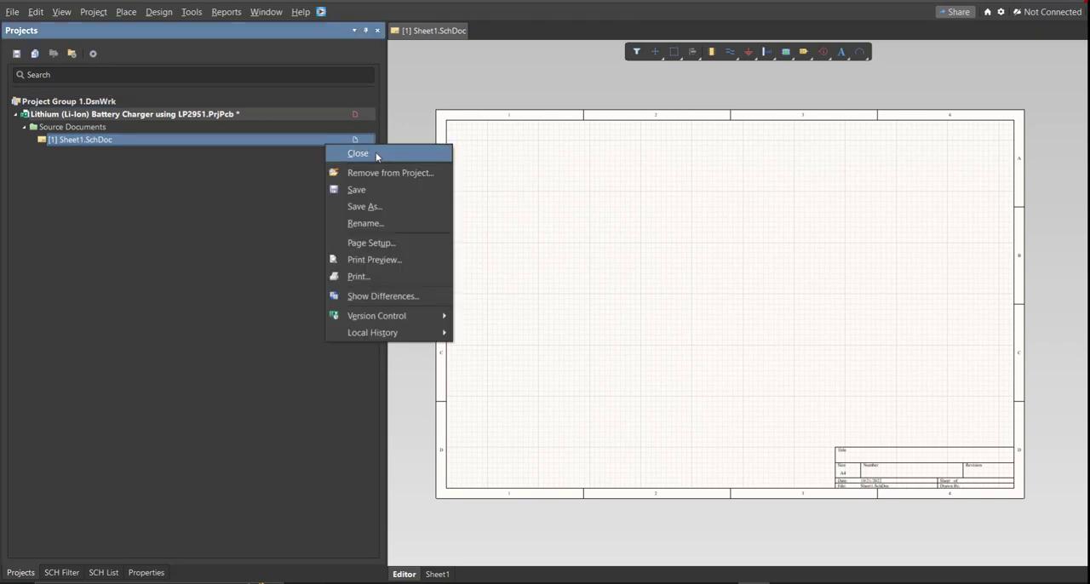
pyautogui.click(402, 192)
pyautogui.write('Lithium (Li-Ion) Battery Charger using LP2951')
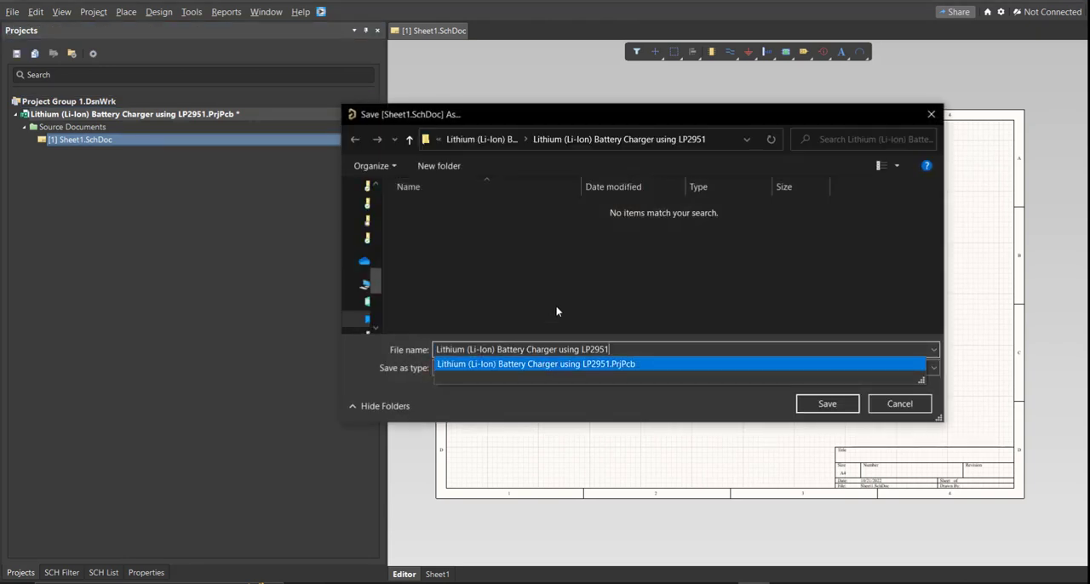
pyautogui.click(822, 405)
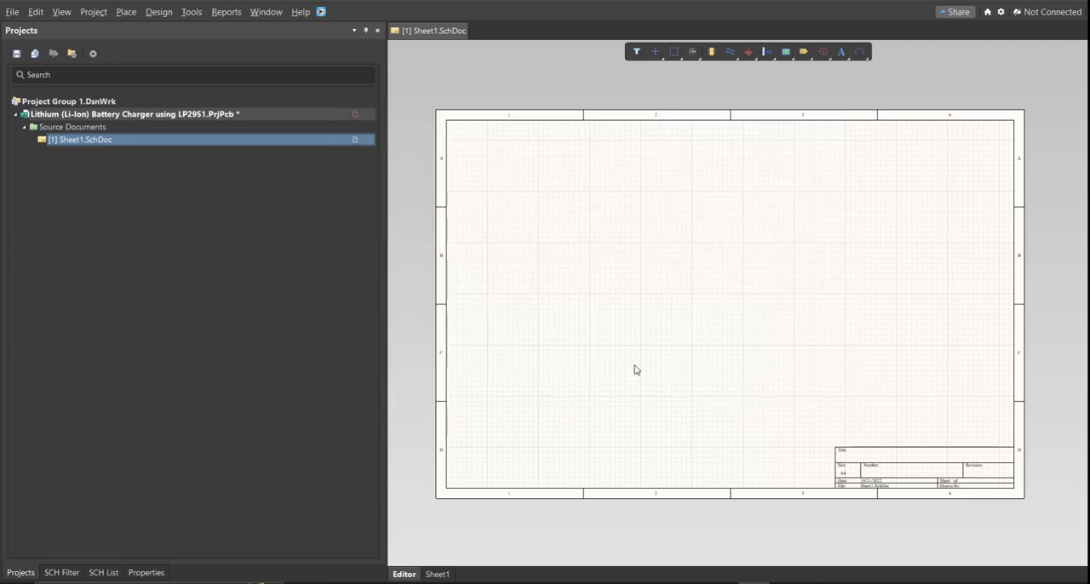
pyautogui.moveTo(514, 263); pyautogui.dragTo(507, 261, button='right')
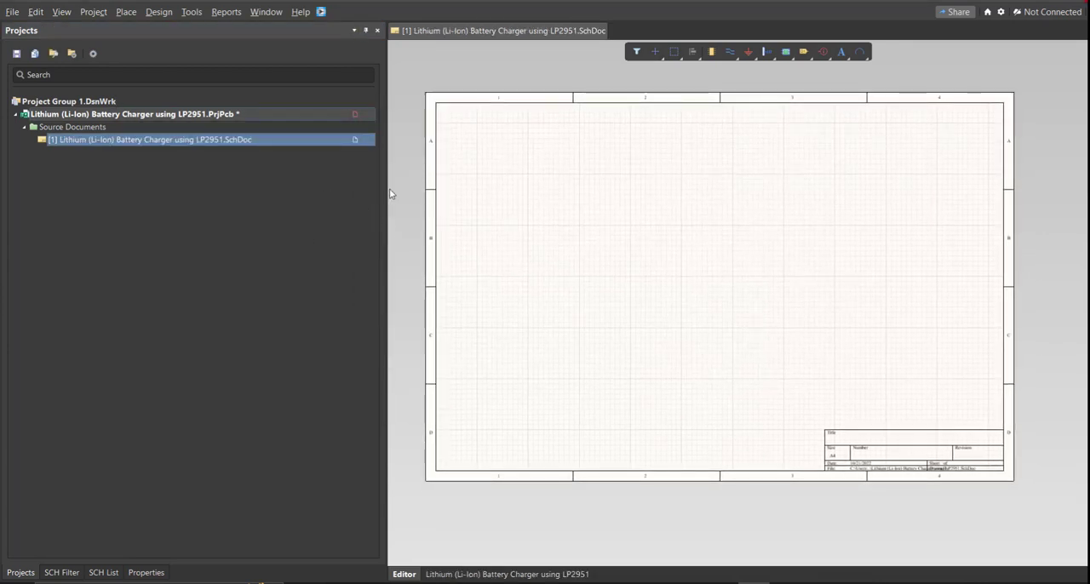
# Step: Add a new schematic library to the project and save it as "Lithium (Li-Ion) Battery Charger using LP2951"
pyautogui.click(12, 11)
pyautogui.moveTo(38, 45)
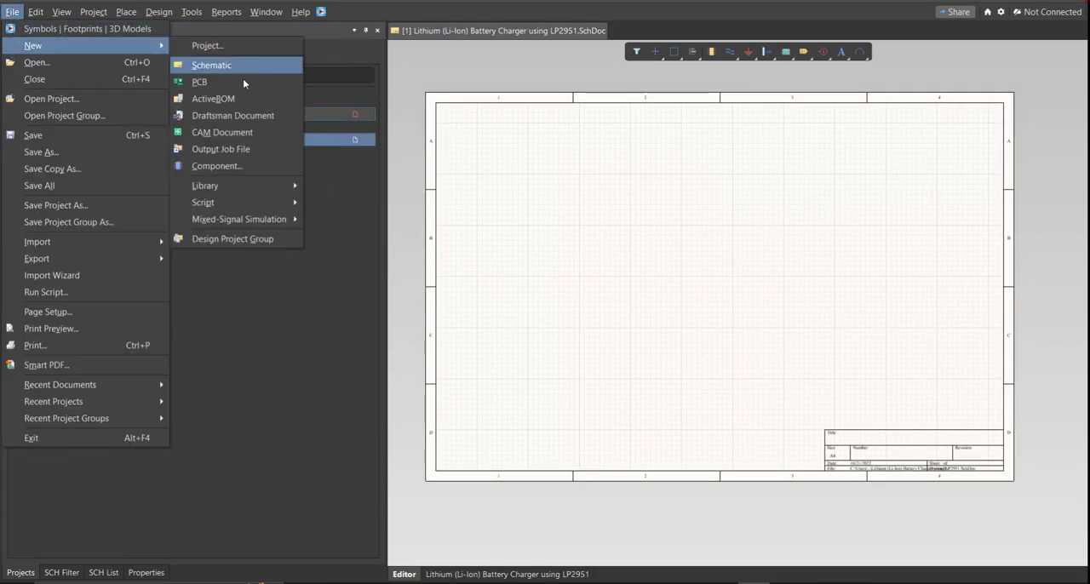
pyautogui.moveTo(263, 187)
pyautogui.click(349, 202)
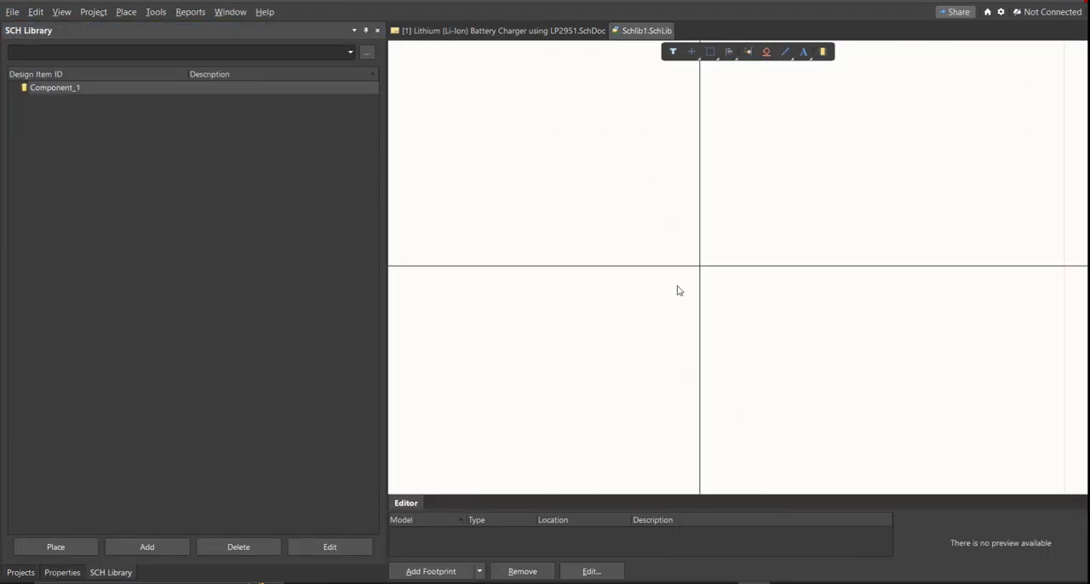
pyautogui.hotkey('ctrl', 's')
pyautogui.write('Lithium (Li-Ion) Battery Charger using LP2951')
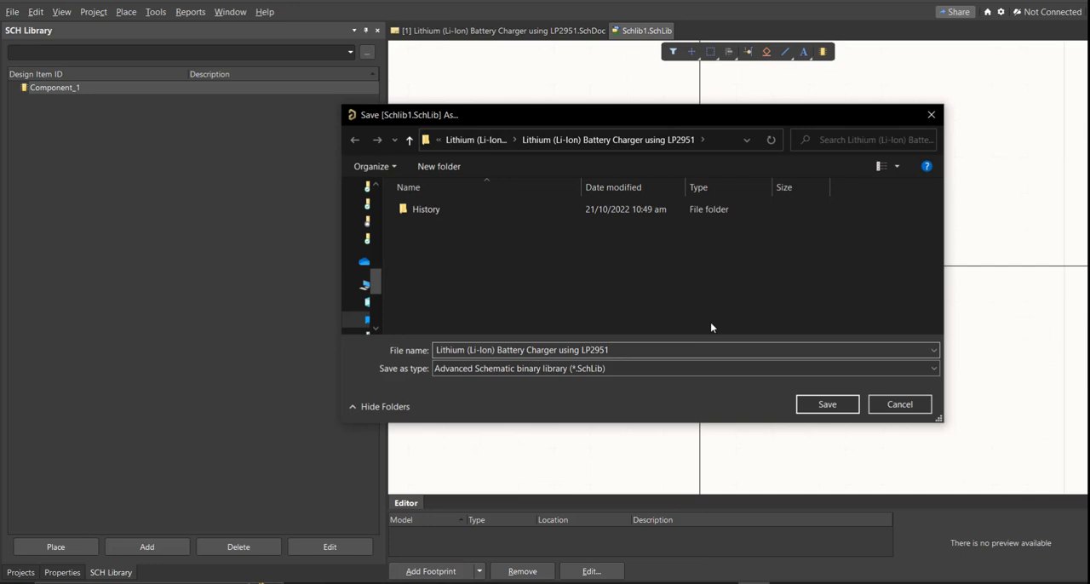
pyautogui.click(827, 404)
pyautogui.moveTo(535, 300); pyautogui.dragTo(642, 294, button='right')
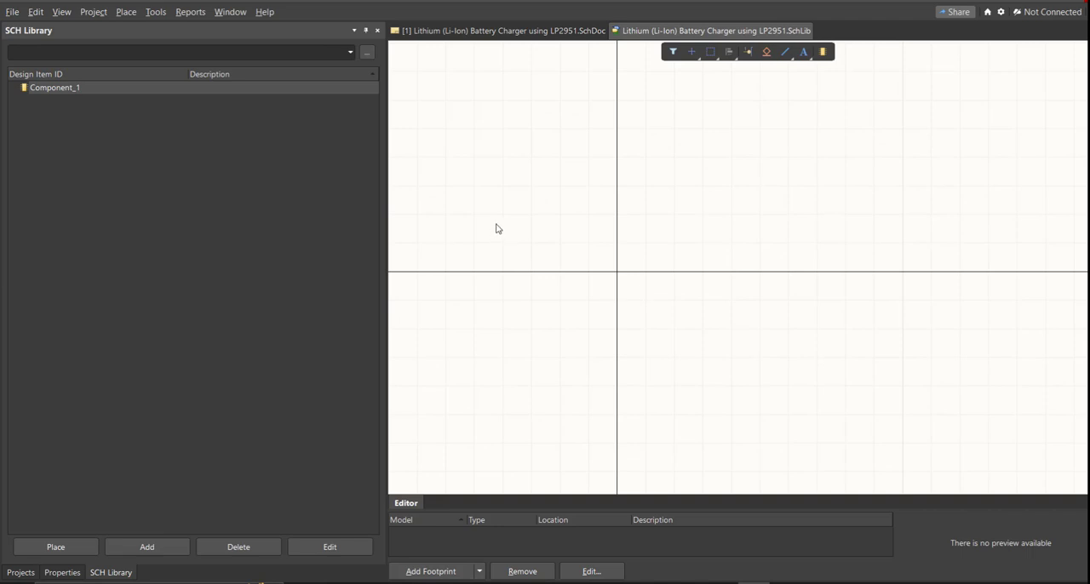
# Step: Add a new PCB library to the project and save it as "Lithium (Li-Ion) Battery Charger using LP2951"
pyautogui.click(12, 12)
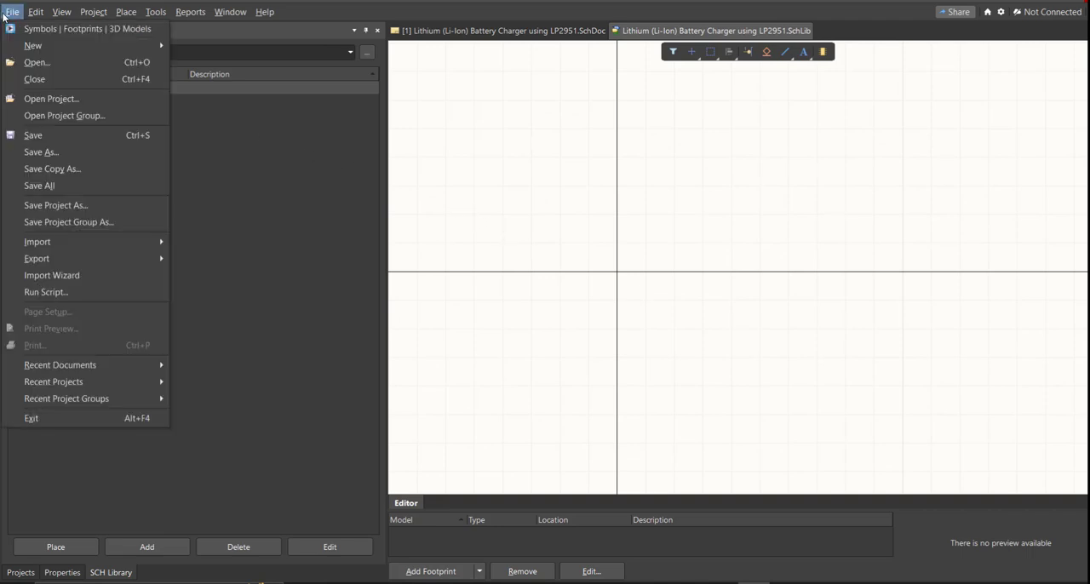
pyautogui.moveTo(60, 51)
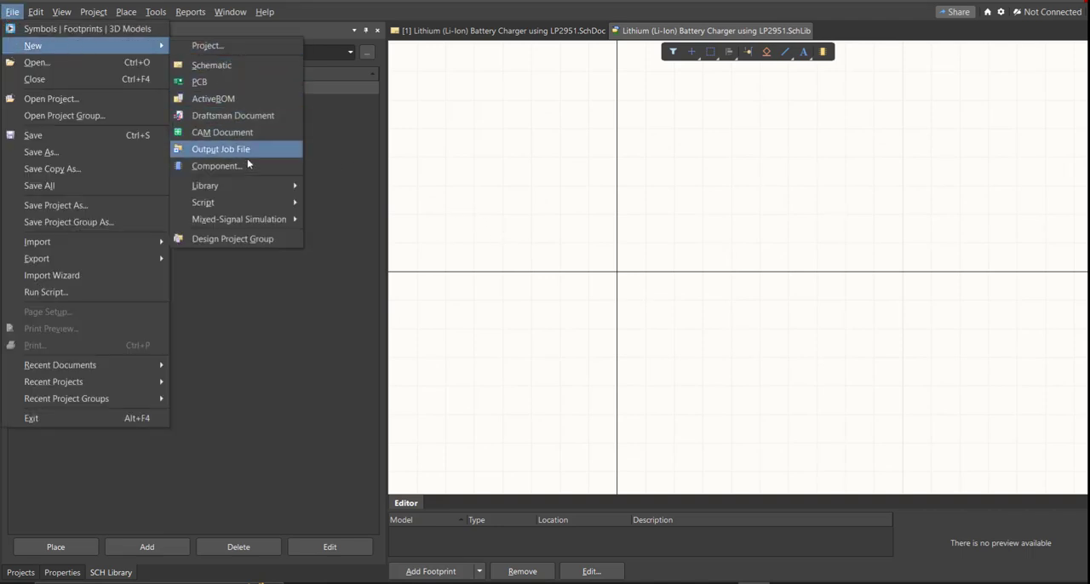
pyautogui.moveTo(256, 187)
pyautogui.click(349, 219)
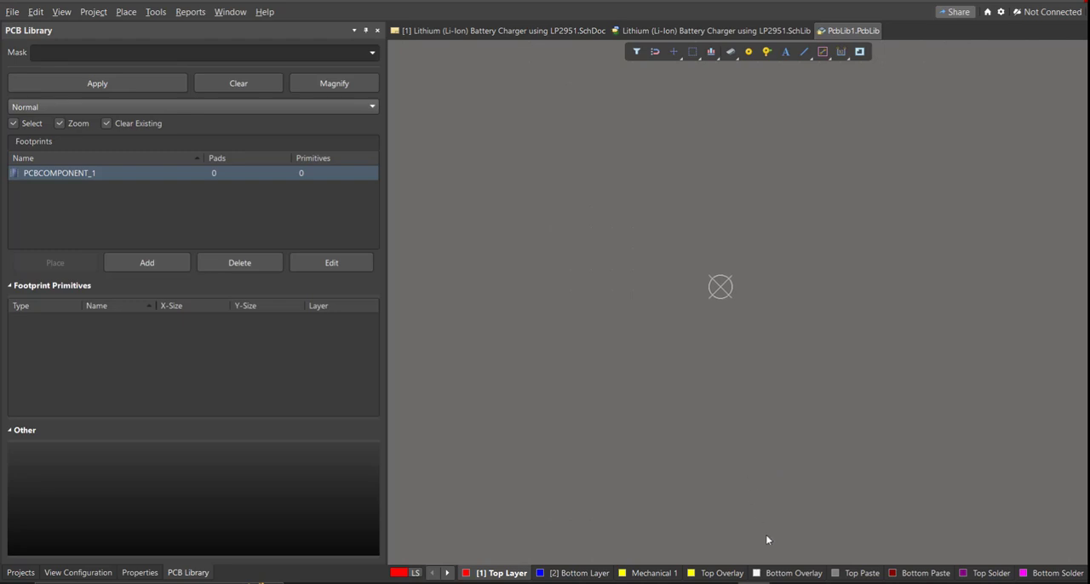
pyautogui.moveTo(690, 385); pyautogui.dragTo(658, 402, button='right')
pyautogui.hotkey('ctrl', 's')
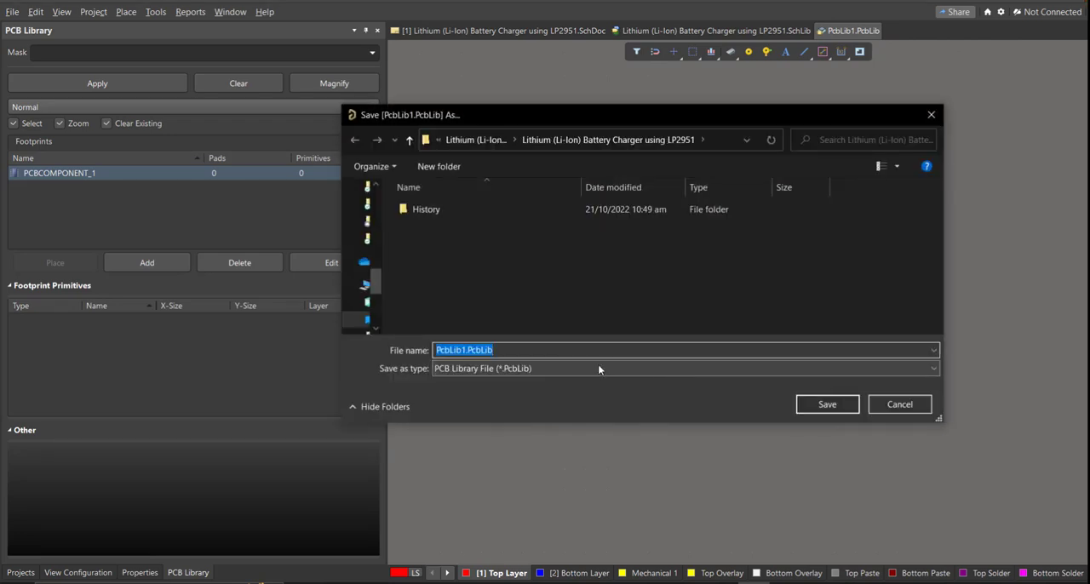
pyautogui.write('Lithium (Li-Ion) Battery Charger using LP2951')
pyautogui.click(808, 416)
pyautogui.click(821, 407)
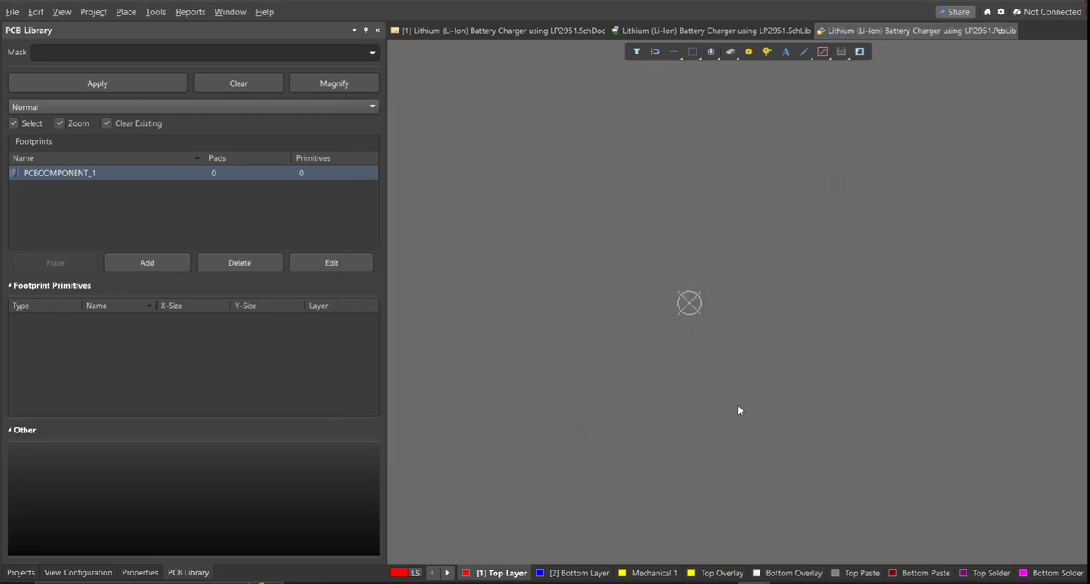
pyautogui.keyDown('ctrl'); pyautogui.scroll(2, 577, 315); pyautogui.keyUp('ctrl')
pyautogui.keyDown('ctrl'); pyautogui.scroll(-2, 649, 313); pyautogui.keyUp('ctrl')
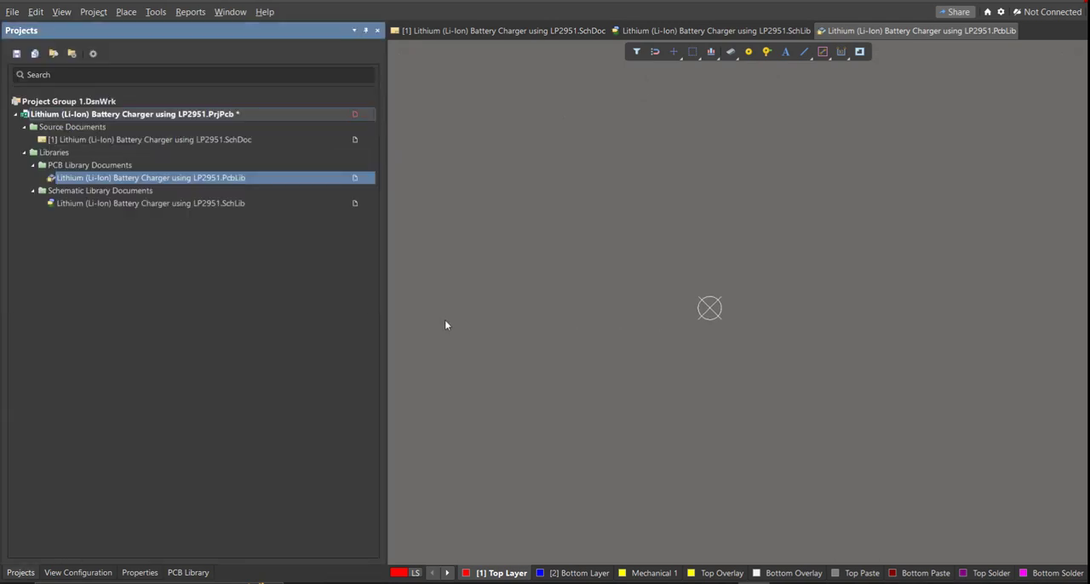
# Step: Reopen the schematic sheet from the project tree and save the battery charger project
pyautogui.doubleClick(127, 139)
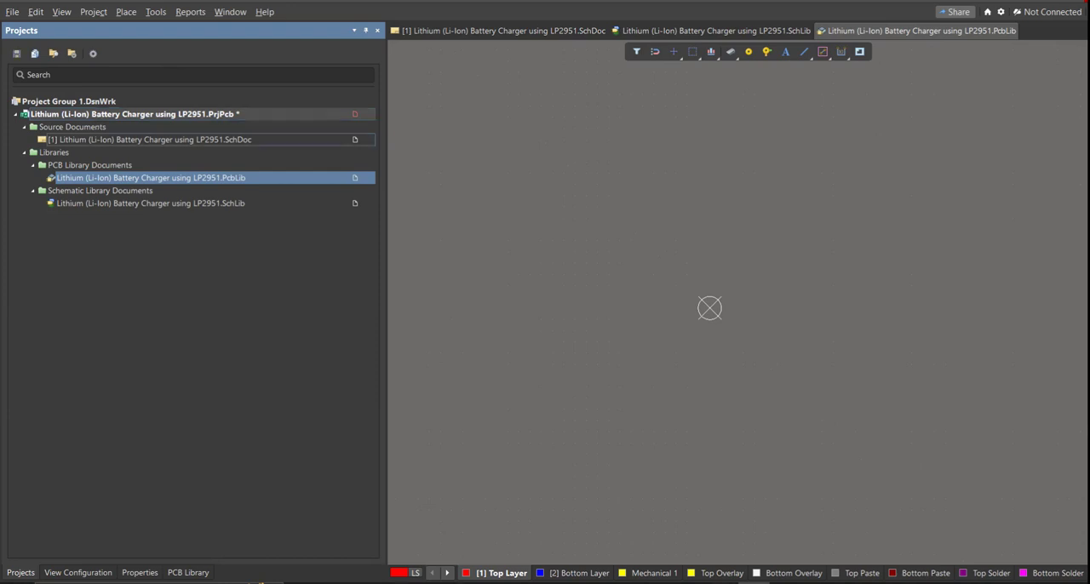
pyautogui.moveTo(510, 162)
pyautogui.mouseDown(button='right')
pyautogui.moveTo(499, 161)
pyautogui.moveTo(511, 172)
pyautogui.mouseUp(button='right')
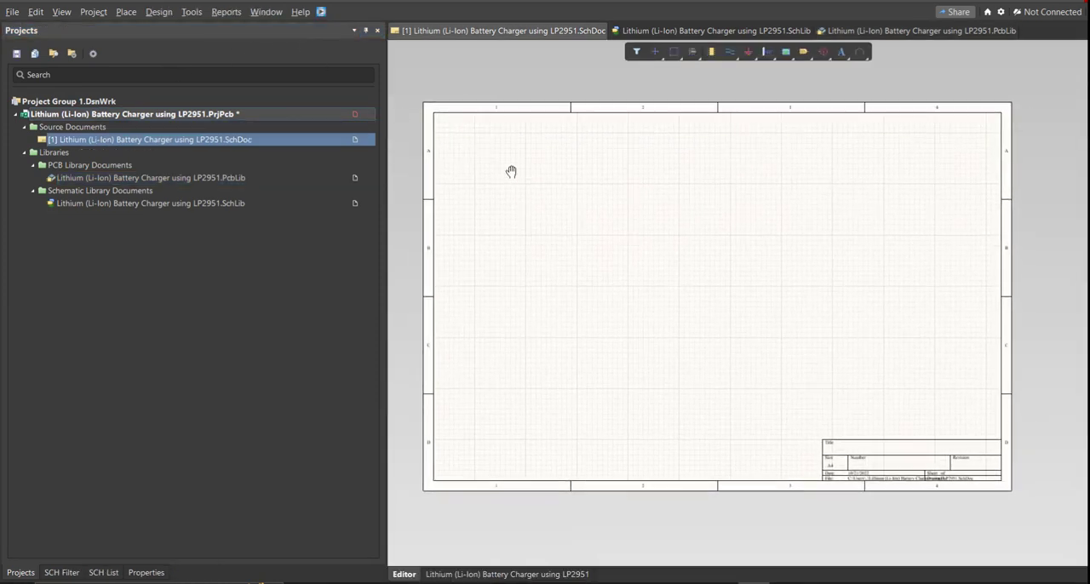
pyautogui.rightClick(339, 114)
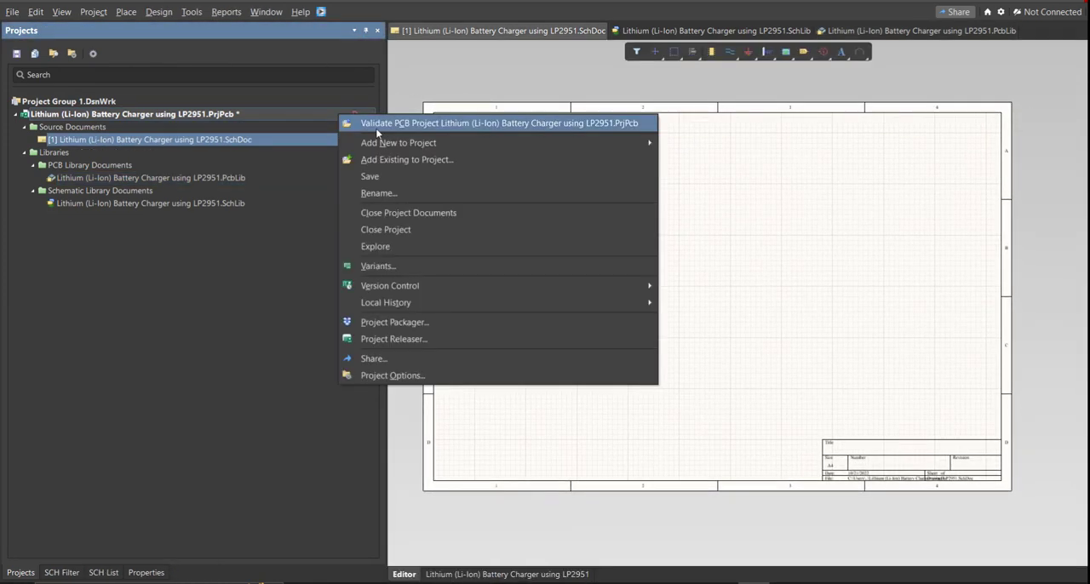
pyautogui.click(378, 177)
pyautogui.moveTo(480, 173); pyautogui.dragTo(494, 174, button='right')
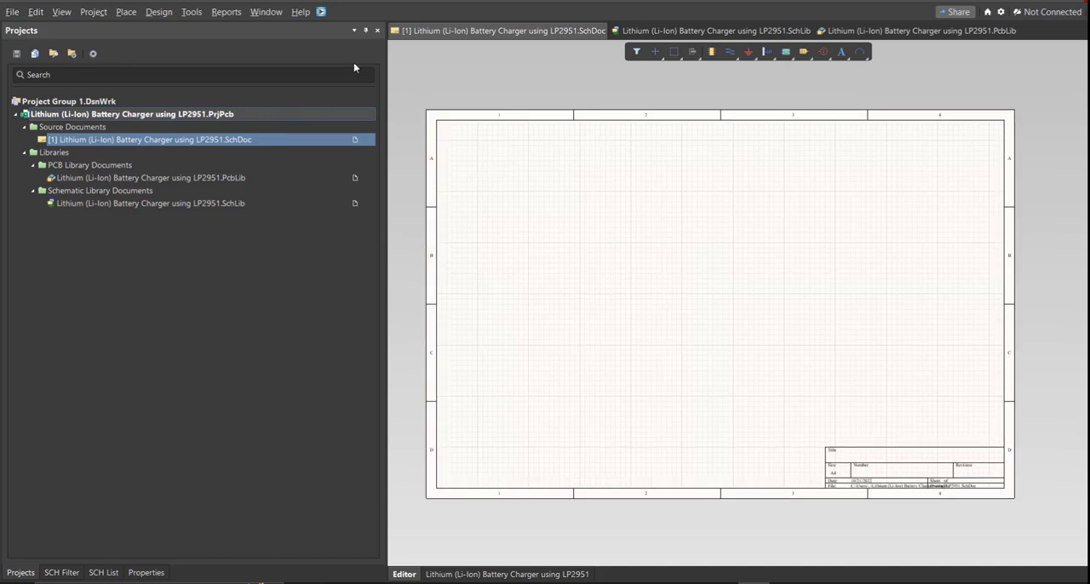
# Step: Open the Altium Library Loader, place its window over the schematic, and switch to the parts list in Excel
pyautogui.click(320, 11)
pyautogui.moveTo(100, 13); pyautogui.dragTo(532, 141)
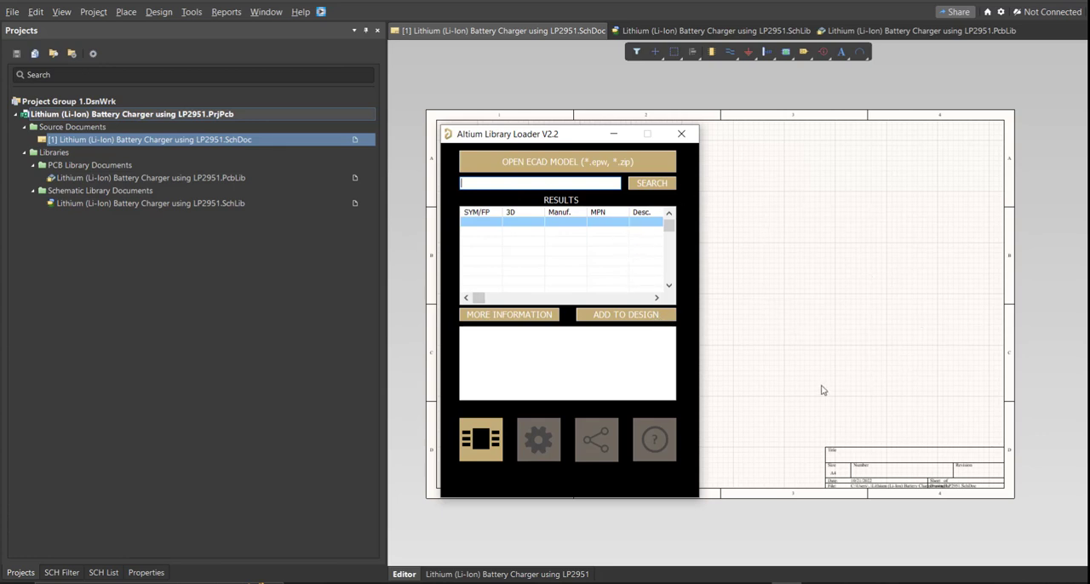
pyautogui.click(743, 582)
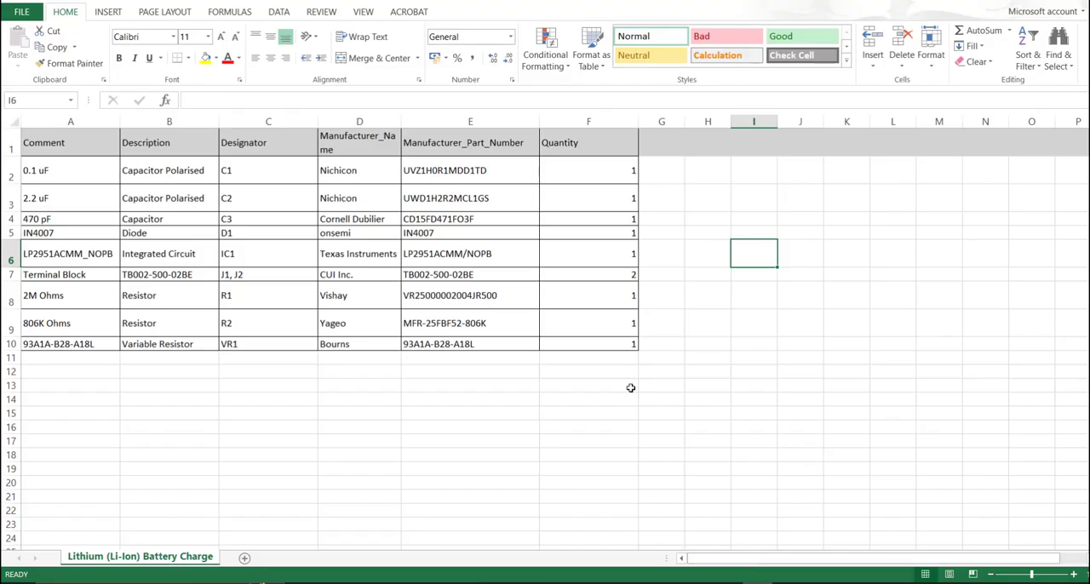
pyautogui.click(622, 376)
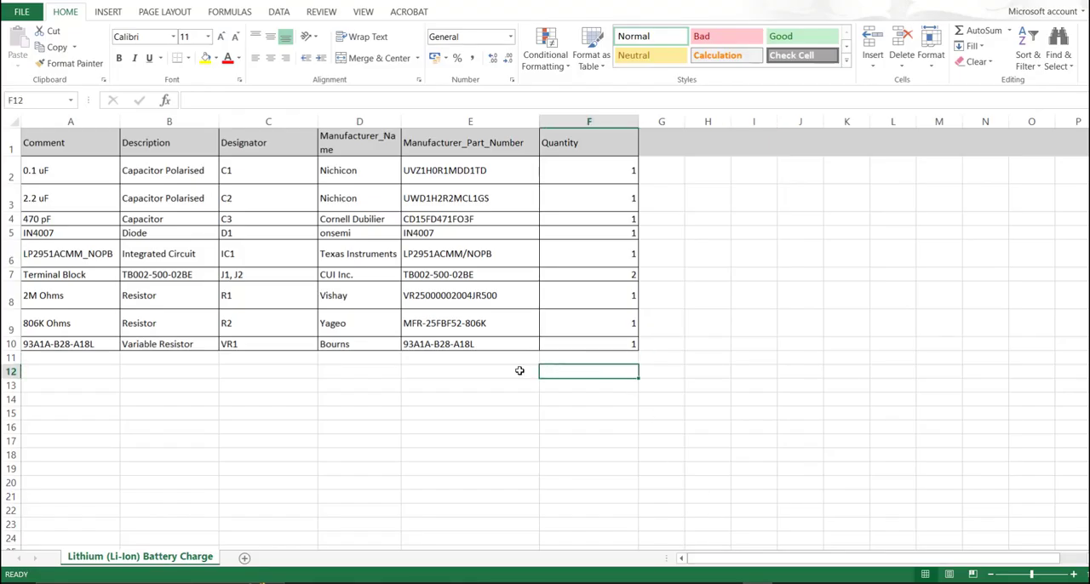
# Step: Copy the manufacturer part number UVZ1H0R1MDD1TD of capacitor C1 and return to the Altium Library Loader
pyautogui.click(478, 124)
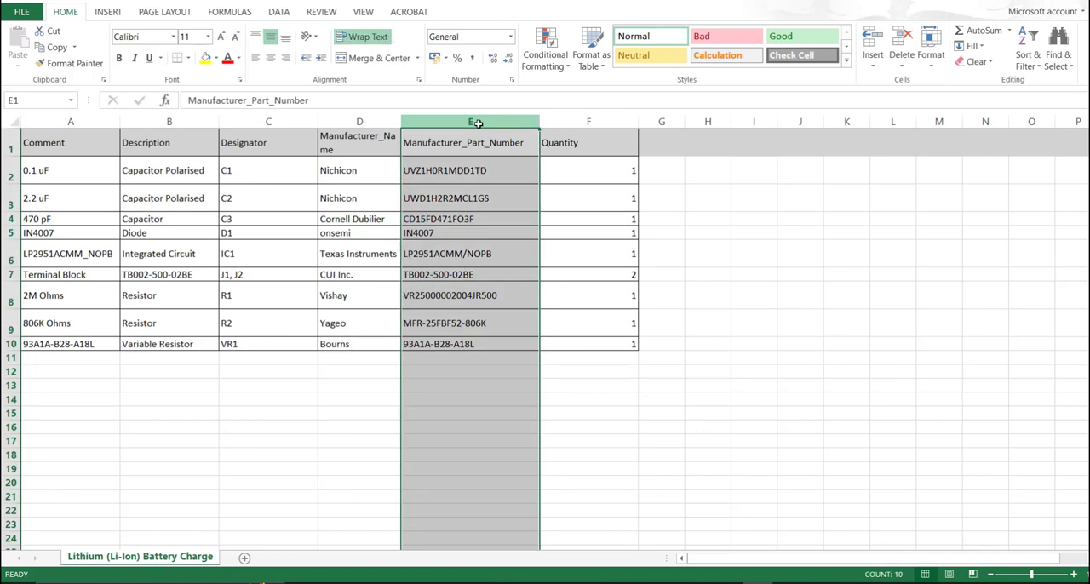
pyautogui.click(490, 162)
pyautogui.doubleClick(499, 167)
pyautogui.moveTo(492, 169); pyautogui.dragTo(403, 170)
pyautogui.hotkey('ctrl', 'c')
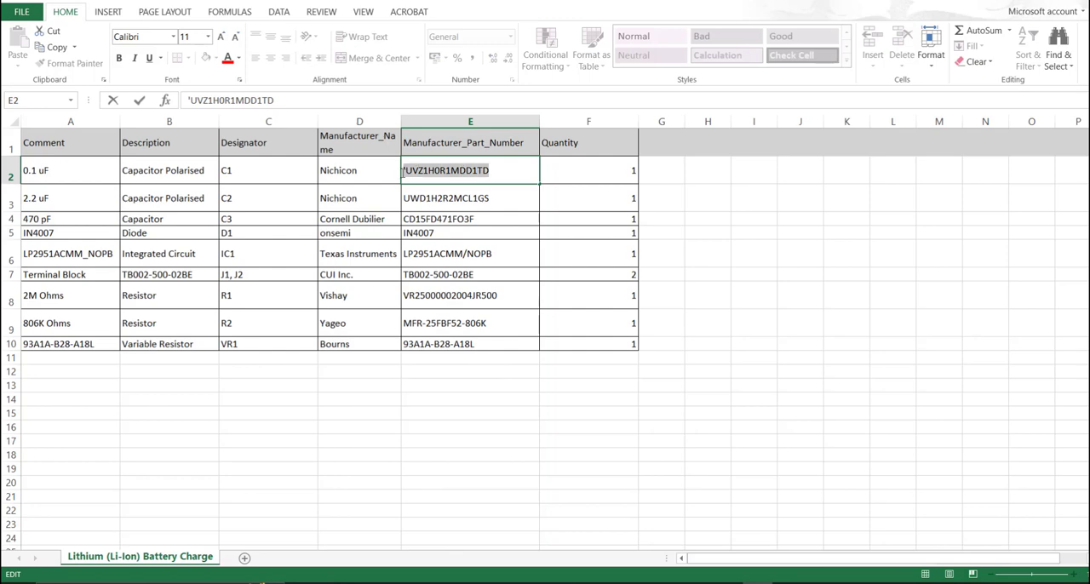
pyautogui.click(622, 413)
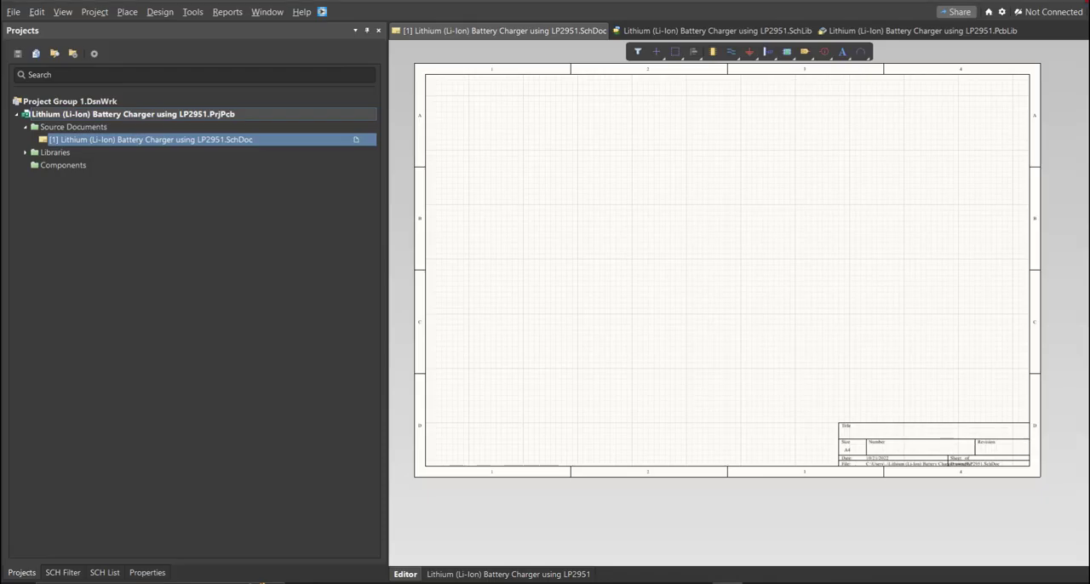
pyautogui.moveTo(647, 282); pyautogui.dragTo(644, 299, button='right')
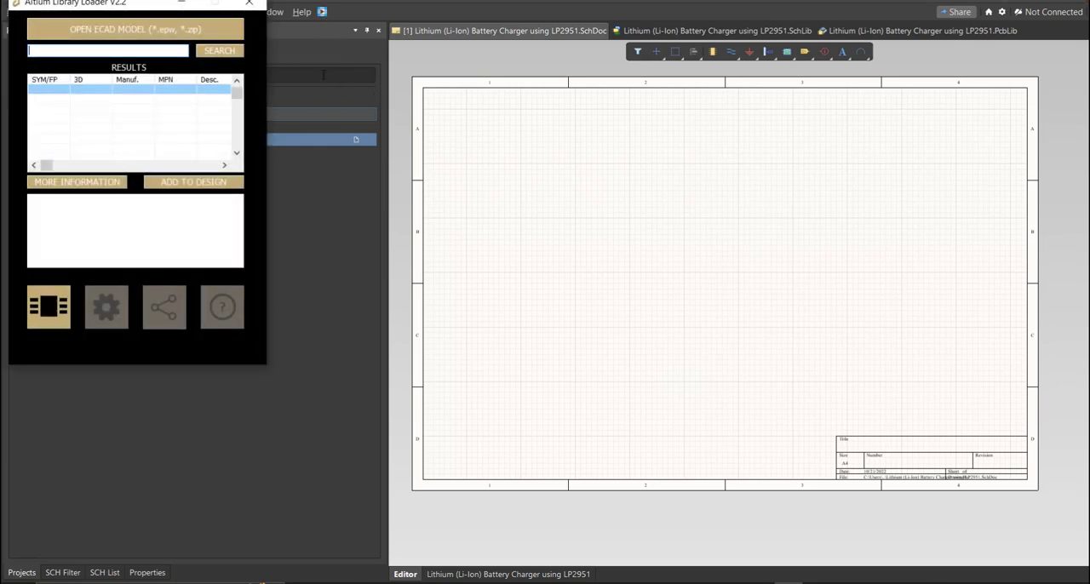
# Step: Find part UVZ1H0R1MDD1TD in the Library Loader, add it to the design, and move the capacitor inside the schematic sheet
pyautogui.moveTo(122, 6); pyautogui.dragTo(540, 104)
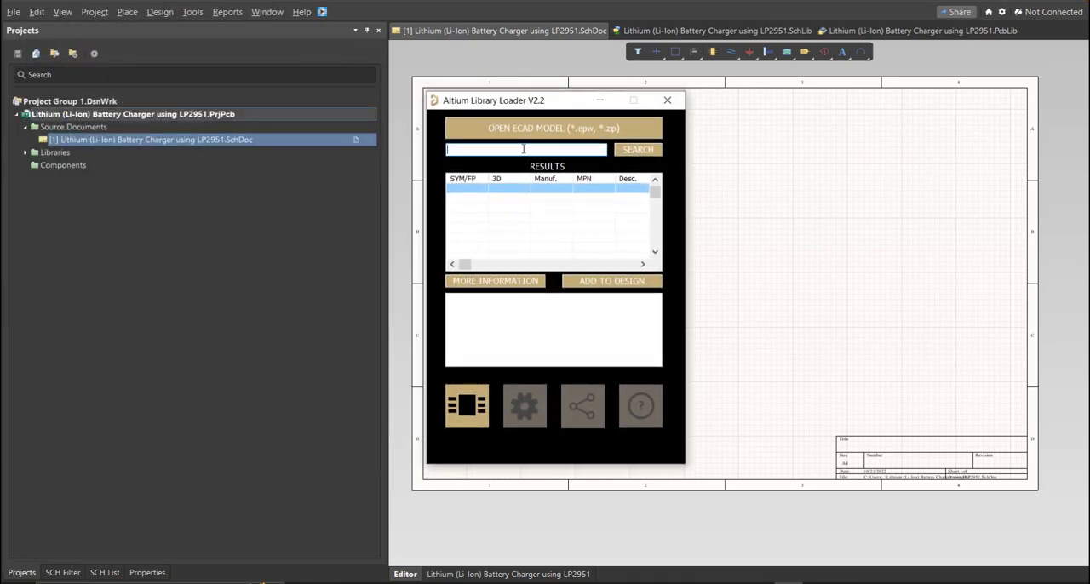
pyautogui.hotkey('ctrl', 'v')
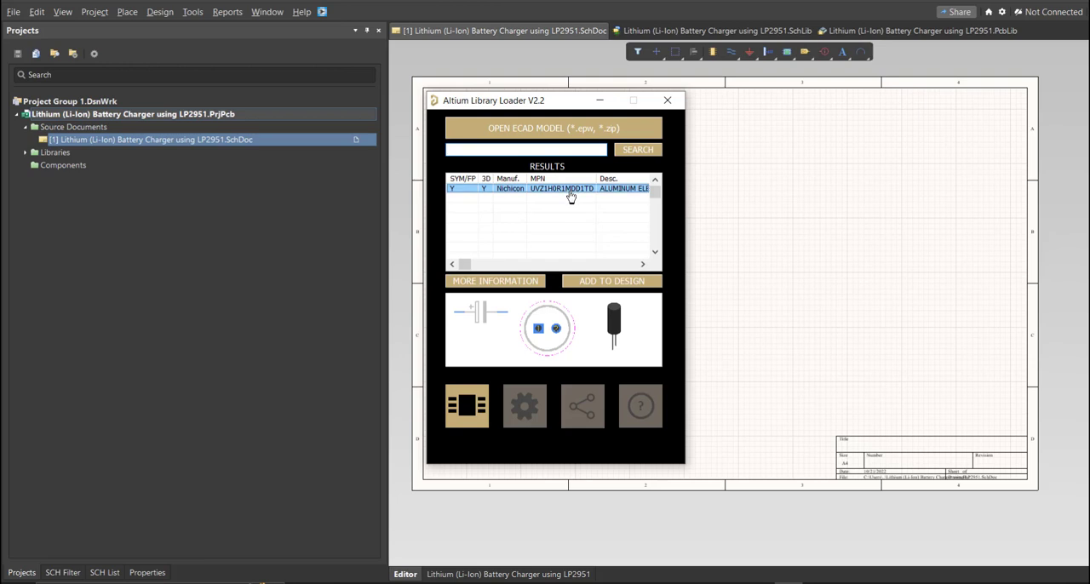
pyautogui.click(594, 286)
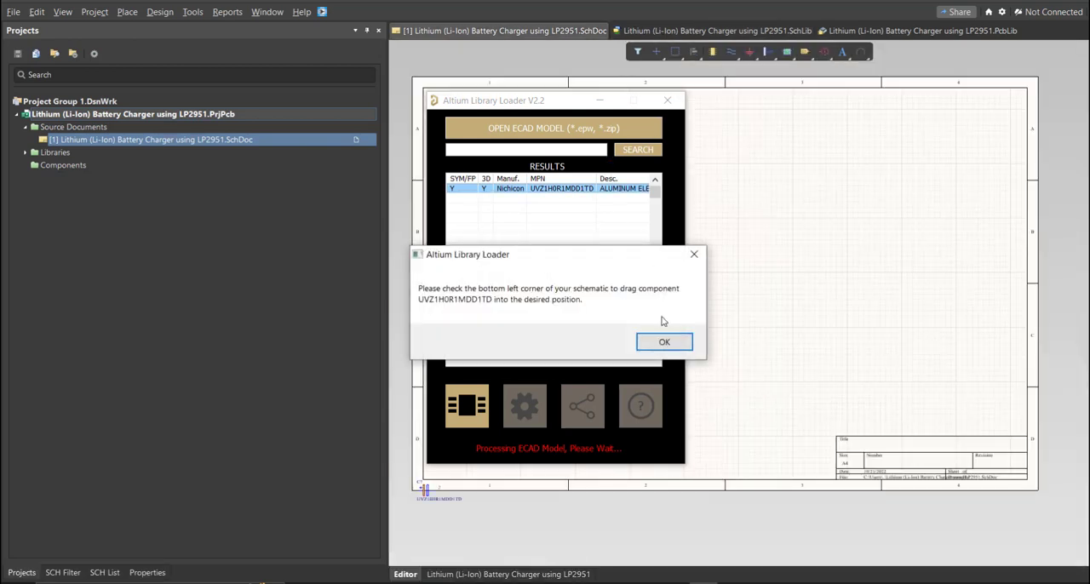
pyautogui.click(664, 340)
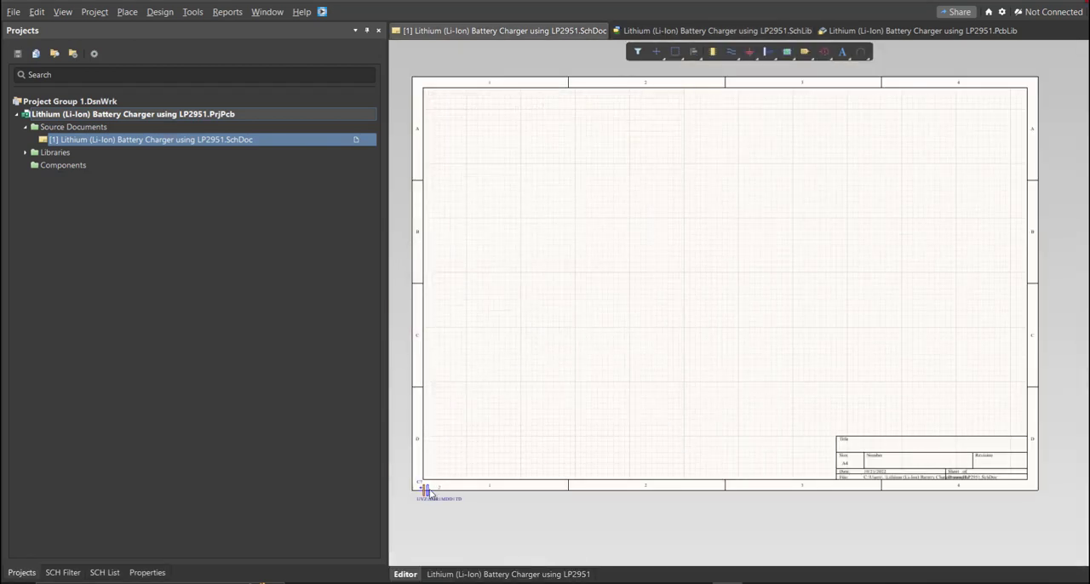
pyautogui.moveTo(443, 490); pyautogui.dragTo(562, 350)
pyautogui.click(564, 347)
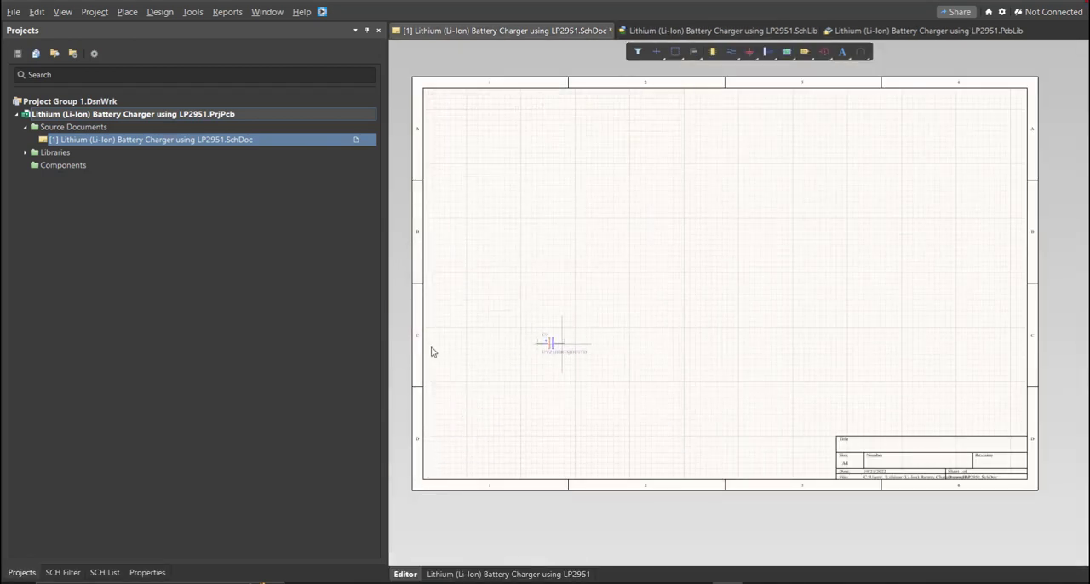
# Step: Open the project's schematic library and view the symbol of the polarised capacitor UVZ1H0R1MDD1TD
pyautogui.doubleClick(35, 154)
pyautogui.doubleClick(63, 178)
pyautogui.doubleClick(76, 191)
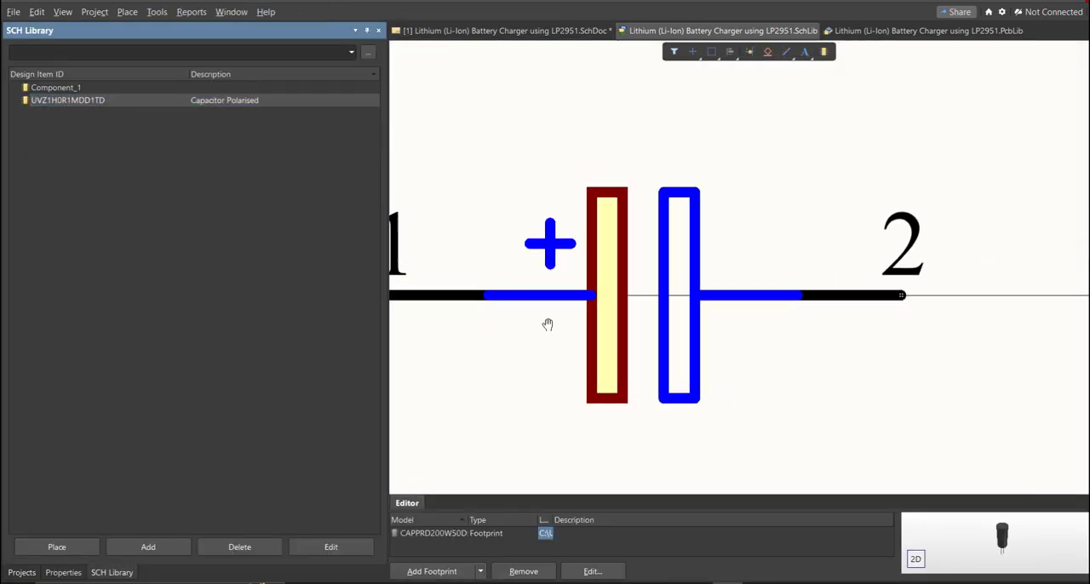
pyautogui.keyDown('ctrl'); pyautogui.scroll(-3, 612, 370); pyautogui.keyUp('ctrl')
pyautogui.keyDown('ctrl'); pyautogui.scroll(2, 611, 370); pyautogui.keyUp('ctrl')
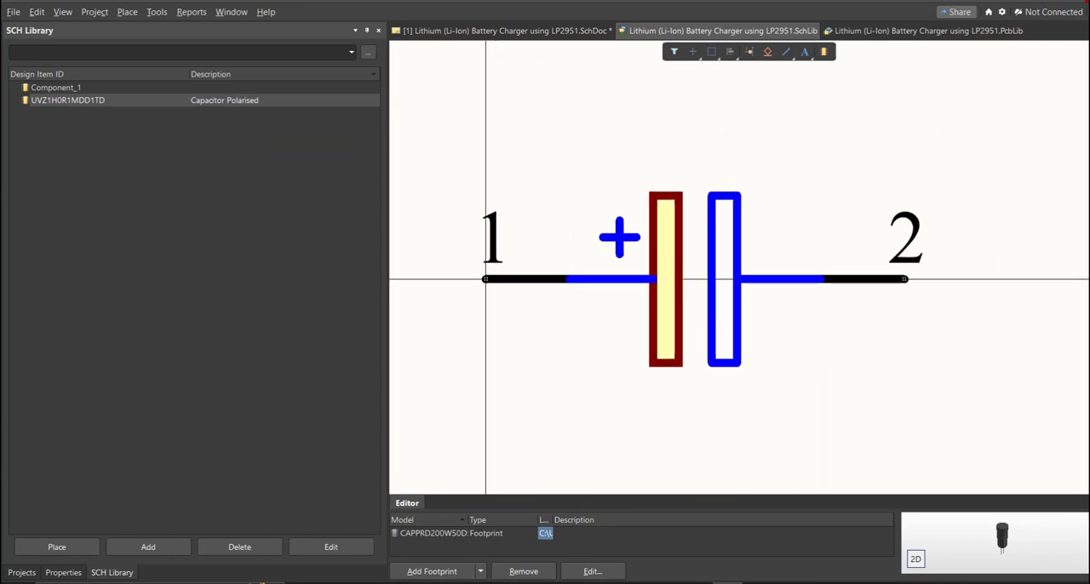
pyautogui.keyDown('ctrl'); pyautogui.scroll(-1, 604, 354); pyautogui.keyUp('ctrl')
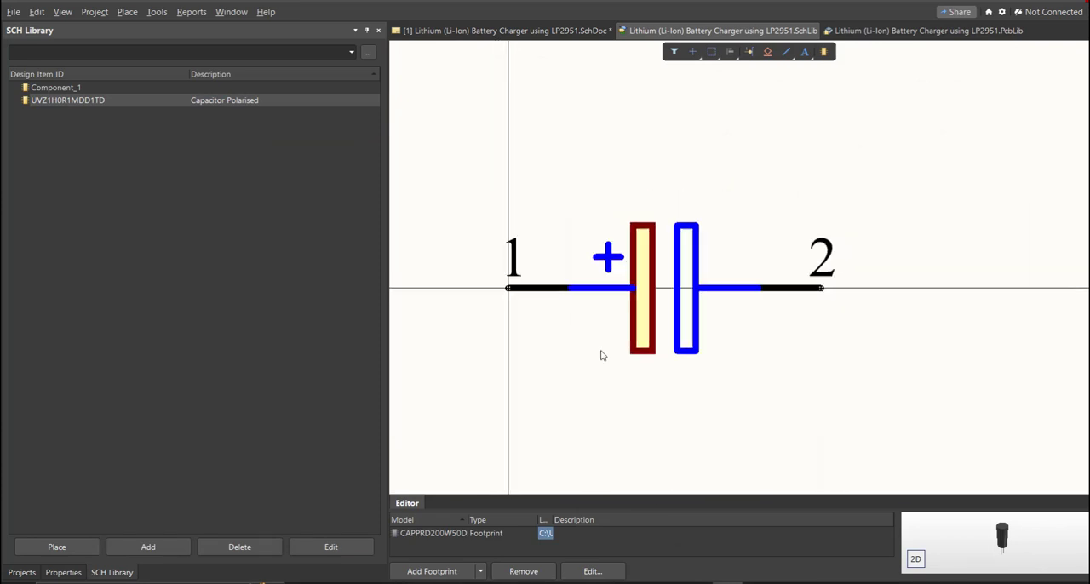
# Step: Set the comment of library component UVZ1H0R1MDD1TD to 0.1 uF
pyautogui.doubleClick(158, 102)
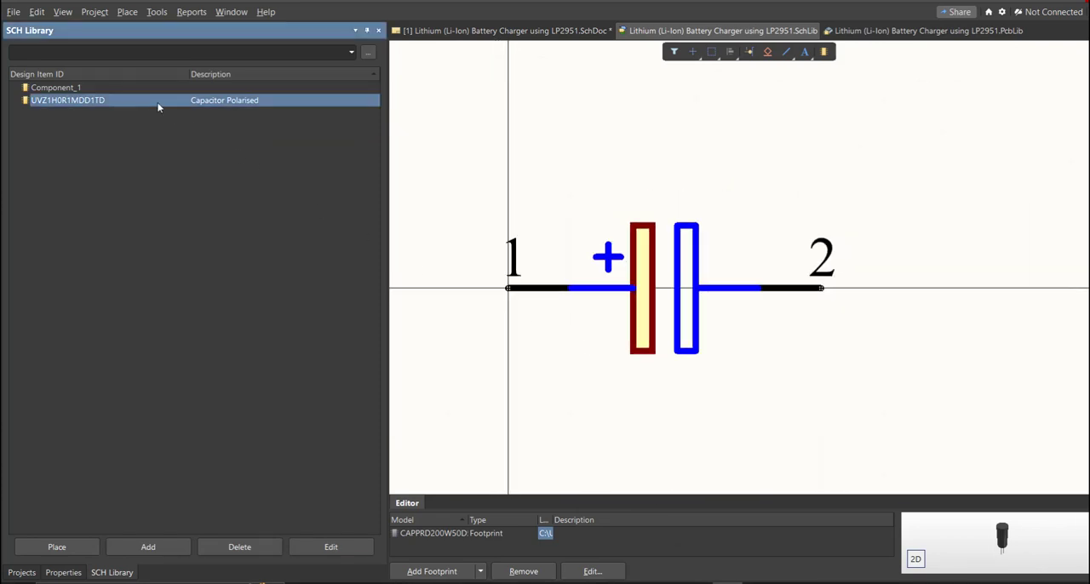
pyautogui.click(118, 189)
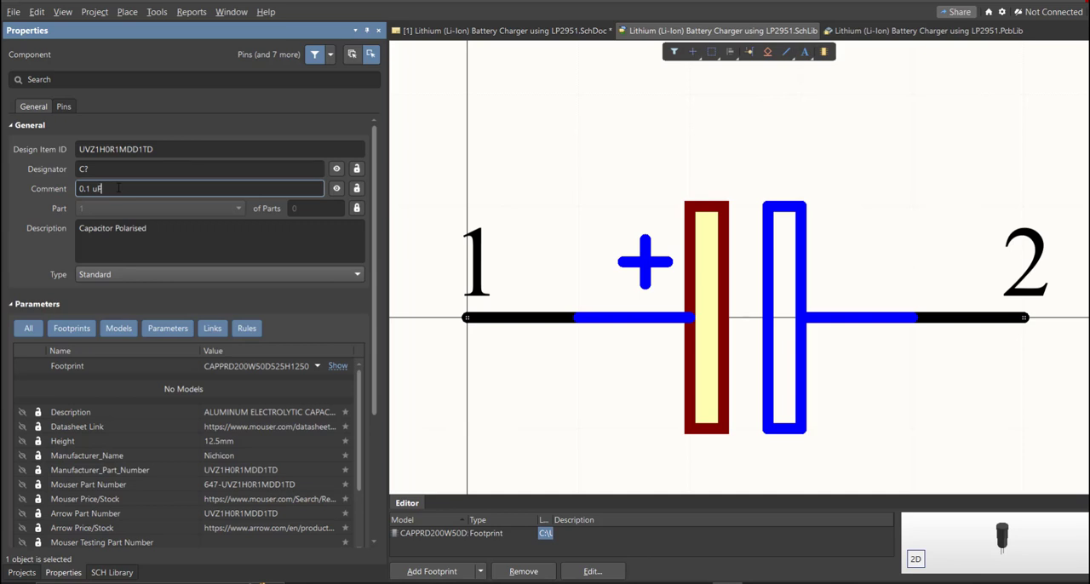
pyautogui.moveTo(521, 154); pyautogui.dragTo(531, 194, button='right')
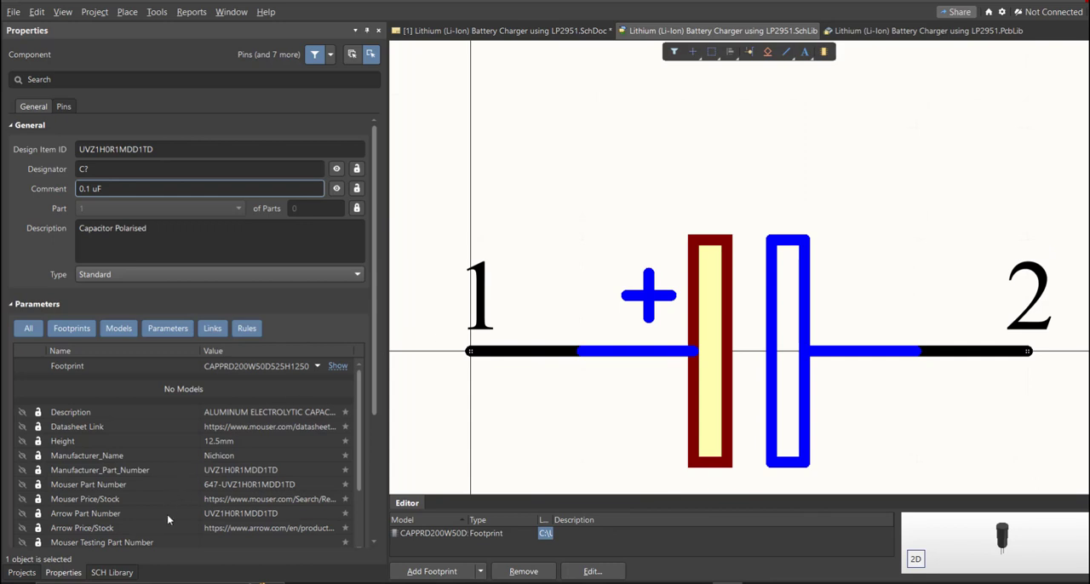
# Step: Delete the empty Component_1 from the schematic library
pyautogui.click(112, 572)
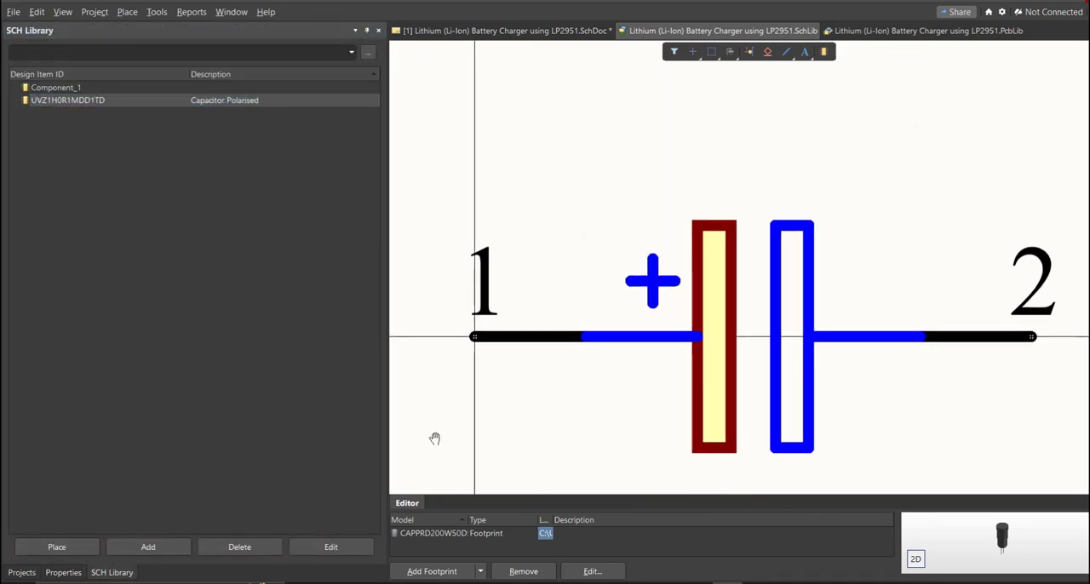
pyautogui.click(53, 88)
pyautogui.press('Delete')
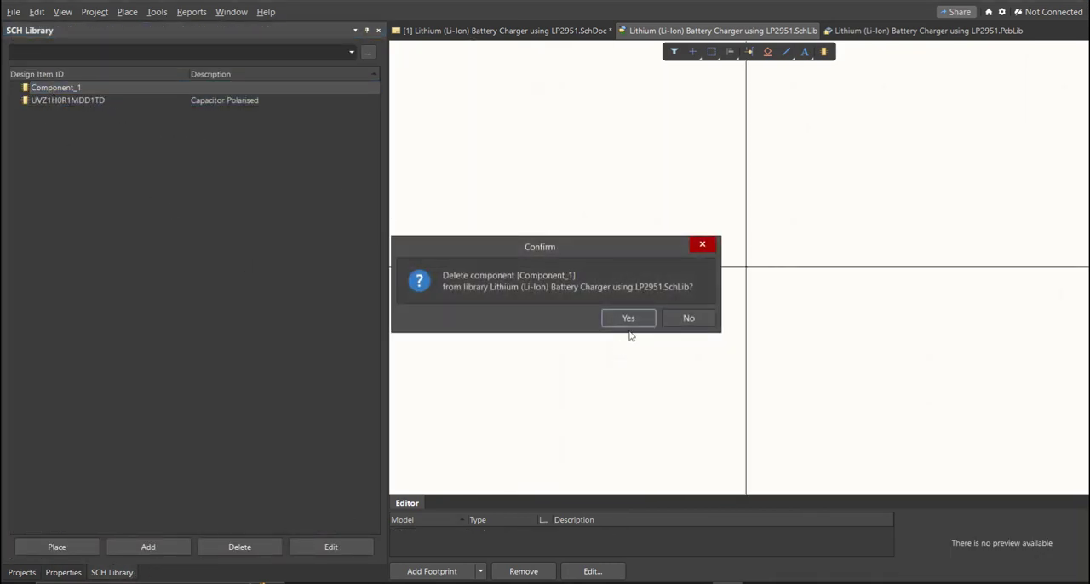
pyautogui.click(628, 317)
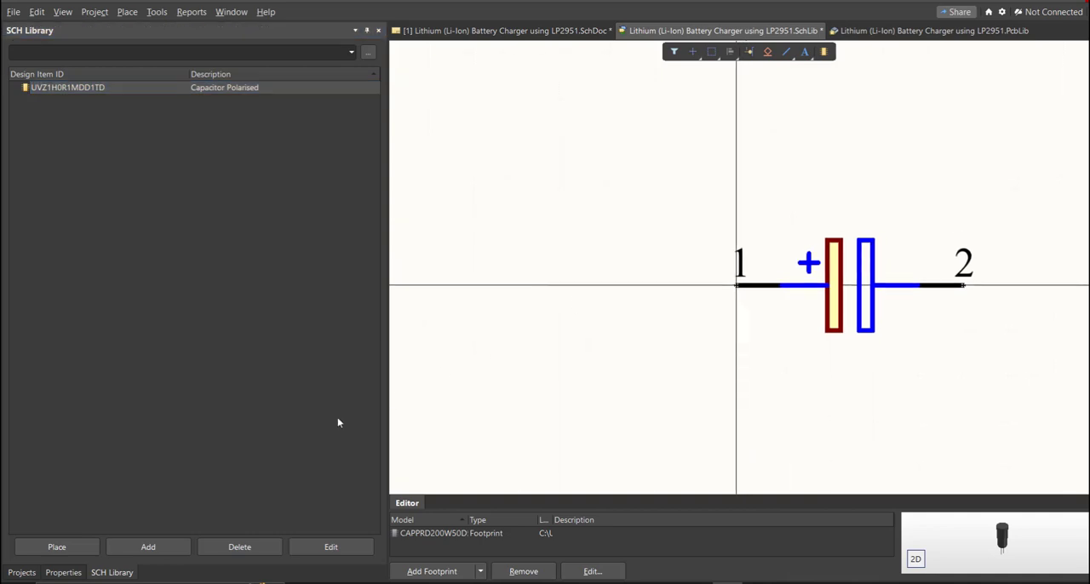
# Step: Place the 0.1 uF version of the library capacitor on the schematic beside the first capacitor
pyautogui.click(68, 550)
pyautogui.keyDown('ctrl'); pyautogui.scroll(5, 569, 347); pyautogui.keyUp('ctrl')
pyautogui.click(569, 348)
pyautogui.keyDown('ctrl'); pyautogui.scroll(2, 569, 347); pyautogui.keyUp('ctrl')
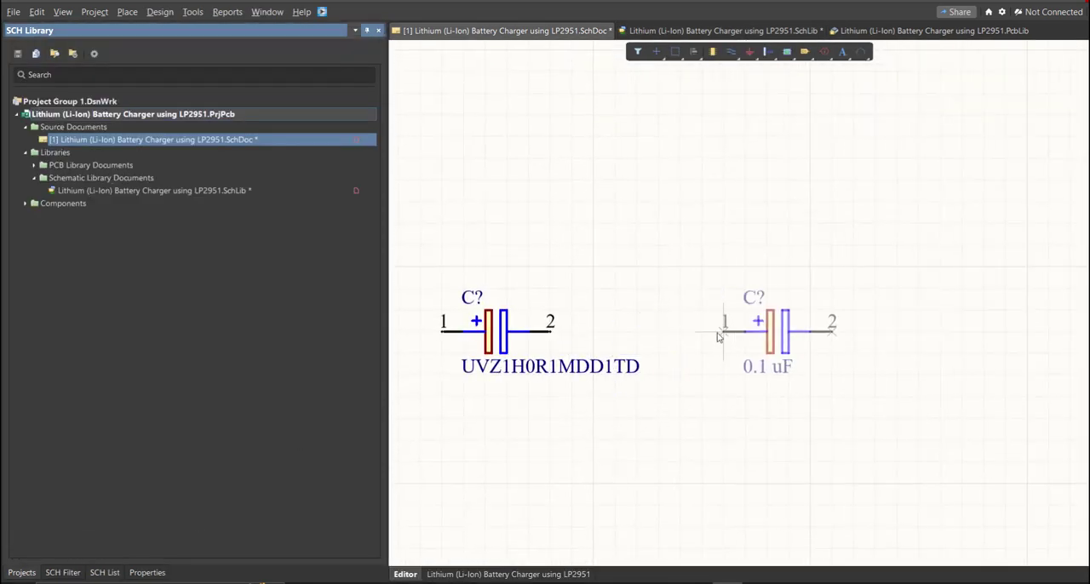
pyautogui.click(700, 350)
pyautogui.rightClick(704, 439)
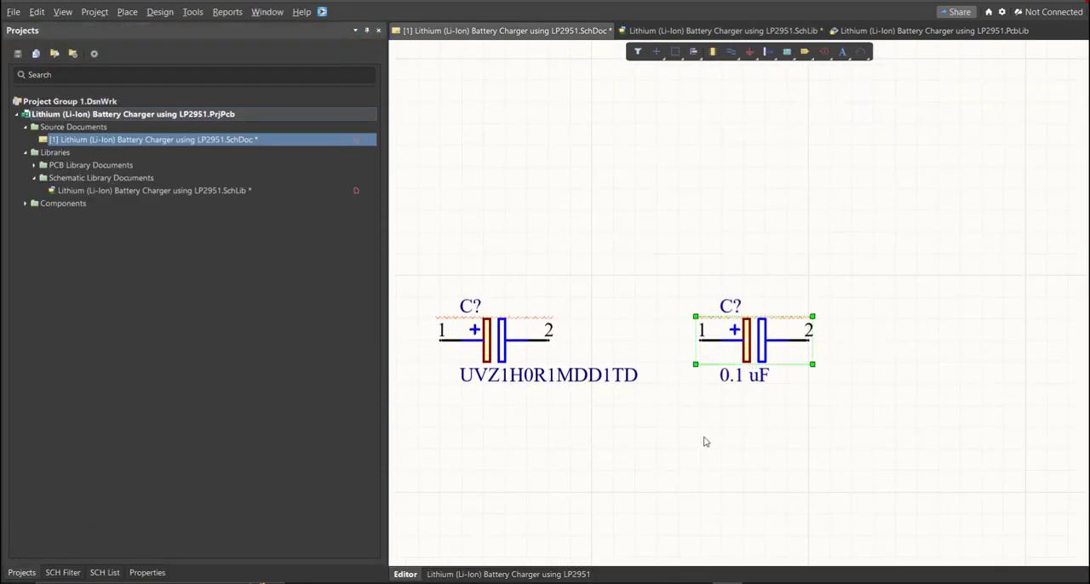
# Step: Compare the comments of the two placed capacitors, and check the remaining manufacturer part numbers in the Excel parts list
pyautogui.moveTo(679, 425); pyautogui.dragTo(761, 418, button='right')
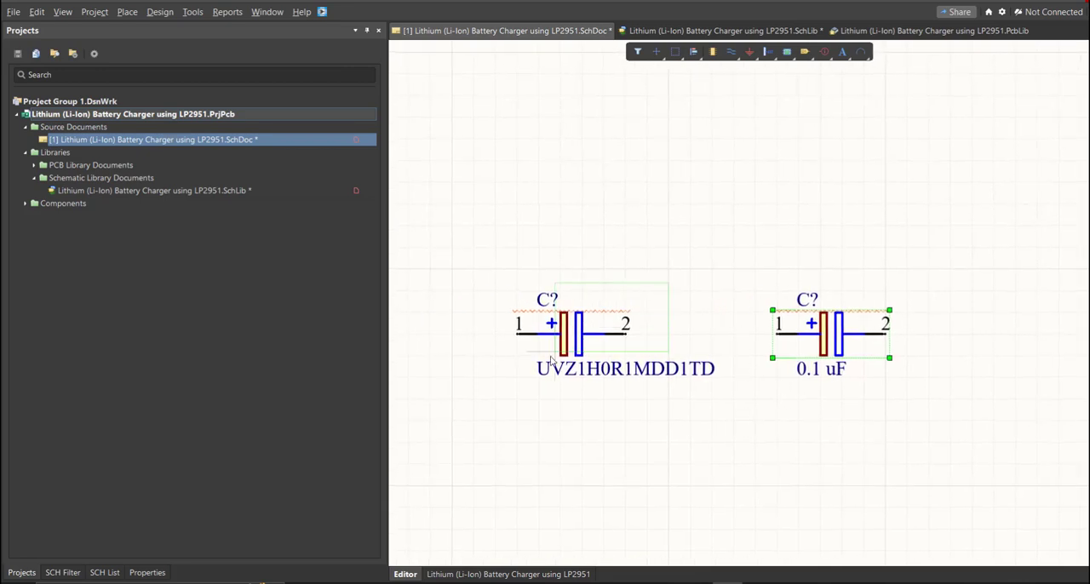
pyautogui.click(581, 344)
pyautogui.moveTo(949, 269); pyautogui.dragTo(852, 335)
pyautogui.click(801, 422)
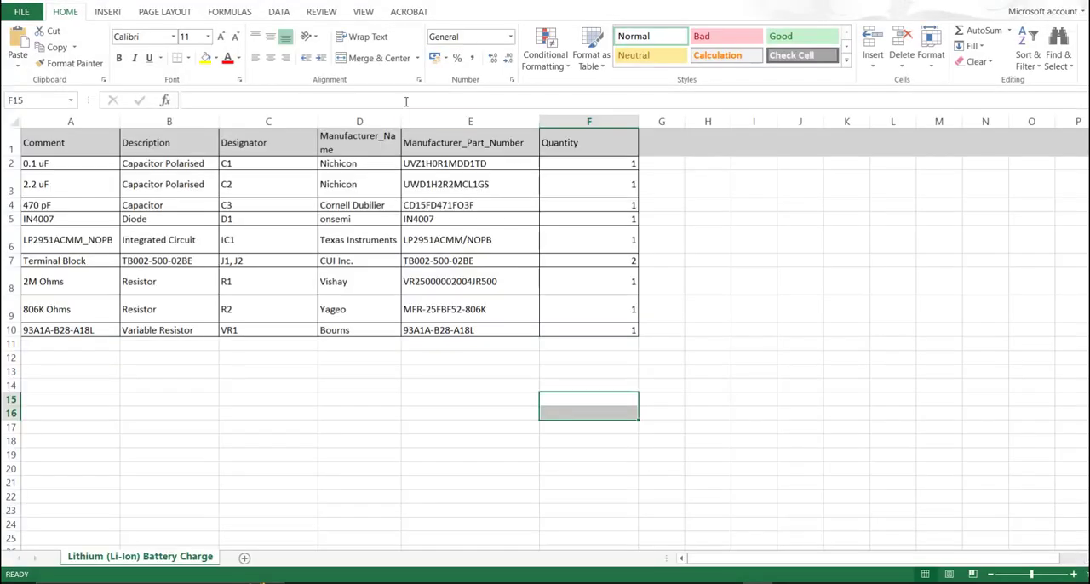
pyautogui.click(470, 122)
pyautogui.moveTo(483, 219); pyautogui.dragTo(497, 331)
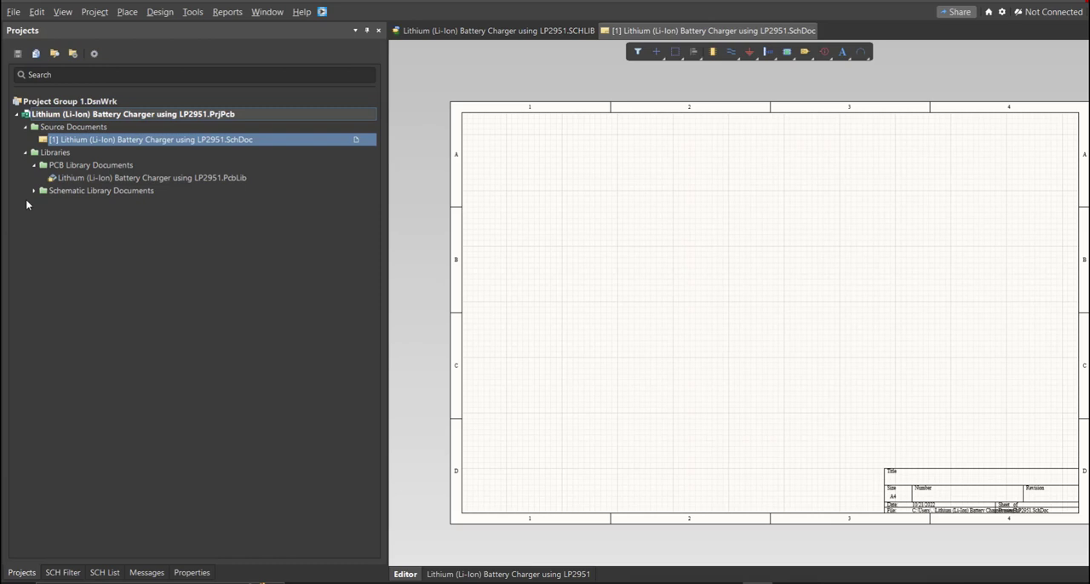
# Step: Open the populated schematic library in Altium and look through its component symbols from the polarised capacitors to the variable resistor
pyautogui.click(34, 191)
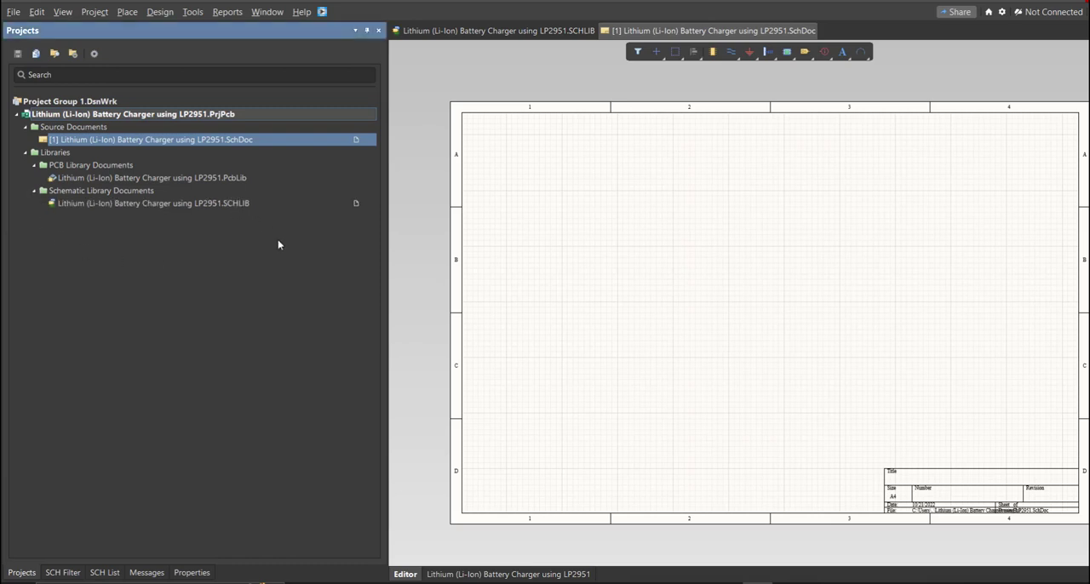
pyautogui.doubleClick(240, 204)
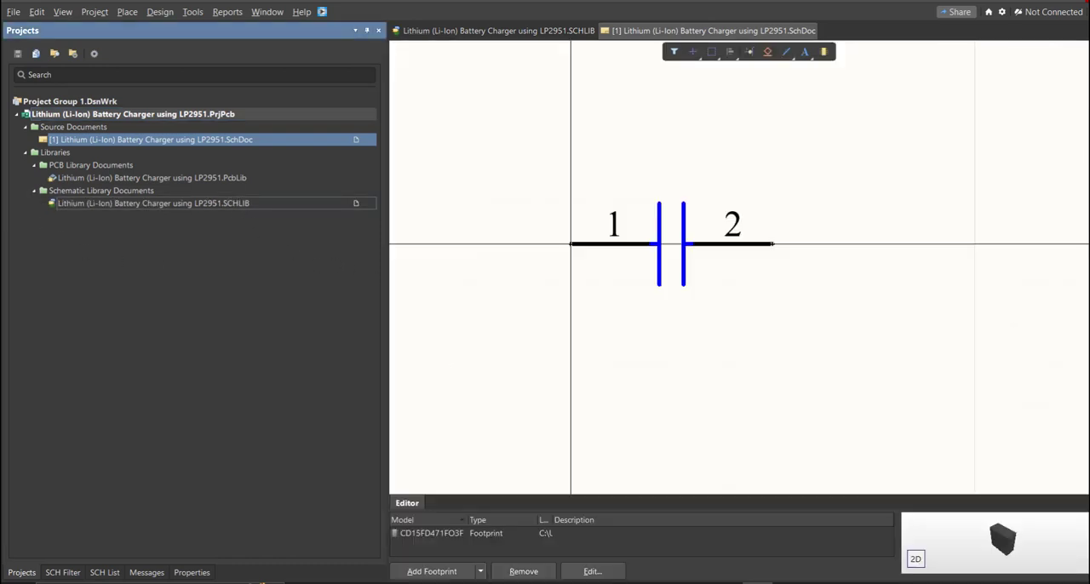
pyautogui.click(156, 572)
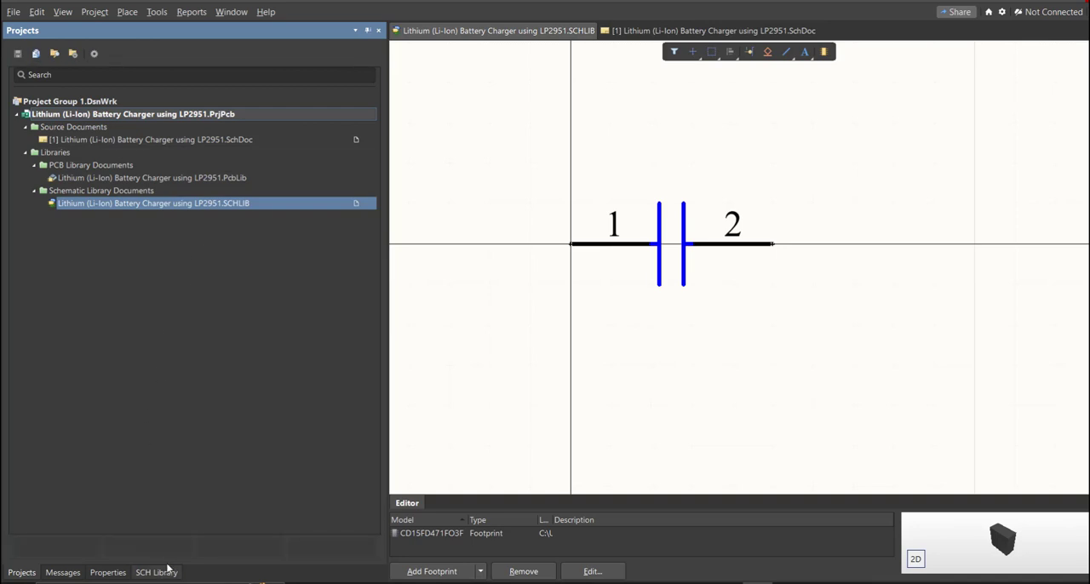
pyautogui.click(156, 100)
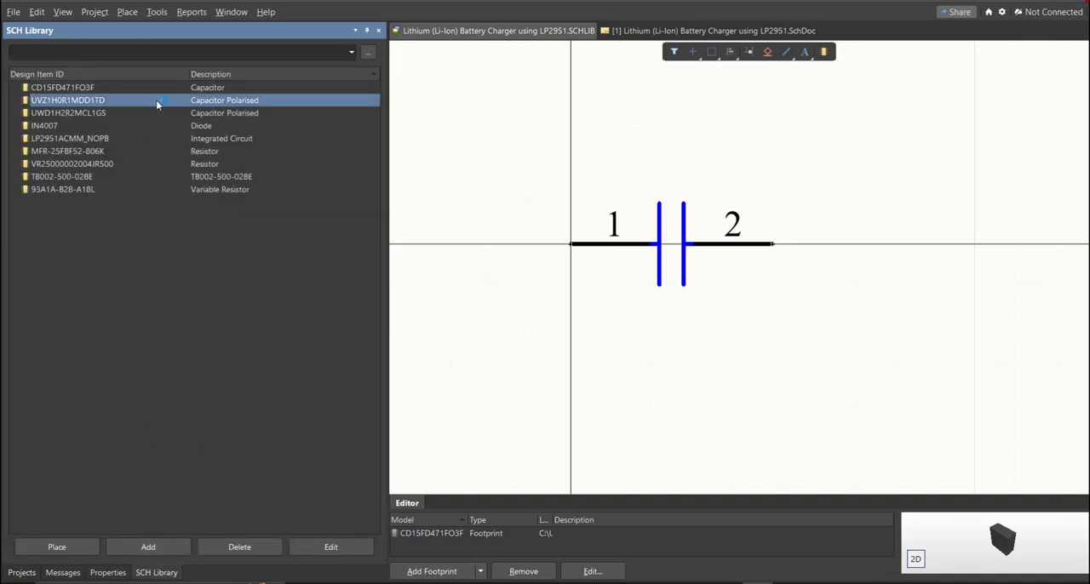
pyautogui.click(158, 109)
pyautogui.press('Down')
pyautogui.press('Down')
pyautogui.press('Down')
pyautogui.press('Down')
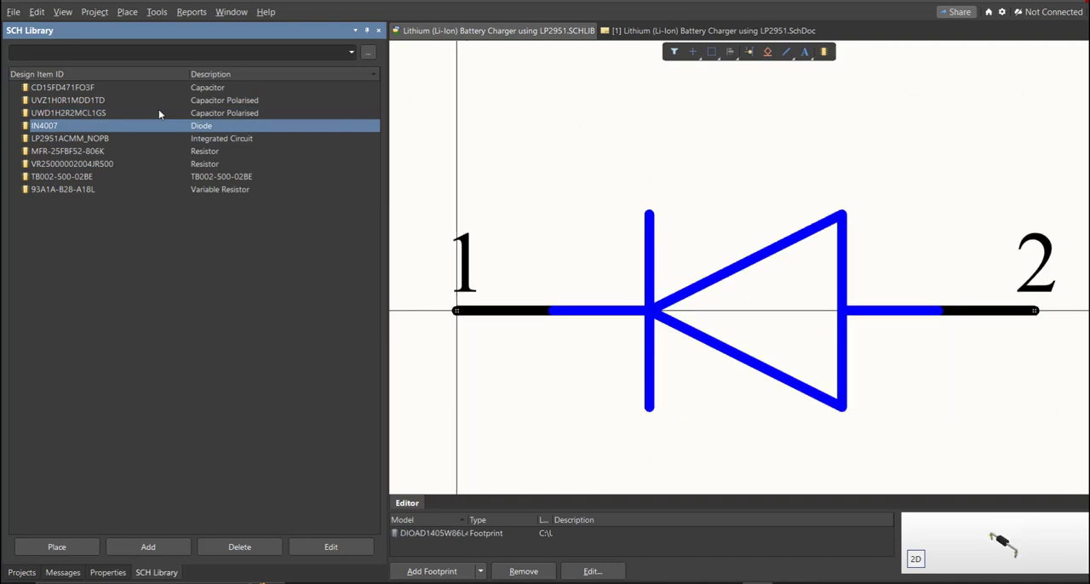
pyautogui.press('Down')
pyautogui.press('Down')
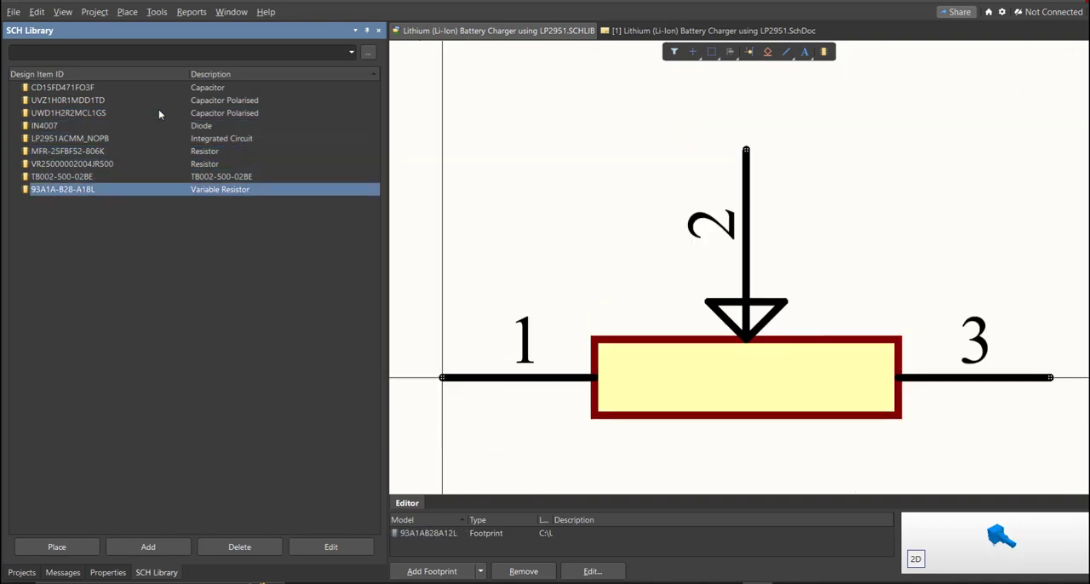
pyautogui.moveTo(569, 234); pyautogui.dragTo(572, 213, button='middle')
# Step: Return to the schematic sheet and bring up the list of placeable library components
pyautogui.click(622, 30)
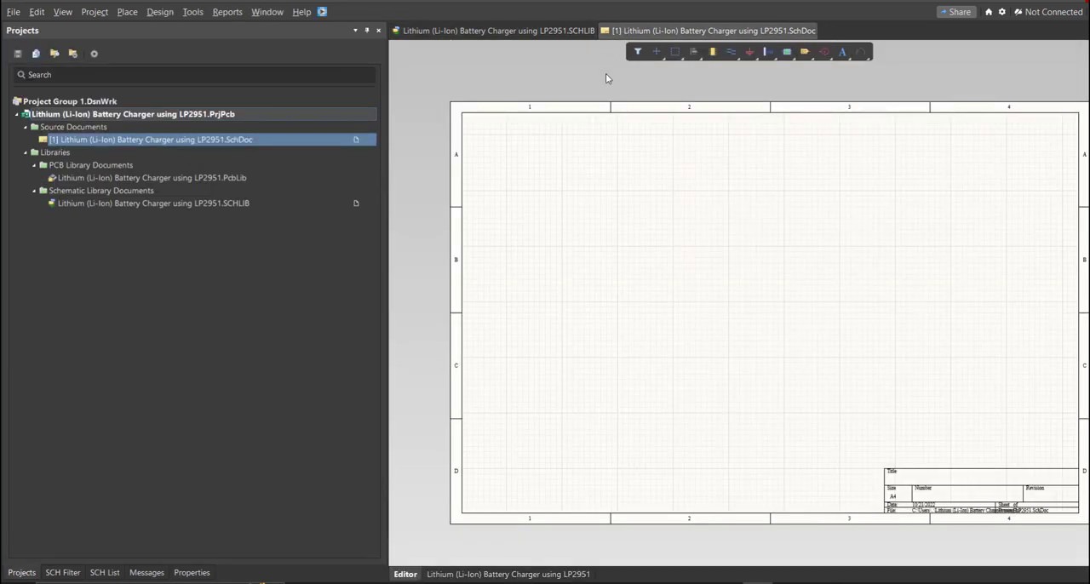
pyautogui.moveTo(637, 380); pyautogui.dragTo(600, 380, button='right')
pyautogui.moveTo(610, 375)
pyautogui.mouseDown(button='right')
pyautogui.moveTo(599, 350)
pyautogui.moveTo(591, 370)
pyautogui.moveTo(600, 377)
pyautogui.mouseUp(button='right')
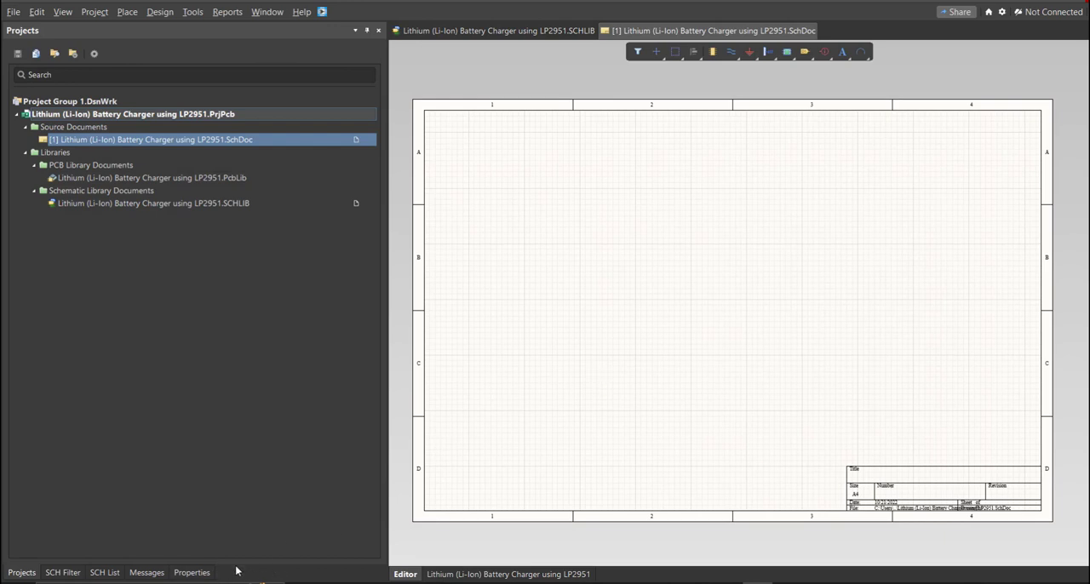
pyautogui.moveTo(584, 465); pyautogui.dragTo(601, 382, button='right')
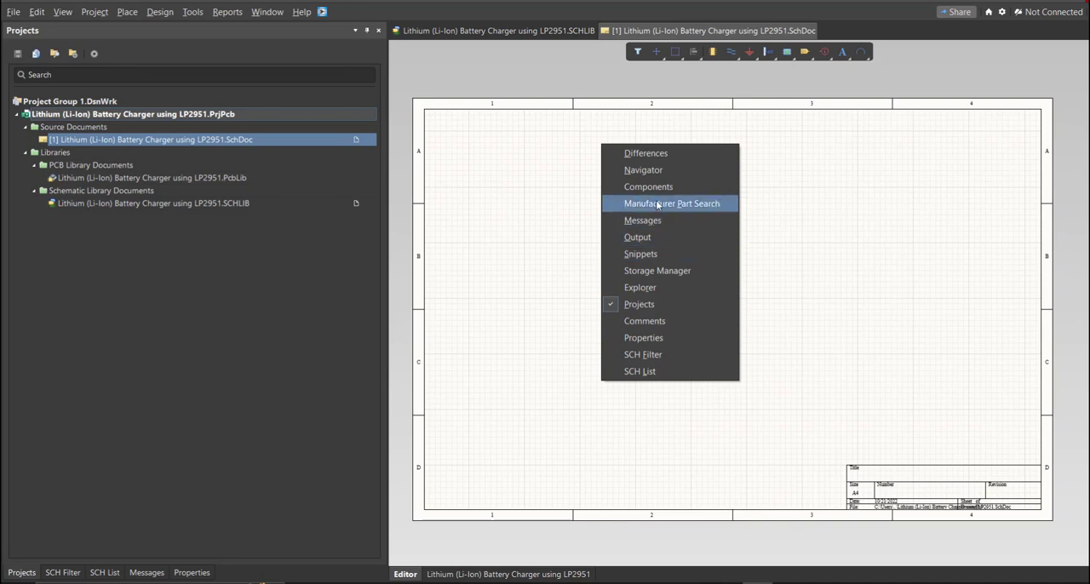
pyautogui.click(682, 186)
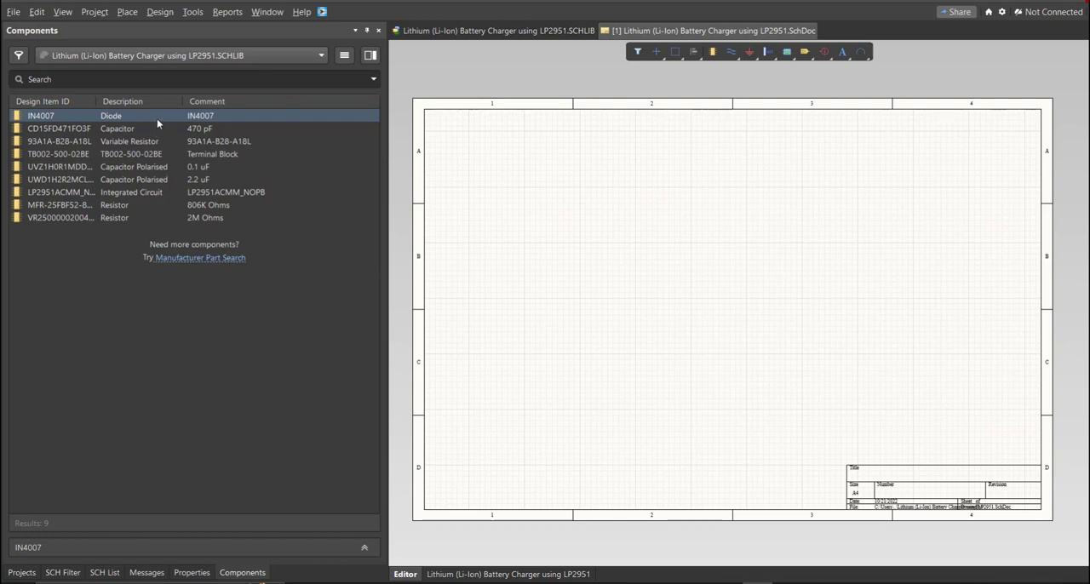
# Step: Place the IN4007 diode, 470 pF capacitor, variable resistor, terminal block, 2.2 uF capacitor, LP2951ACMM_NOPB and 806K Ohms resistor on the sheet
pyautogui.moveTo(151, 116); pyautogui.dragTo(535, 258)
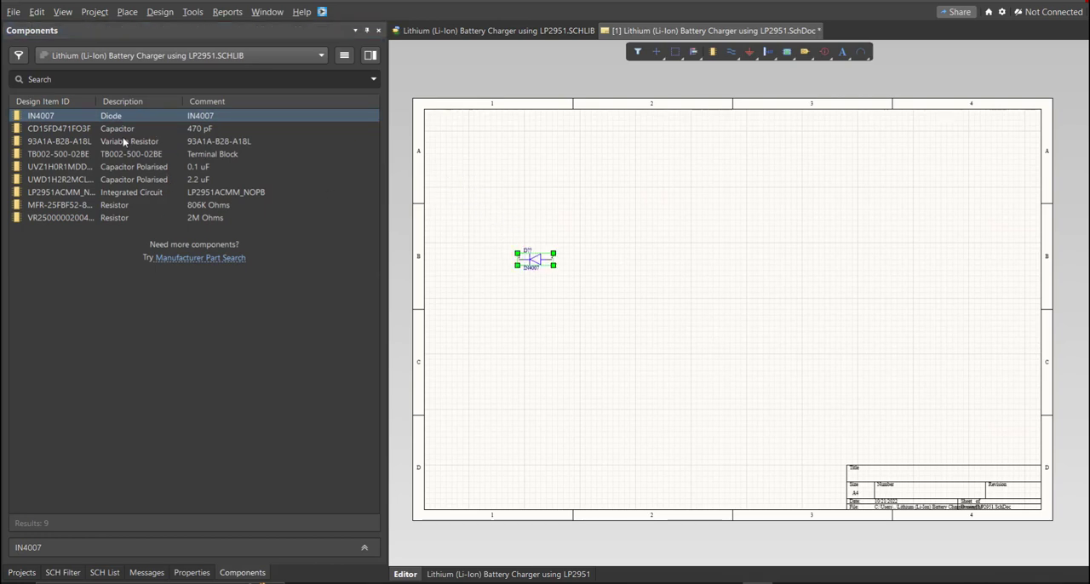
pyautogui.moveTo(120, 128); pyautogui.dragTo(616, 260)
pyautogui.moveTo(114, 142); pyautogui.dragTo(707, 264)
pyautogui.moveTo(127, 154); pyautogui.dragTo(620, 320)
pyautogui.moveTo(153, 180); pyautogui.dragTo(709, 337)
pyautogui.moveTo(250, 195); pyautogui.dragTo(794, 324)
pyautogui.moveTo(209, 206); pyautogui.dragTo(638, 371)
pyautogui.moveTo(556, 332); pyautogui.dragTo(514, 339)
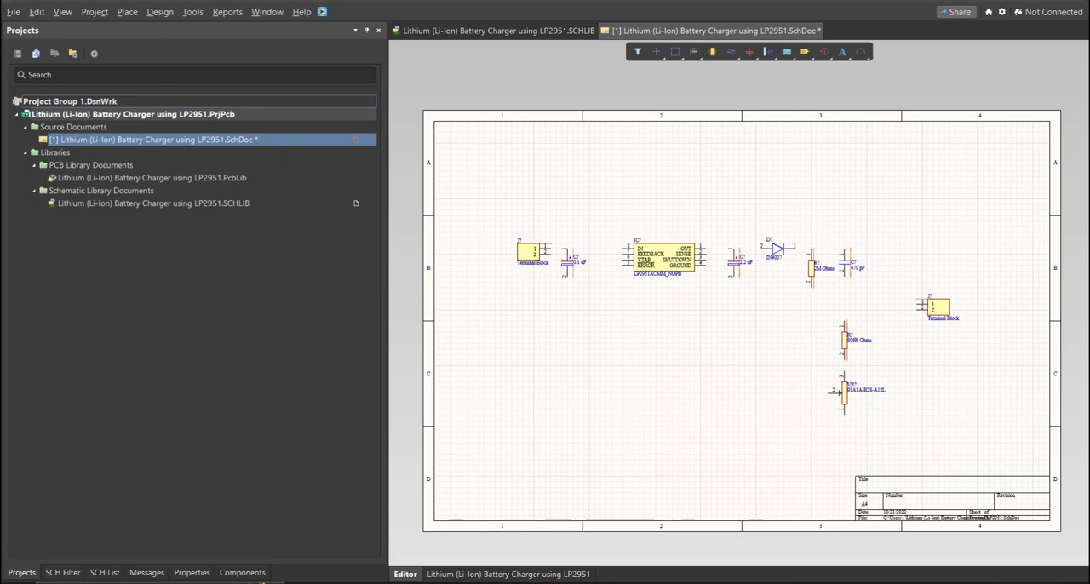
# Step: Open the properties of the terminal block beside the 0.1 uF capacitor to check its designator and comment
pyautogui.keyDown('ctrl'); pyautogui.scroll(6, 526, 260); pyautogui.keyUp('ctrl')
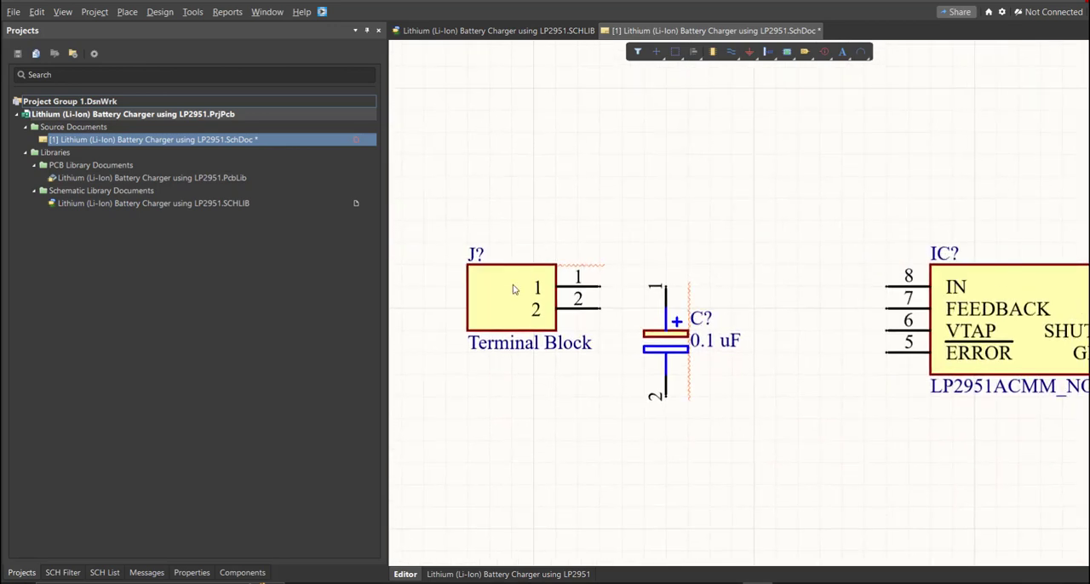
pyautogui.doubleClick(514, 290)
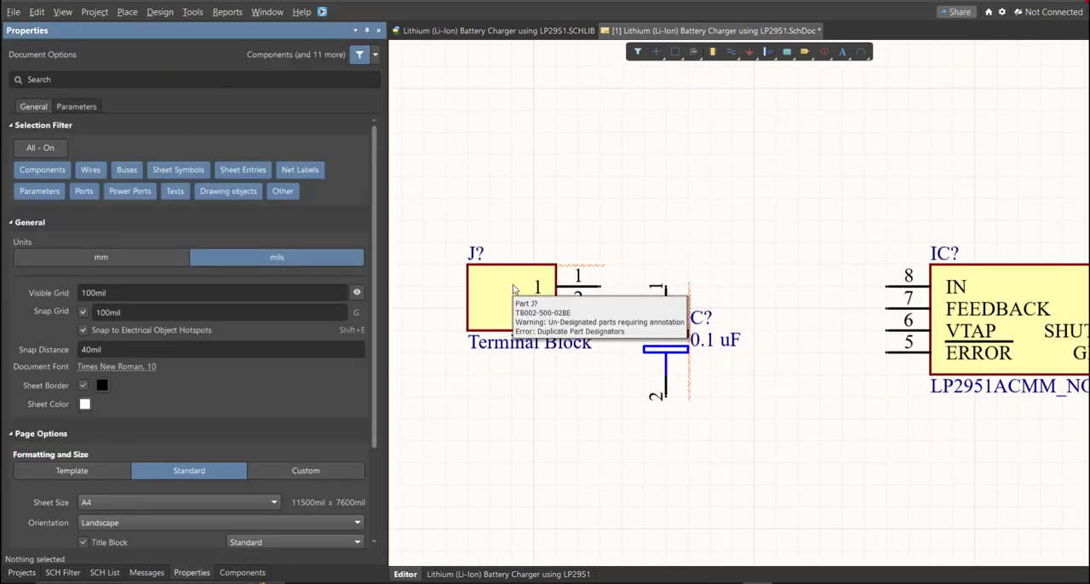
pyautogui.click(513, 288)
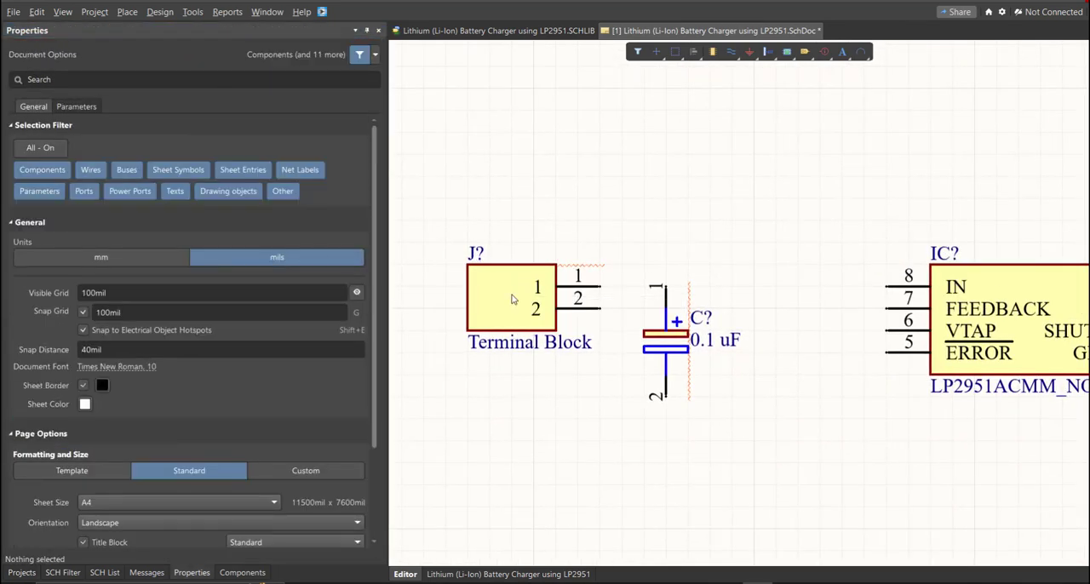
pyautogui.doubleClick(512, 299)
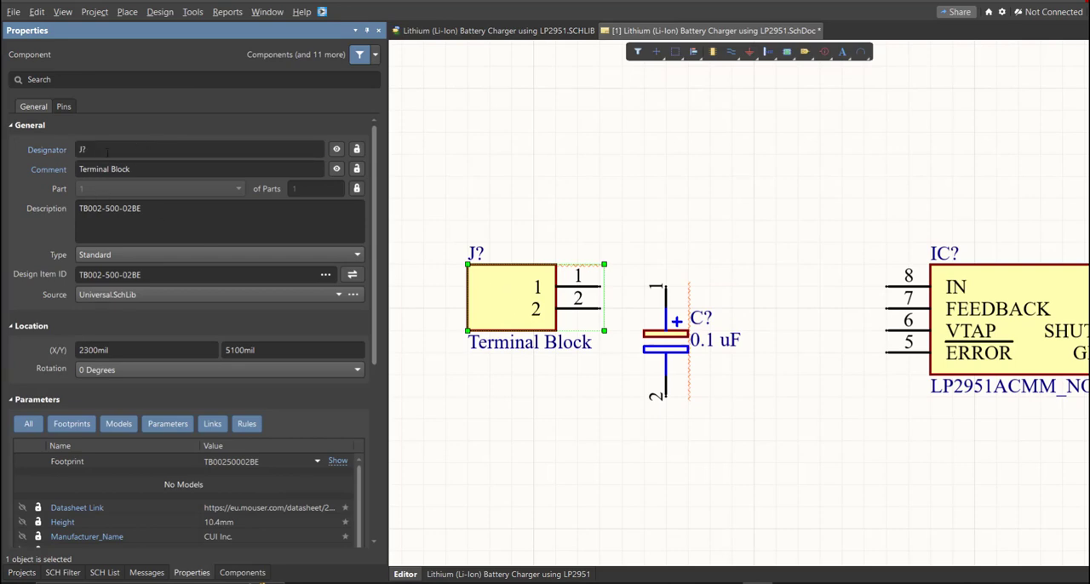
pyautogui.keyDown('ctrl'); pyautogui.scroll(-4, 546, 284); pyautogui.keyUp('ctrl')
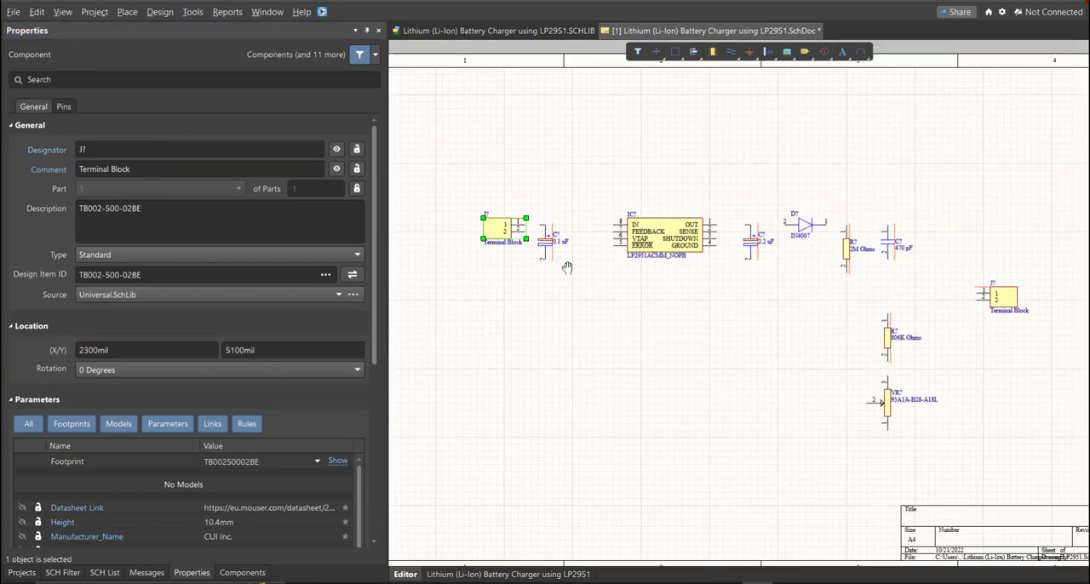
# Step: Annotate all schematic components in across-then-down order, accepting and executing the proposed designator changes
pyautogui.click(192, 12)
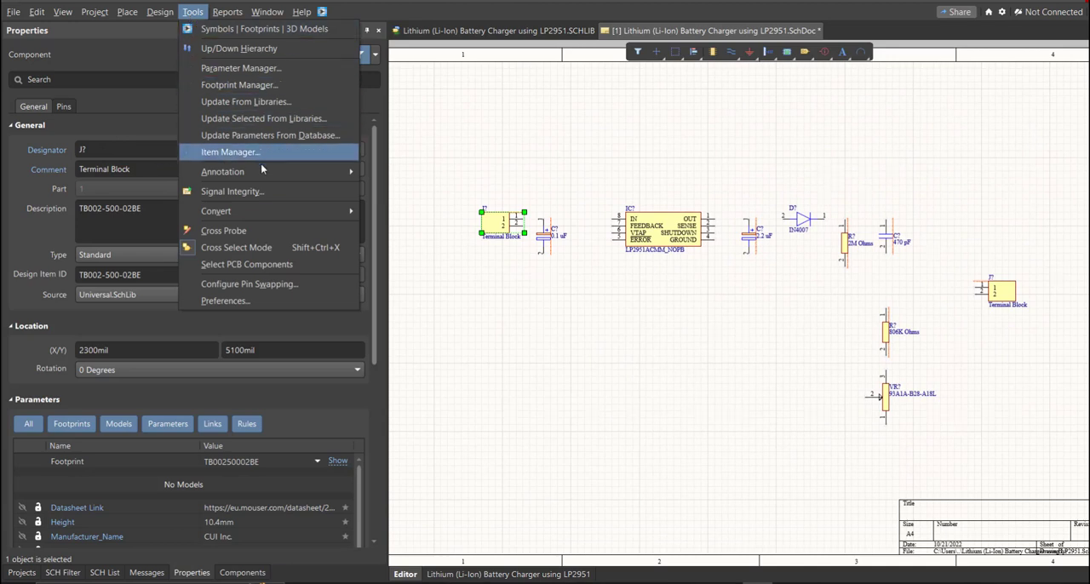
pyautogui.moveTo(255, 171)
pyautogui.click(475, 175)
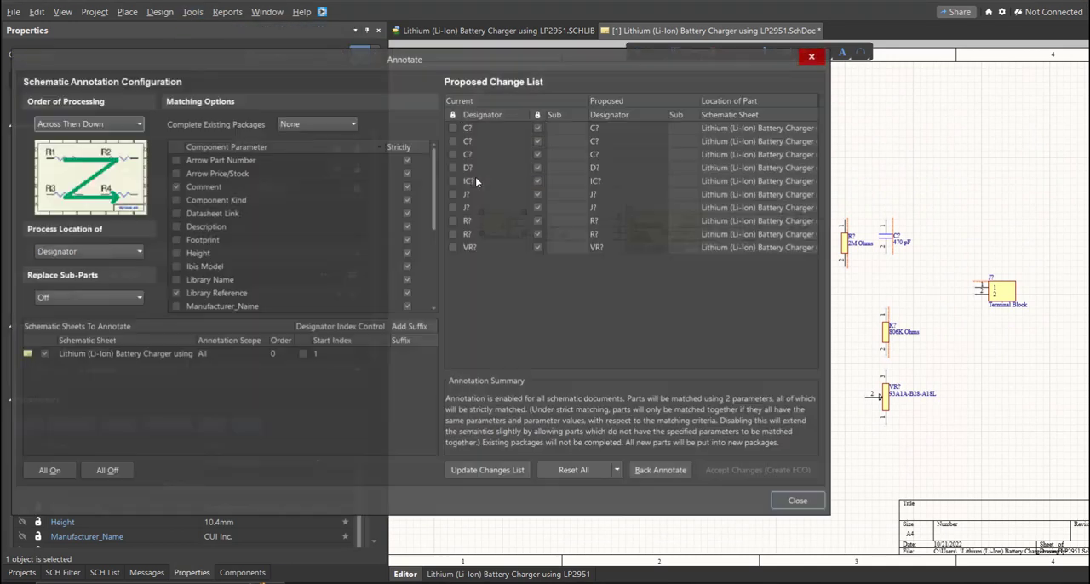
pyautogui.click(500, 472)
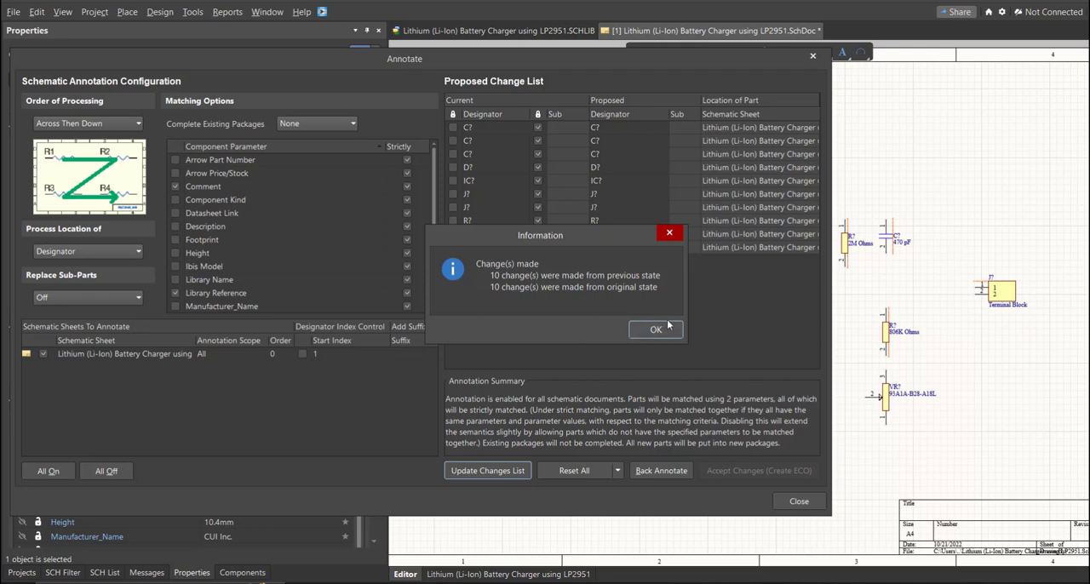
pyautogui.click(669, 328)
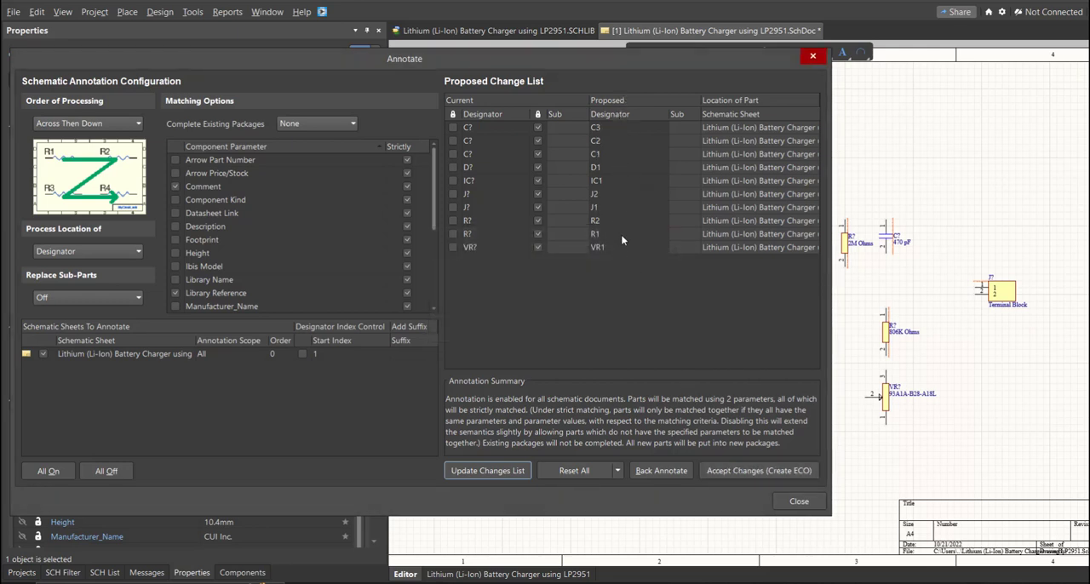
pyautogui.click(729, 474)
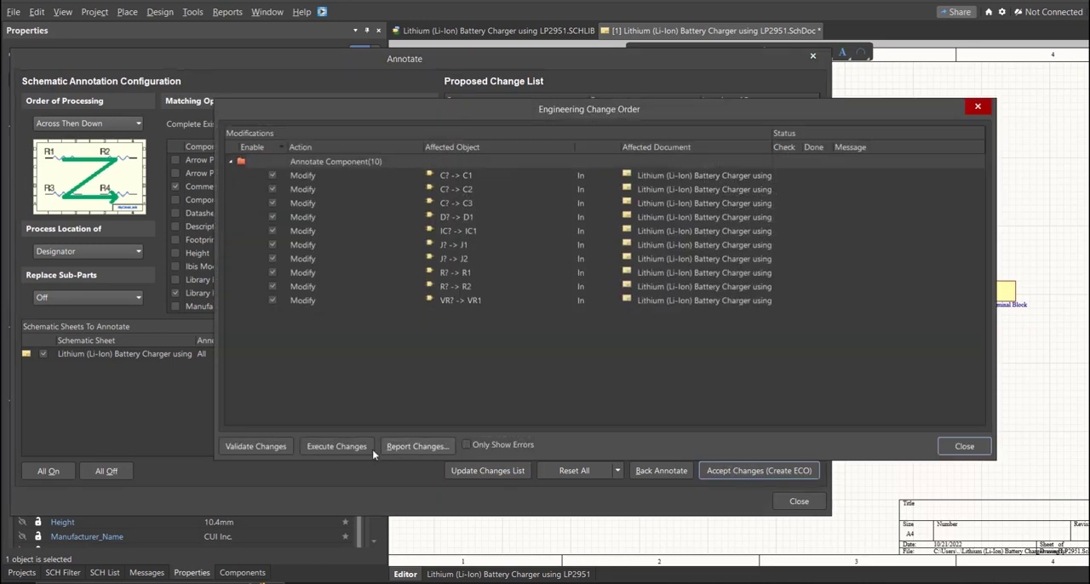
pyautogui.click(347, 454)
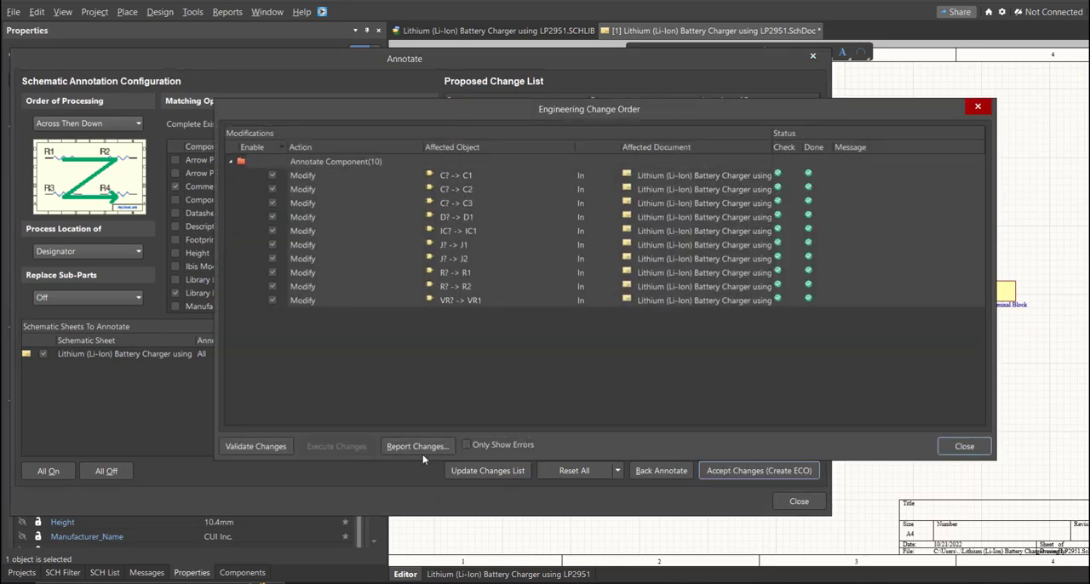
pyautogui.click(963, 448)
pyautogui.click(798, 502)
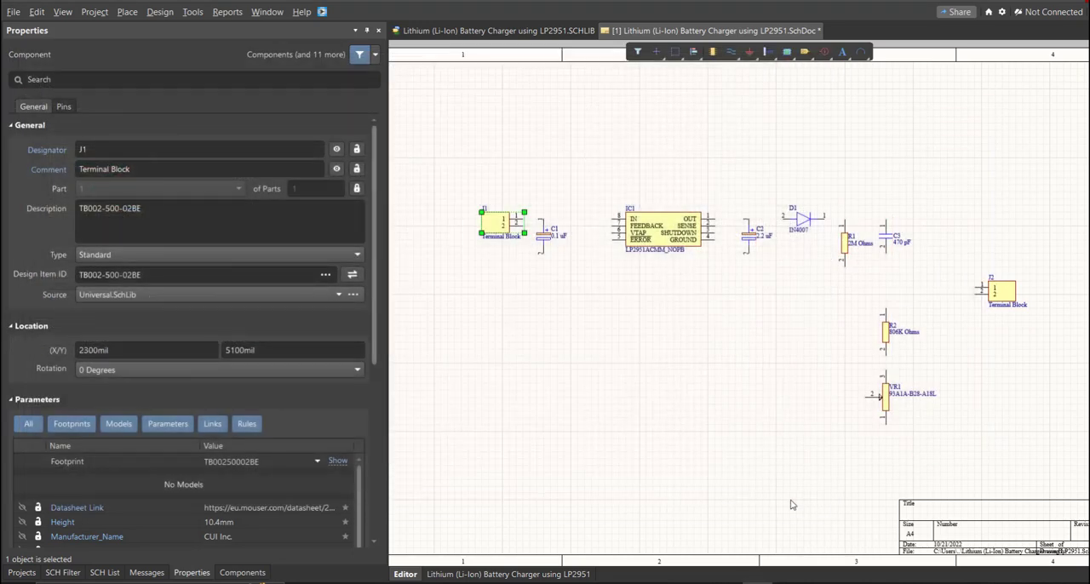
# Step: Wire J1 across C1 and on to the IN pin of IC1, with No ERC markers on VTAP and ERROR
pyautogui.keyDown('ctrl'); pyautogui.scroll(5, 741, 225); pyautogui.keyUp('ctrl')
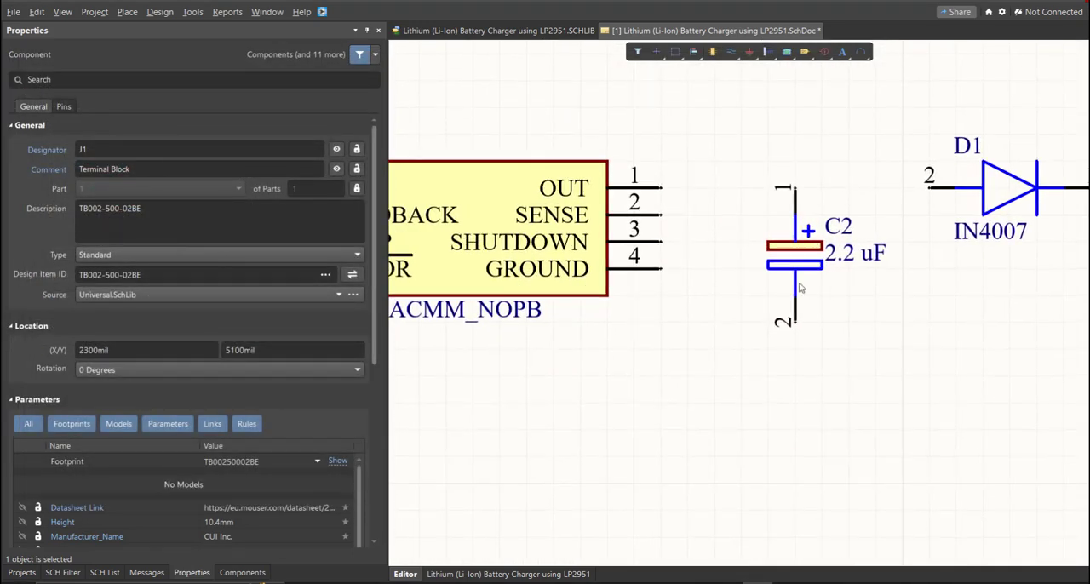
pyautogui.keyDown('ctrl'); pyautogui.scroll(-5, 800, 288); pyautogui.keyUp('ctrl')
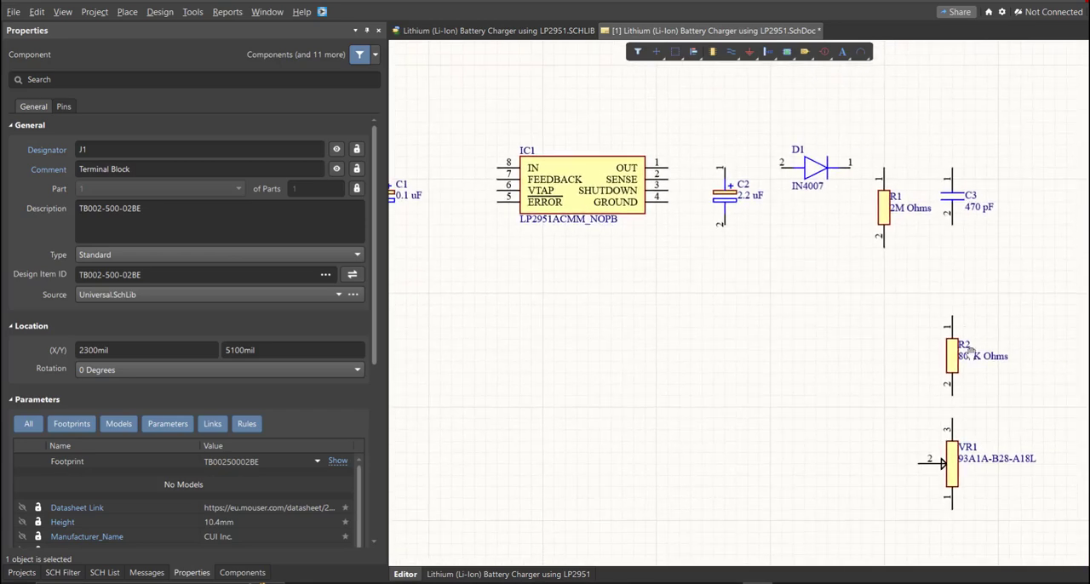
pyautogui.moveTo(971, 351); pyautogui.dragTo(1022, 336, button='right')
pyautogui.moveTo(673, 302); pyautogui.dragTo(892, 368, button='right')
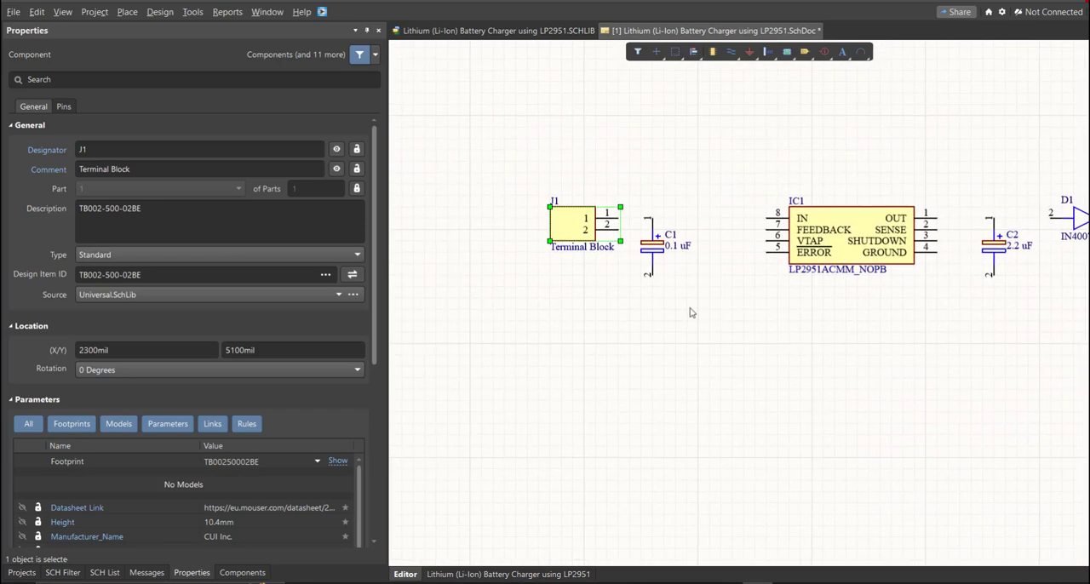
pyautogui.click(689, 313)
pyautogui.keyDown('ctrl'); pyautogui.scroll(4, 689, 313); pyautogui.keyUp('ctrl')
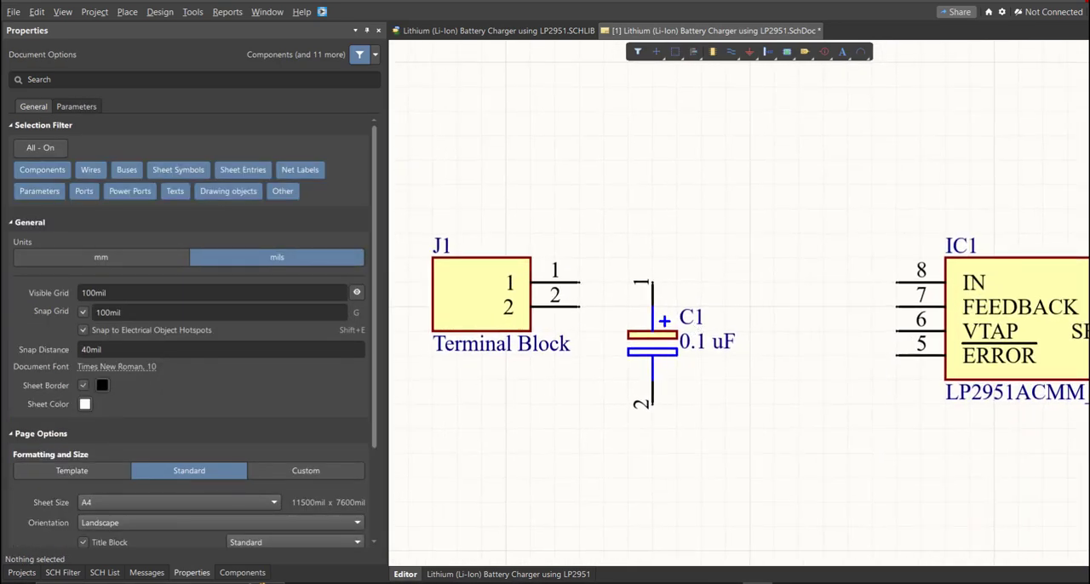
pyautogui.click(127, 12)
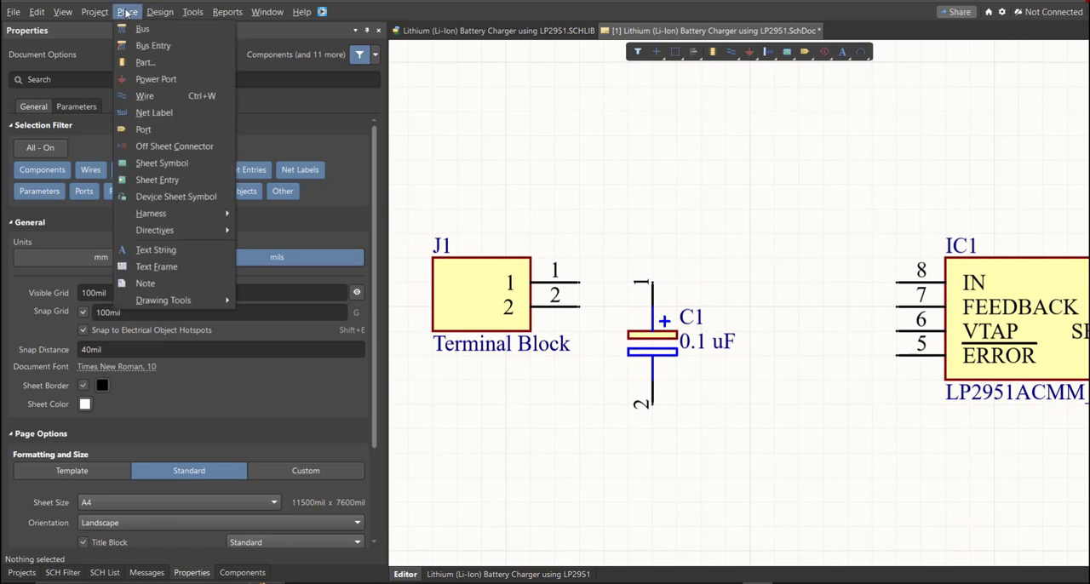
pyautogui.click(355, 206)
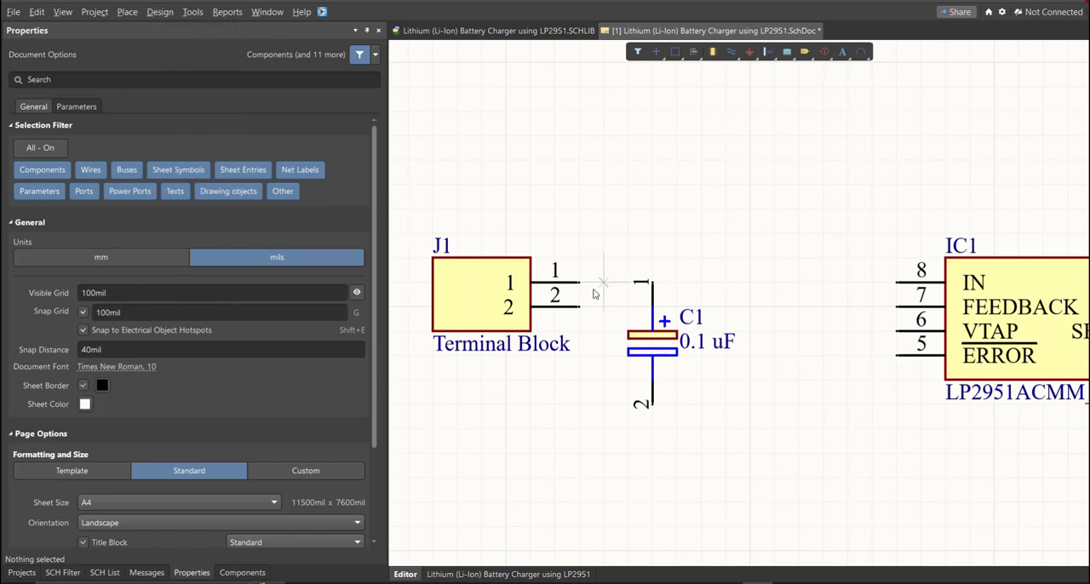
pyautogui.keyDown('ctrl'); pyautogui.scroll(2, 584, 285); pyautogui.keyUp('ctrl')
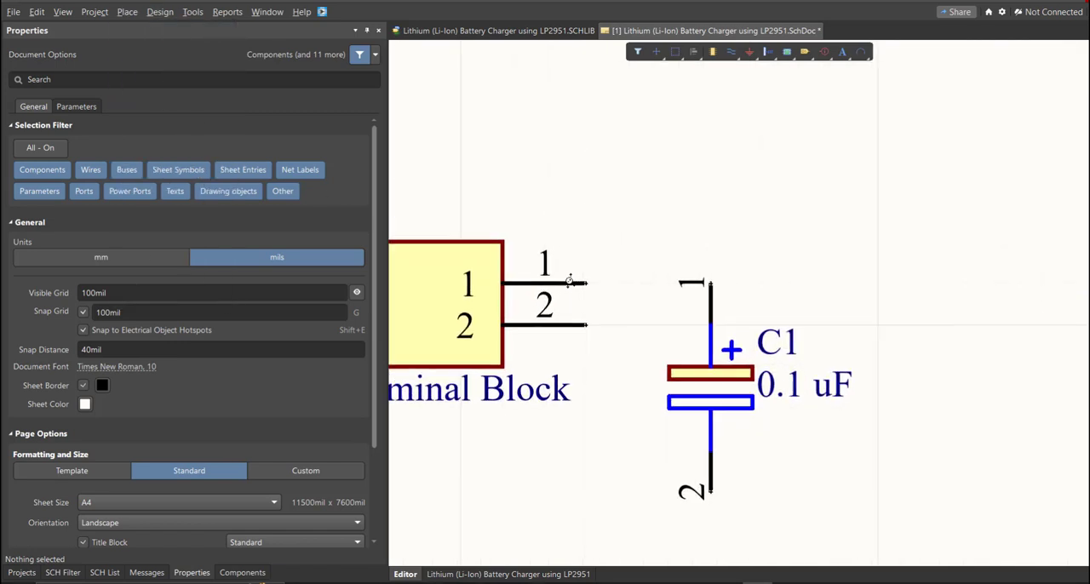
pyautogui.moveTo(603, 287); pyautogui.dragTo(638, 290, button='right')
pyautogui.click(626, 284)
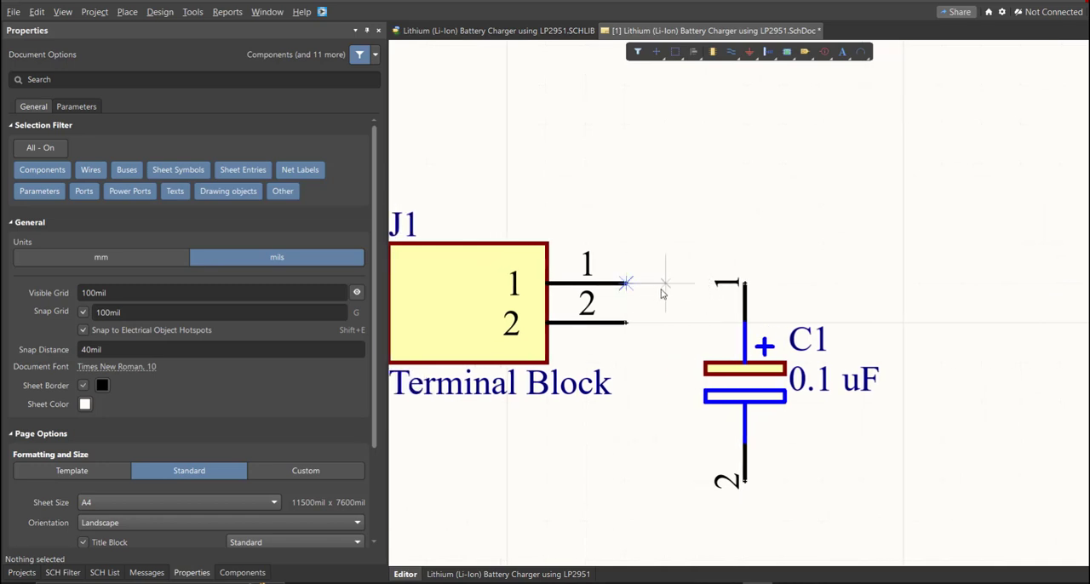
pyautogui.click(745, 285)
pyautogui.keyDown('ctrl'); pyautogui.scroll(-2, 740, 255); pyautogui.keyUp('ctrl')
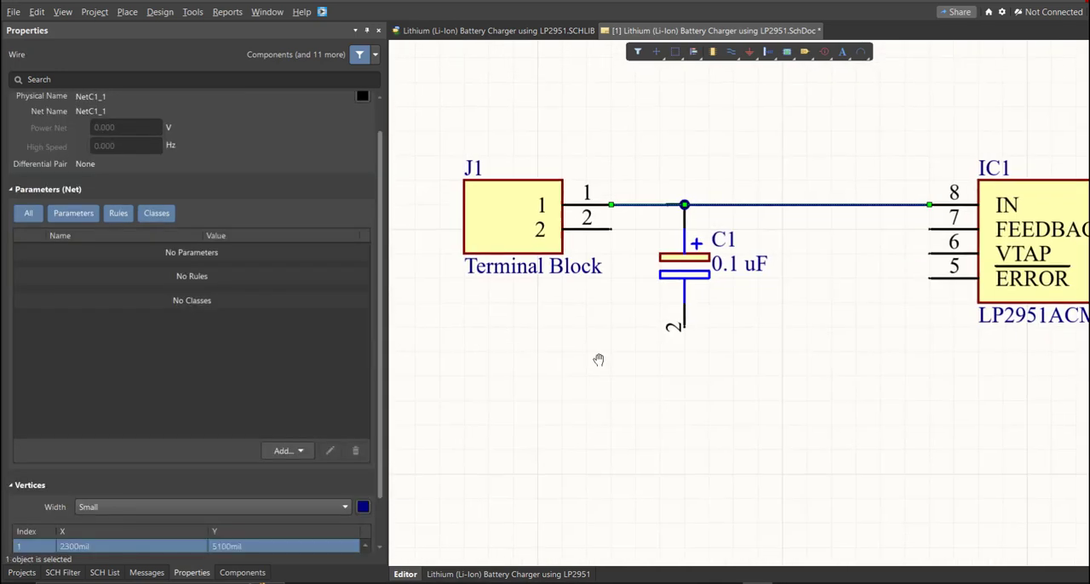
pyautogui.moveTo(599, 360); pyautogui.dragTo(600, 375, button='right')
pyautogui.click(613, 245)
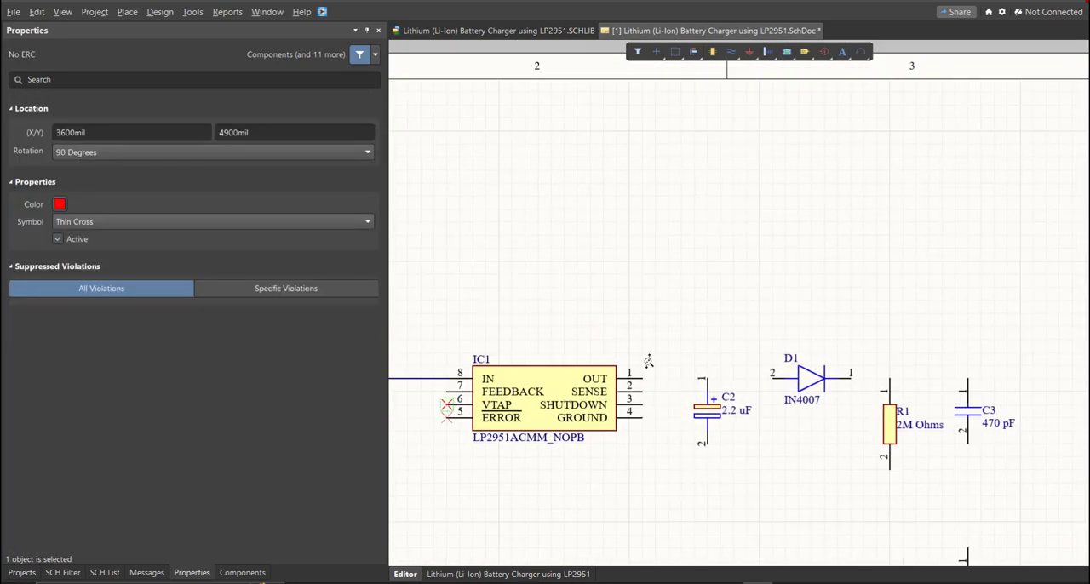
# Step: Wire the SHUTDOWN and GROUND pins of IC1 together and to pin 2 of C2
pyautogui.keyDown('ctrl'); pyautogui.scroll(2, 601, 422); pyautogui.keyUp('ctrl')
pyautogui.click(602, 421)
pyautogui.click(598, 535)
pyautogui.click(745, 477)
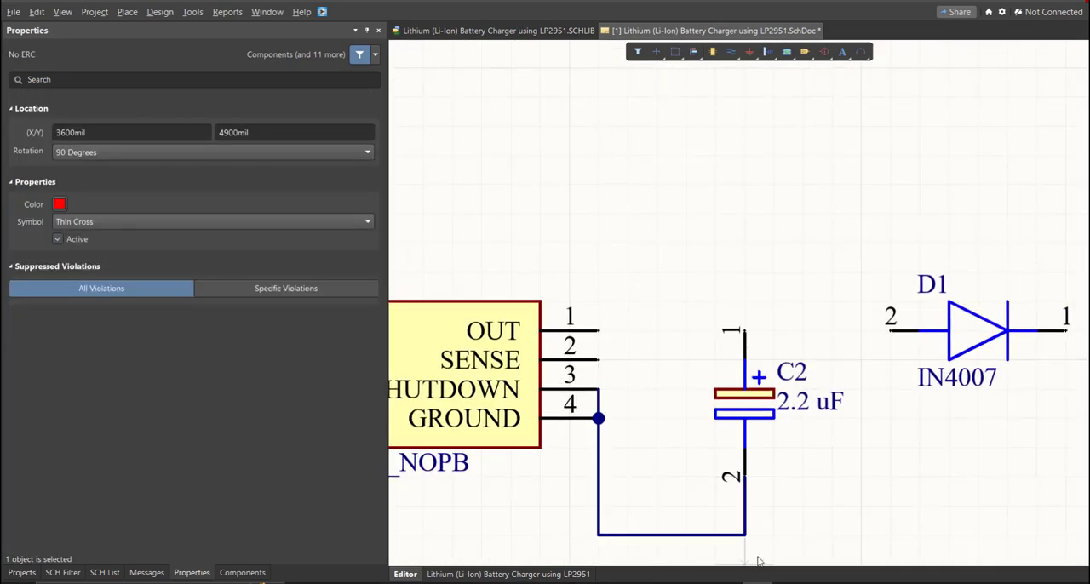
pyautogui.moveTo(858, 430); pyautogui.dragTo(859, 395, button='right')
# Step: Wire the OUT pin of IC1 through C2 pin 1 to D1 pin 2, and D1 pin 1 to R1 and C3
pyautogui.keyDown('ctrl'); pyautogui.scroll(1, 859, 394); pyautogui.keyUp('ctrl')
pyautogui.press('Escape')
pyautogui.keyDown('ctrl'); pyautogui.scroll(1, 633, 305); pyautogui.keyUp('ctrl')
pyautogui.moveTo(632, 305); pyautogui.dragTo(631, 380, button='right')
pyautogui.click(579, 363)
pyautogui.click(917, 363)
pyautogui.moveTo(791, 432); pyautogui.dragTo(762, 431, button='right')
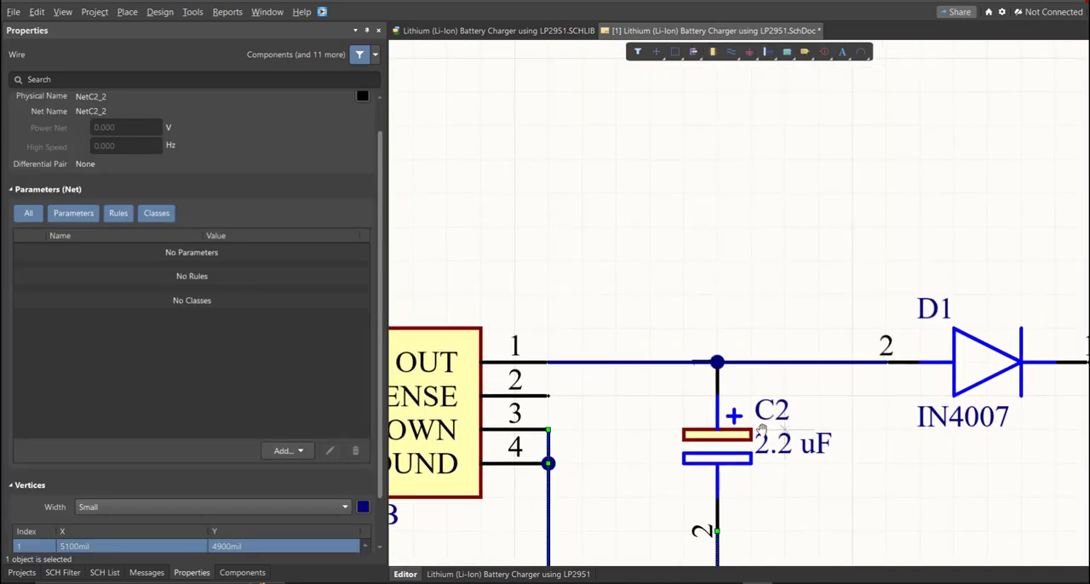
pyautogui.keyDown('ctrl'); pyautogui.scroll(-3, 705, 408); pyautogui.keyUp('ctrl')
pyautogui.click(902, 366)
pyautogui.click(1082, 366)
# Step: Wire pin 2 of R1 to pin 2 of C3, and continue the connection down to pin 1 of R2
pyautogui.moveTo(975, 470); pyautogui.dragTo(588, 383, button='right')
pyautogui.keyDown('ctrl'); pyautogui.scroll(1, 589, 383); pyautogui.keyUp('ctrl')
pyautogui.keyDown('ctrl'); pyautogui.scroll(1, 589, 383); pyautogui.keyUp('ctrl')
pyautogui.click(566, 452)
pyautogui.click(566, 554)
pyautogui.click(776, 382)
pyautogui.keyDown('ctrl'); pyautogui.scroll(-3, 776, 383); pyautogui.keyUp('ctrl')
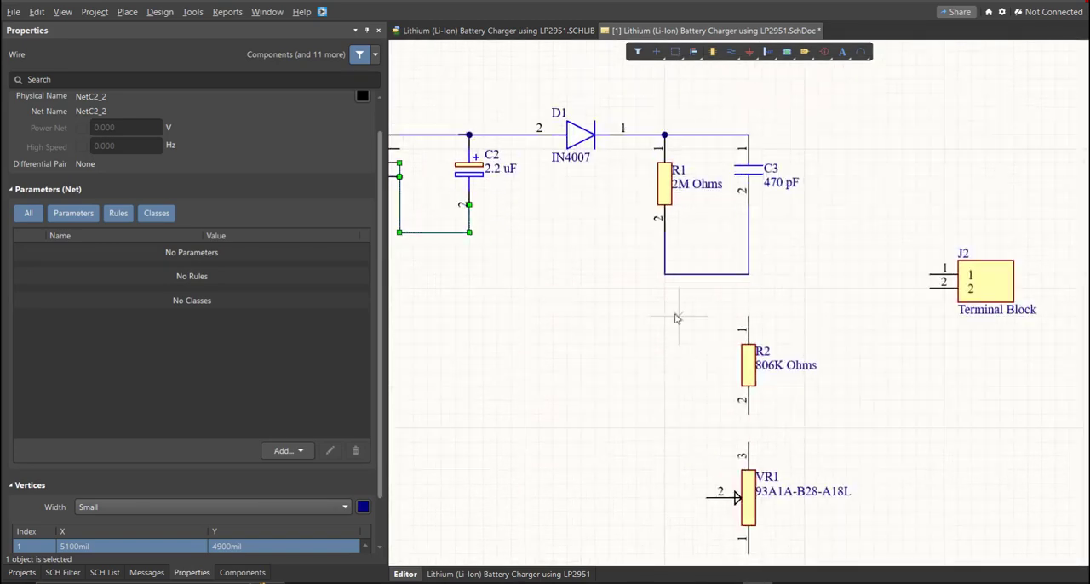
pyautogui.click(748, 273)
pyautogui.click(747, 317)
# Step: Wire R2 pin 2 to VR1 pin 3 and tie the VR1 wiper, pin 2, to the same connection
pyautogui.keyDown('ctrl'); pyautogui.scroll(2, 734, 405); pyautogui.keyUp('ctrl')
pyautogui.click(730, 390)
pyautogui.click(723, 439)
pyautogui.click(645, 543)
pyautogui.click(724, 414)
pyautogui.keyDown('ctrl'); pyautogui.scroll(-4, 664, 243); pyautogui.keyUp('ctrl')
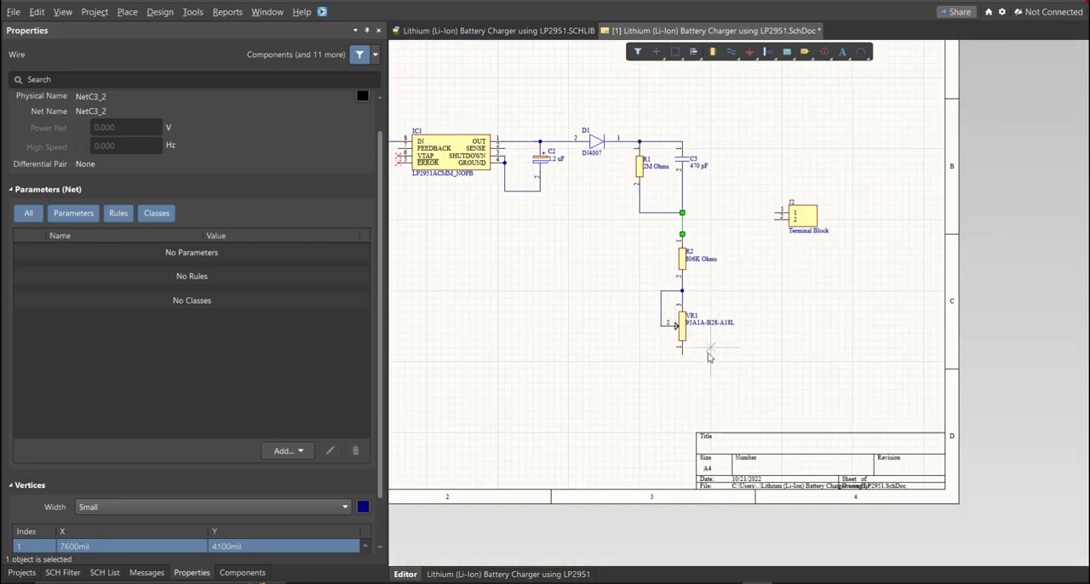
# Step: Wire J2 pin 1 to the D1, R1 and C3 line, and J2 pin 2 to VR1 pin 1
pyautogui.click(577, 408)
pyautogui.click(752, 149)
pyautogui.click(809, 411)
pyautogui.click(767, 275)
pyautogui.click(632, 275)
pyautogui.keyDown('ctrl'); pyautogui.scroll(-4, 669, 358); pyautogui.keyUp('ctrl')
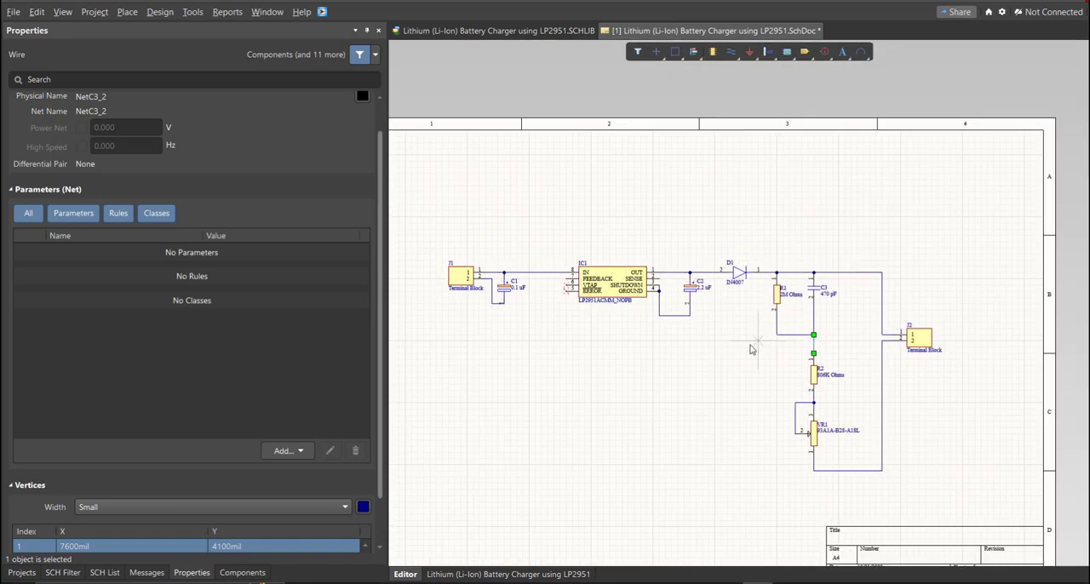
# Step: Wire the FEEDBACK pin of IC1 to the junction of R1 pin 2 and C3 pin 2
pyautogui.keyDown('ctrl'); pyautogui.scroll(2, 839, 324); pyautogui.keyUp('ctrl')
pyautogui.click(838, 319)
pyautogui.keyDown('ctrl'); pyautogui.scroll(4, 534, 316); pyautogui.keyUp('ctrl')
pyautogui.click(766, 124)
pyautogui.click(813, 123)
pyautogui.keyDown('ctrl'); pyautogui.scroll(-5, 813, 136); pyautogui.keyUp('ctrl')
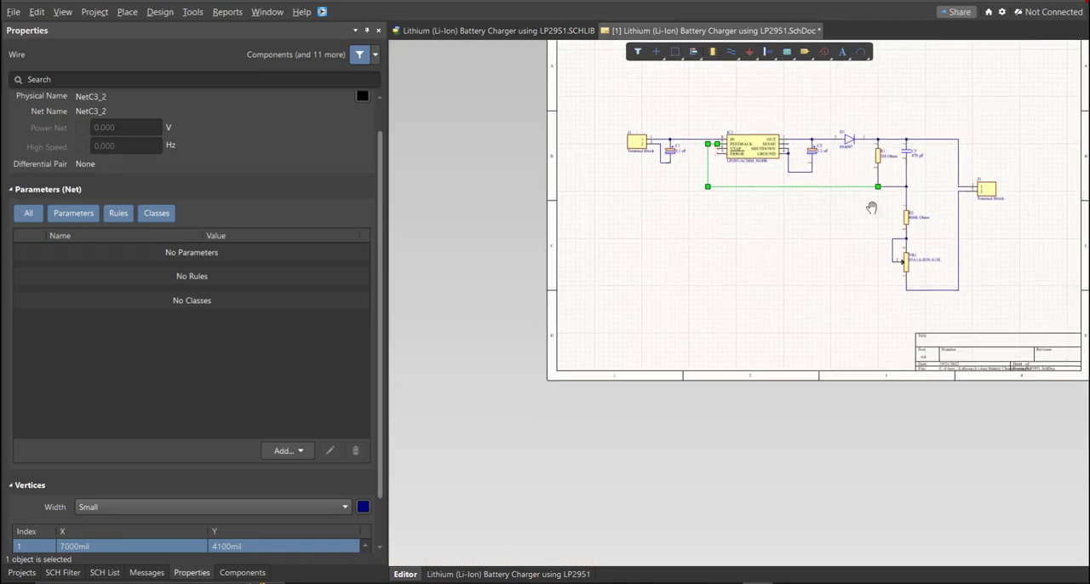
# Step: Place a No ERC marker on the SENSE pin of IC1 and extend a short wire below VR1 pin 1
pyautogui.keyDown('ctrl'); pyautogui.scroll(2, 869, 205); pyautogui.keyUp('ctrl')
pyautogui.keyDown('ctrl'); pyautogui.scroll(-1, 685, 426); pyautogui.keyUp('ctrl')
pyautogui.rightClick(675, 454)
pyautogui.keyDown('ctrl'); pyautogui.scroll(3, 621, 311); pyautogui.keyUp('ctrl')
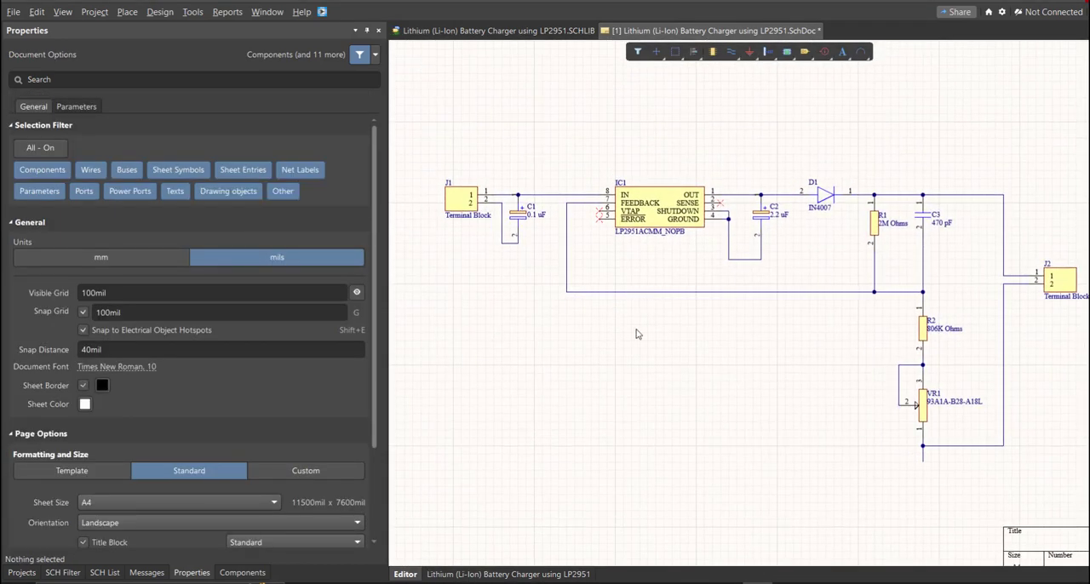
pyautogui.moveTo(638, 332); pyautogui.dragTo(614, 329, button='right')
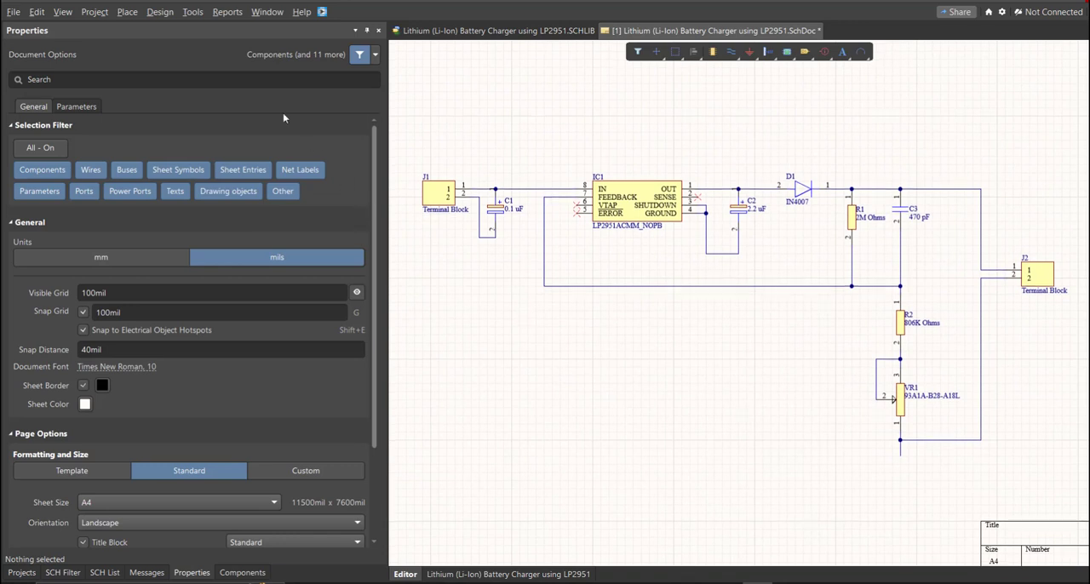
# Step: Place GND power ports below C1, on the wire between IC1's GROUND pin and C2, and below VR1
pyautogui.click(127, 12)
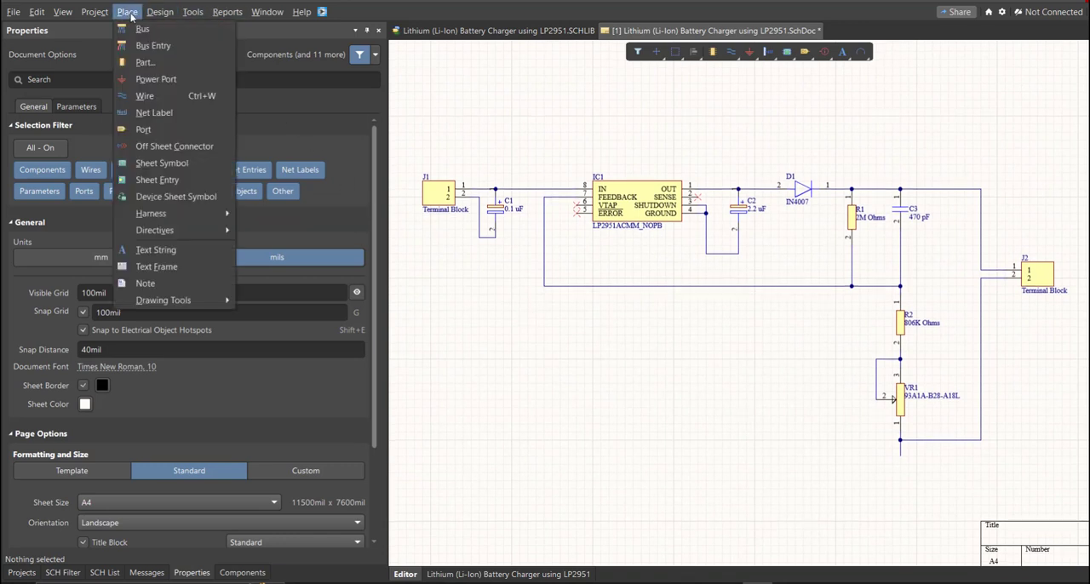
pyautogui.click(163, 79)
pyautogui.keyDown('ctrl'); pyautogui.scroll(3, 512, 245); pyautogui.keyUp('ctrl')
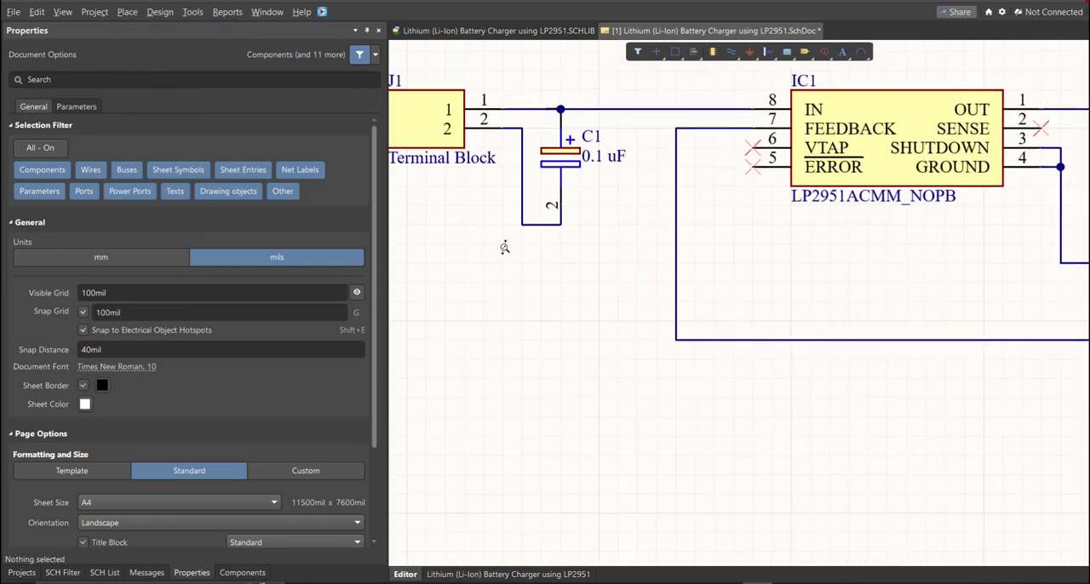
pyautogui.click(567, 234)
pyautogui.keyDown('ctrl'); pyautogui.scroll(-5, 562, 256); pyautogui.keyUp('ctrl')
pyautogui.keyDown('ctrl'); pyautogui.scroll(4, 549, 273); pyautogui.keyUp('ctrl')
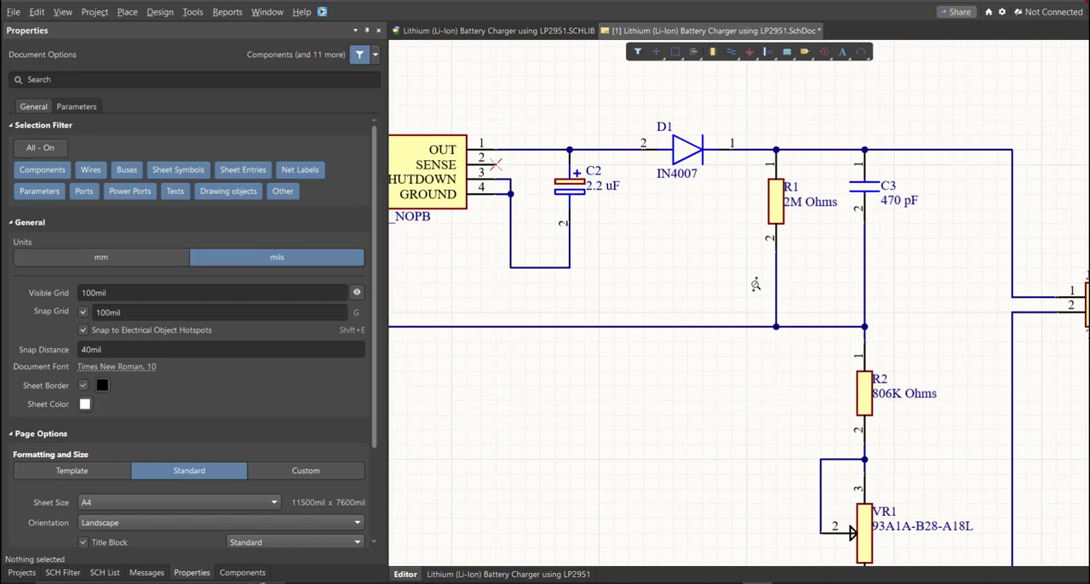
pyautogui.click(533, 267)
pyautogui.moveTo(730, 436); pyautogui.dragTo(560, 144, button='right')
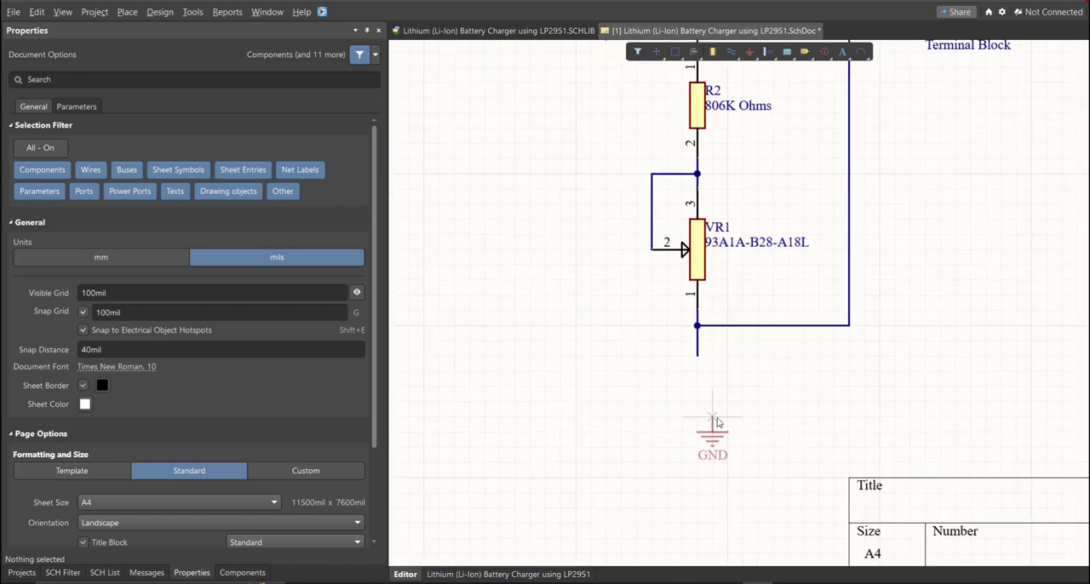
pyautogui.click(696, 358)
pyautogui.keyDown('ctrl'); pyautogui.scroll(-5, 784, 306); pyautogui.keyUp('ctrl')
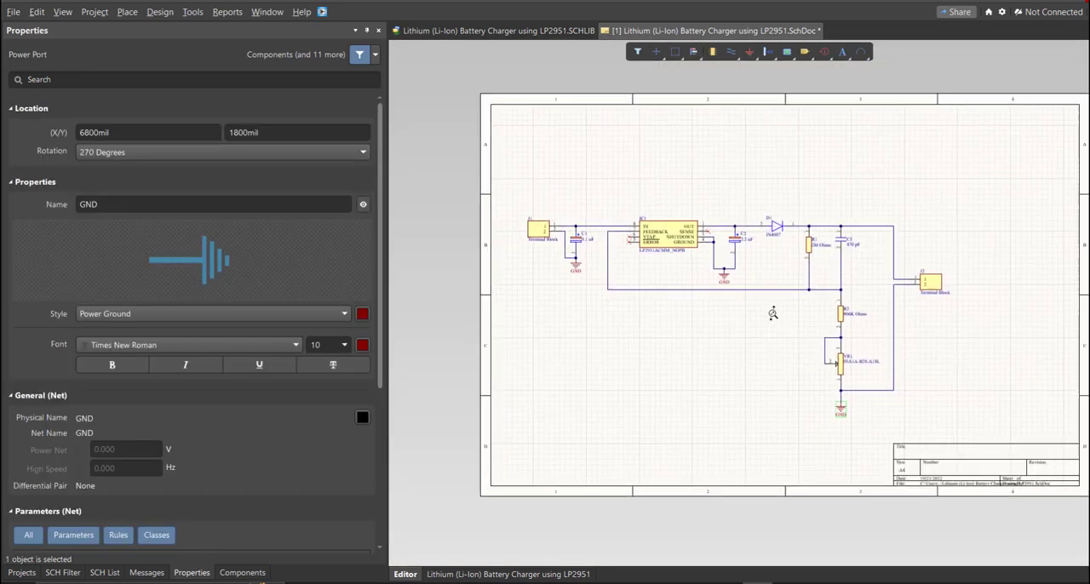
pyautogui.keyDown('ctrl'); pyautogui.scroll(3, 772, 314); pyautogui.keyUp('ctrl')
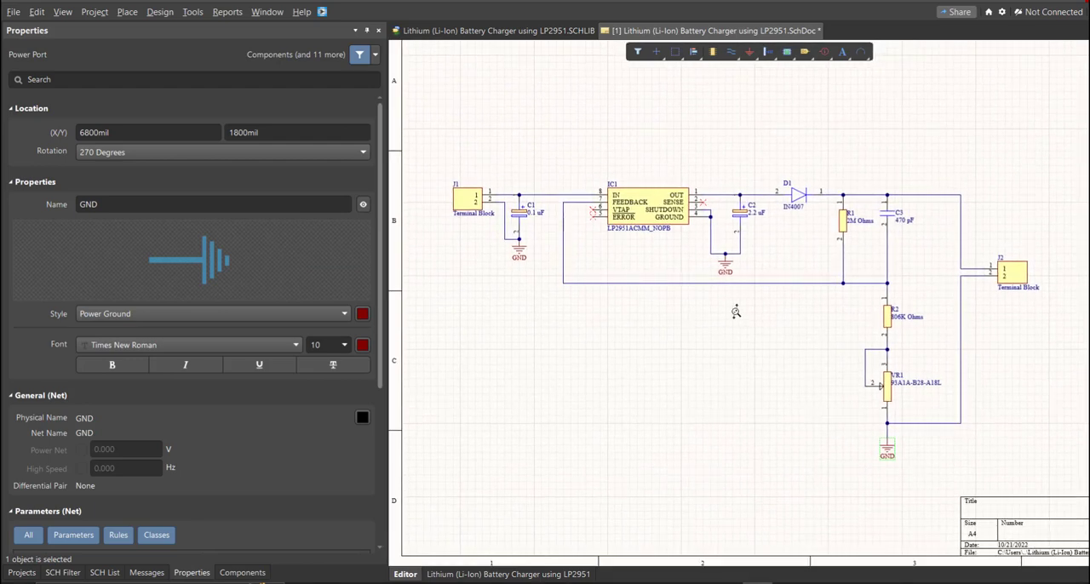
pyautogui.keyDown('ctrl'); pyautogui.scroll(2, 736, 312); pyautogui.keyUp('ctrl')
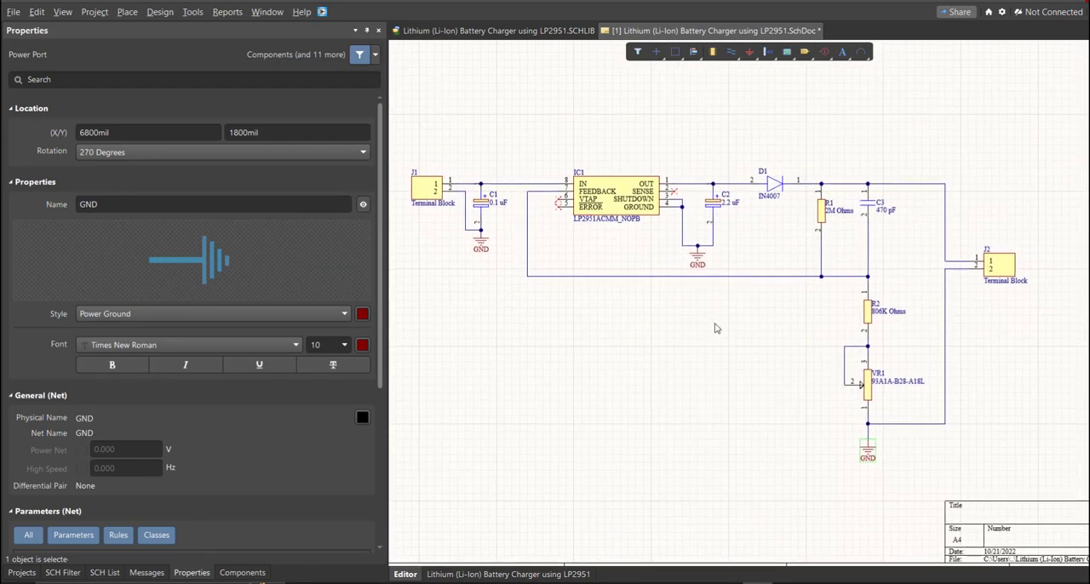
pyautogui.click(715, 327)
pyautogui.keyDown('ctrl'); pyautogui.scroll(1, 694, 323); pyautogui.keyUp('ctrl')
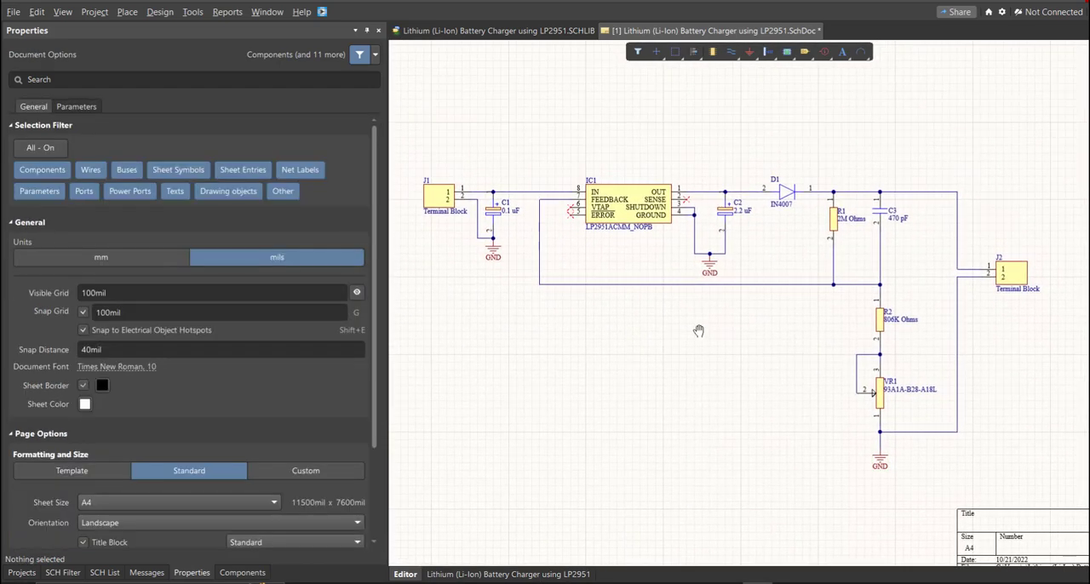
pyautogui.keyDown('ctrl'); pyautogui.scroll(-3, 660, 281); pyautogui.keyUp('ctrl')
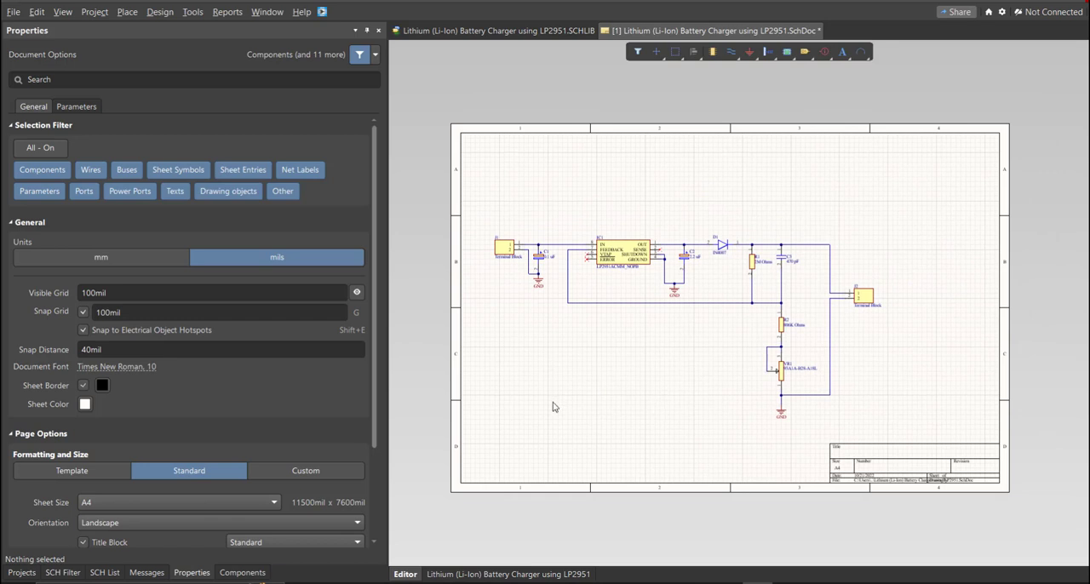
# Step: Switch the schematic sheet's units to millimetres and give it a custom size of 250 mm wide by 150 mm high
pyautogui.click(202, 573)
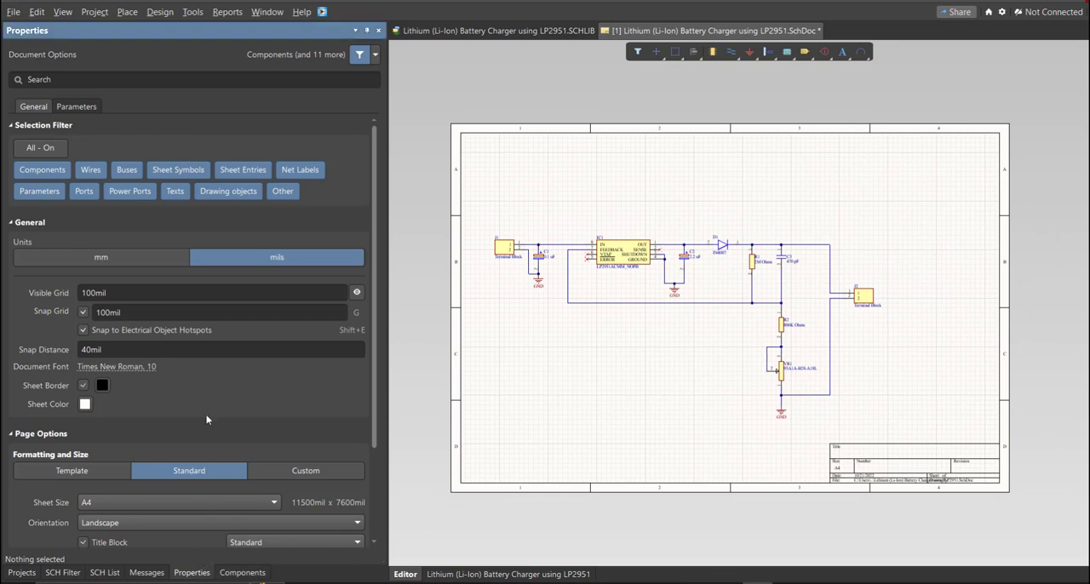
pyautogui.scroll(-3, 216, 364)
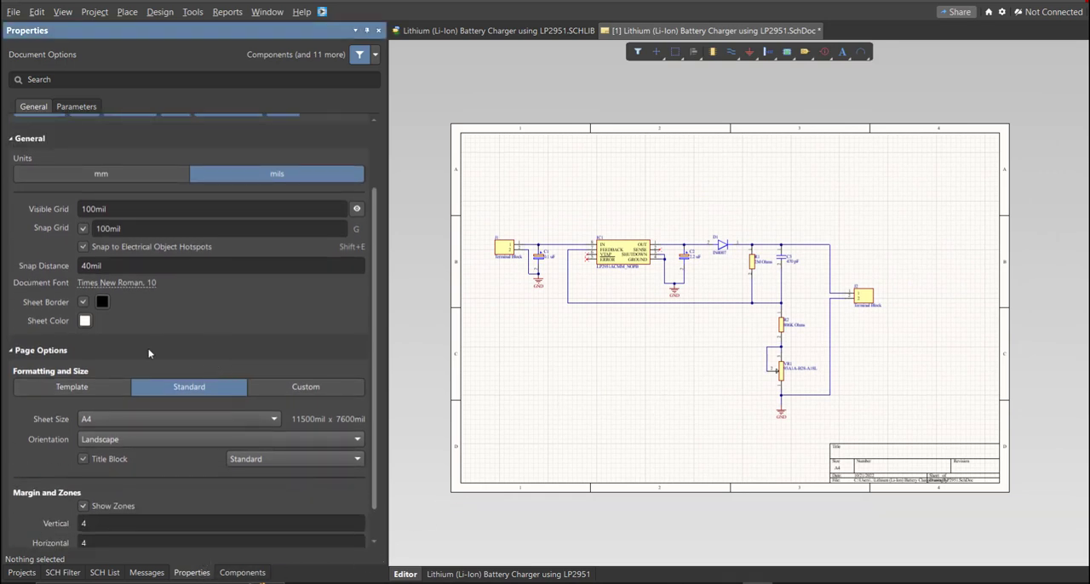
pyautogui.click(130, 176)
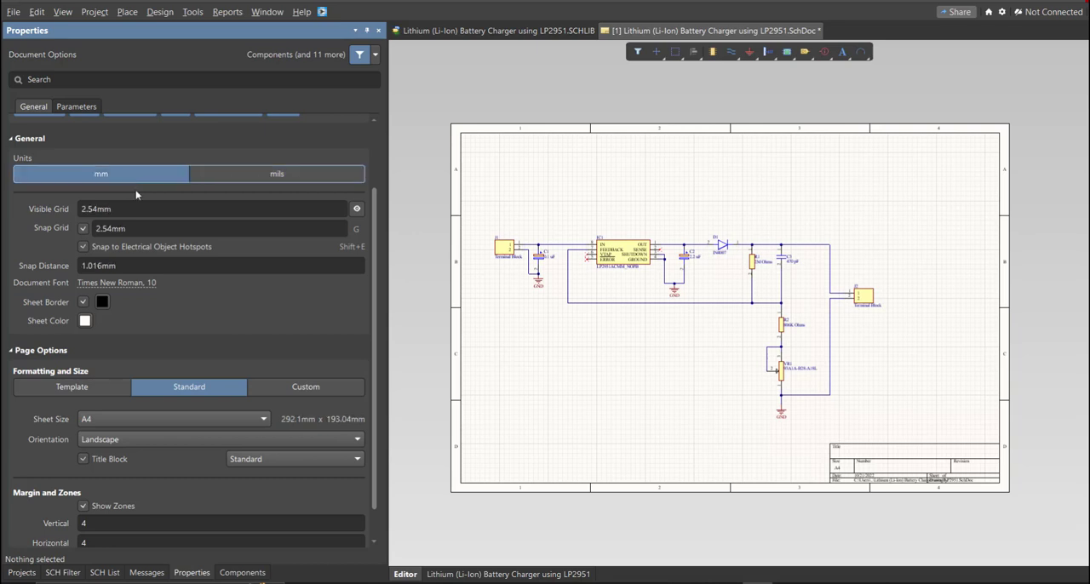
pyautogui.click(277, 392)
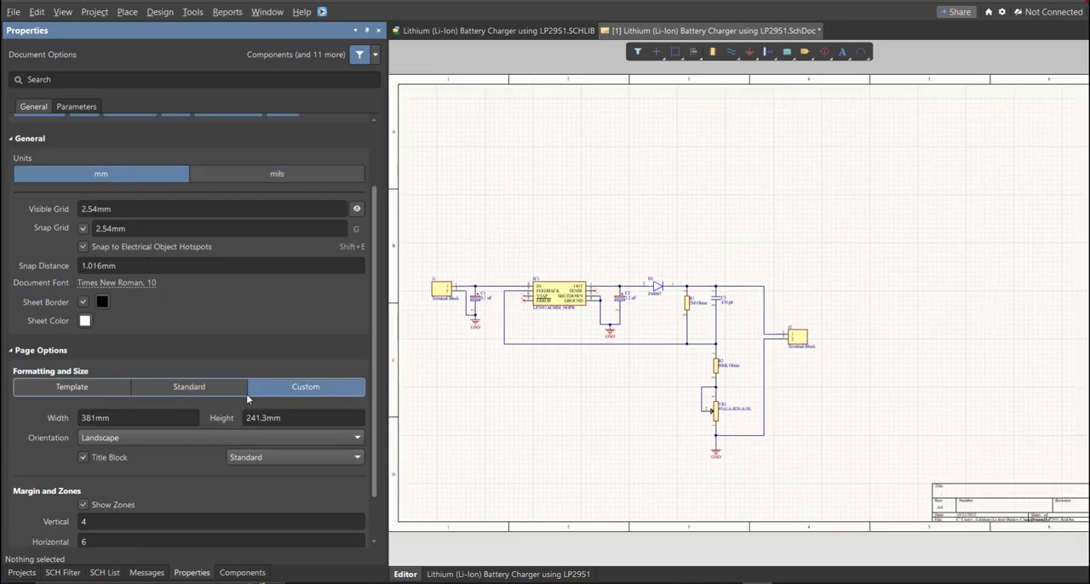
pyautogui.click(150, 417)
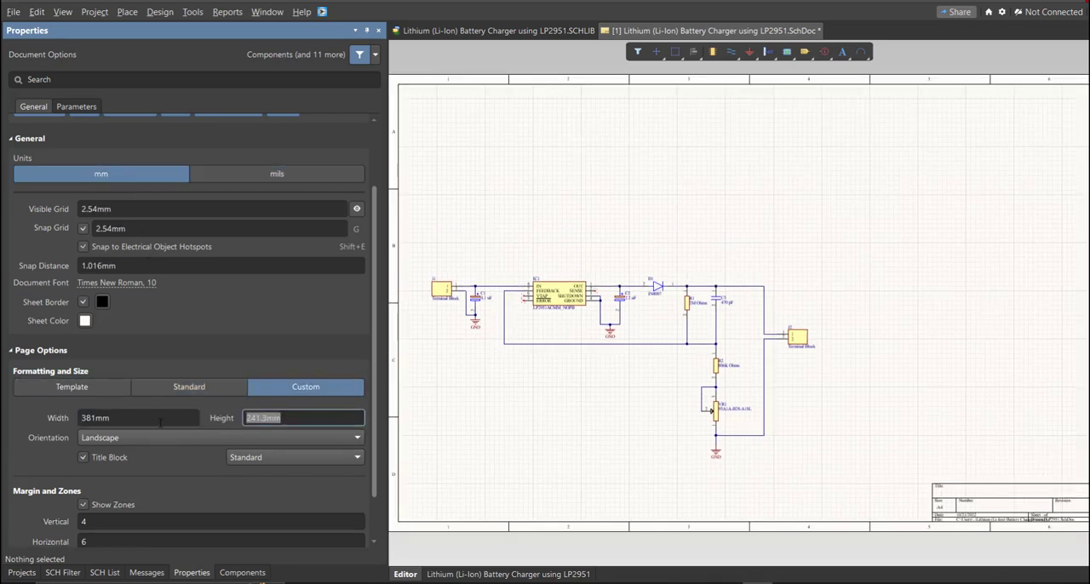
pyautogui.write('250')
pyautogui.press('Tab')
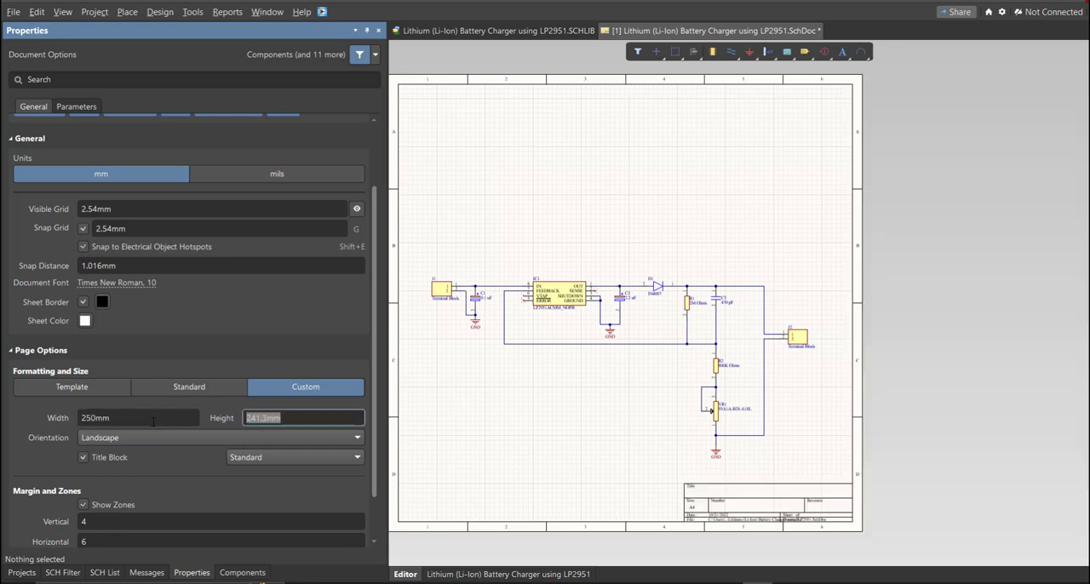
pyautogui.write('150')
pyautogui.press('Return')
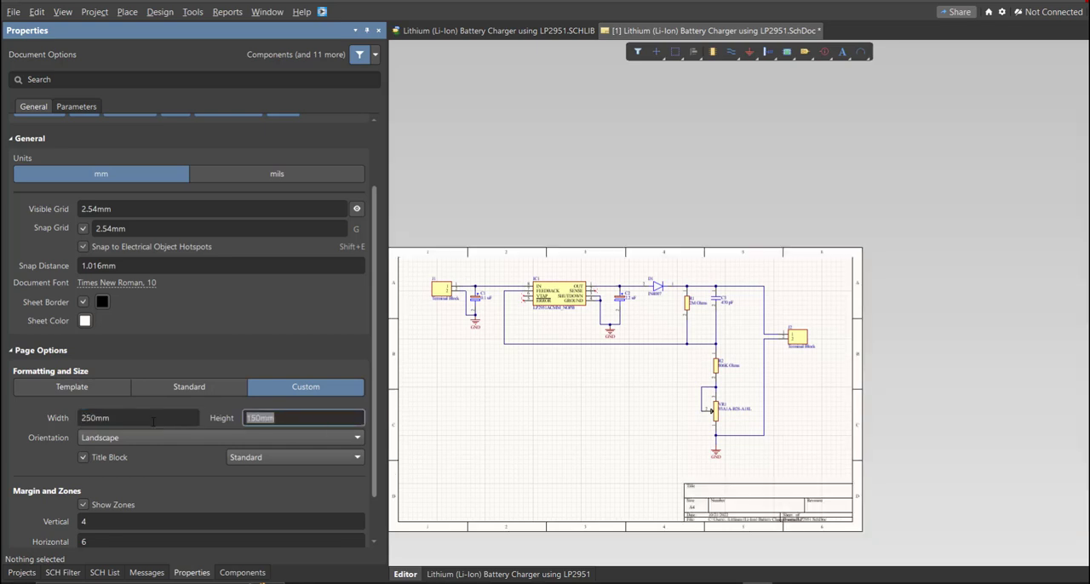
# Step: Set the sheet's border zones to 2 vertical and 3 horizontal
pyautogui.click(107, 523)
pyautogui.write('2')
pyautogui.click(114, 541)
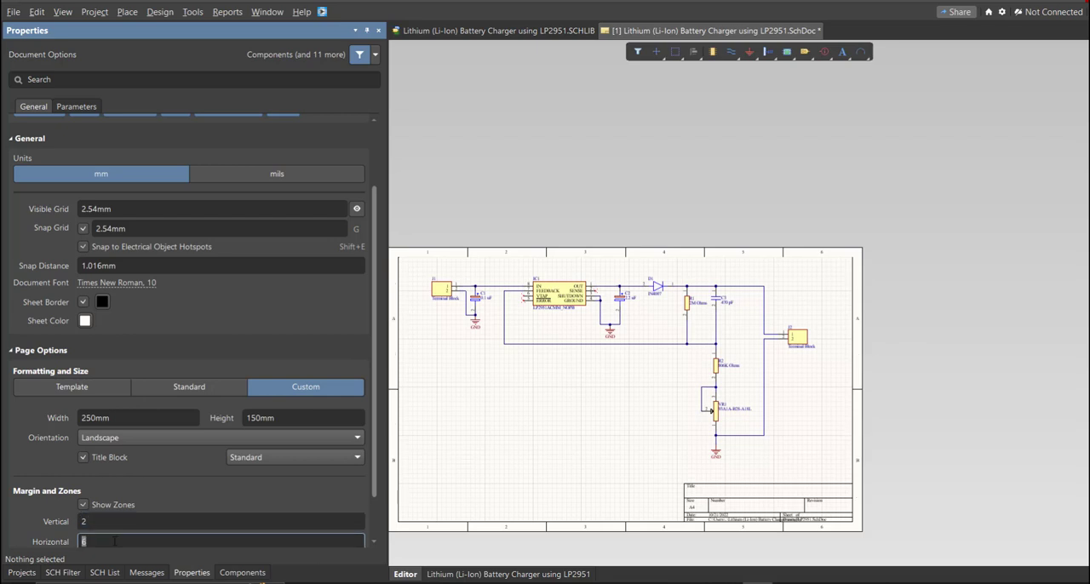
pyautogui.moveTo(554, 428); pyautogui.dragTo(597, 393, button='right')
pyautogui.moveTo(587, 367); pyautogui.dragTo(584, 359, button='middle')
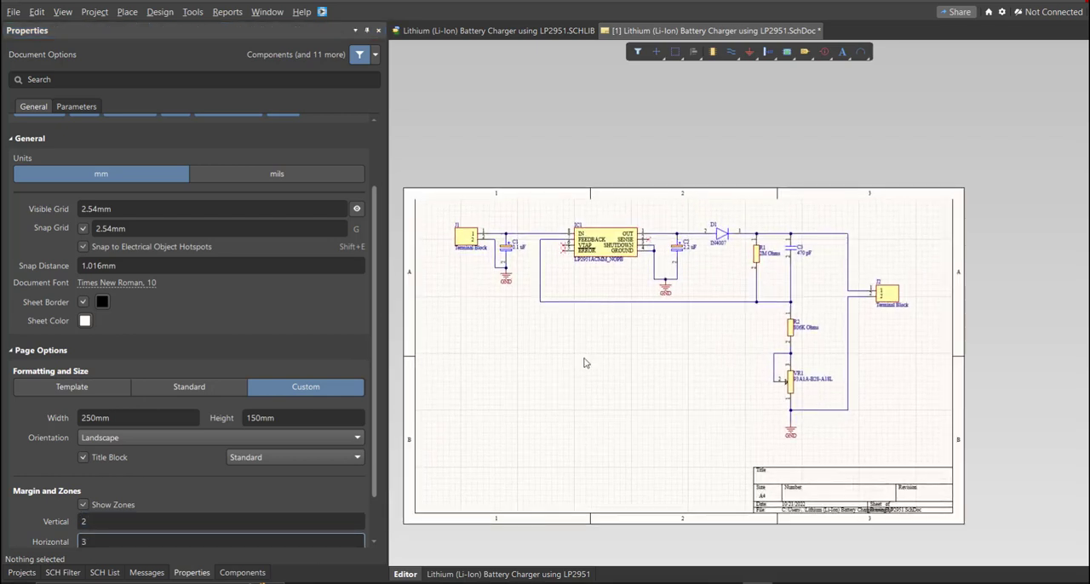
# Step: Move the entire circuit slightly down and away from the sheet's upper border, and save the schematic document
pyautogui.hotkey('ctrl', 'a')
pyautogui.moveTo(678, 282); pyautogui.dragTo(683, 304)
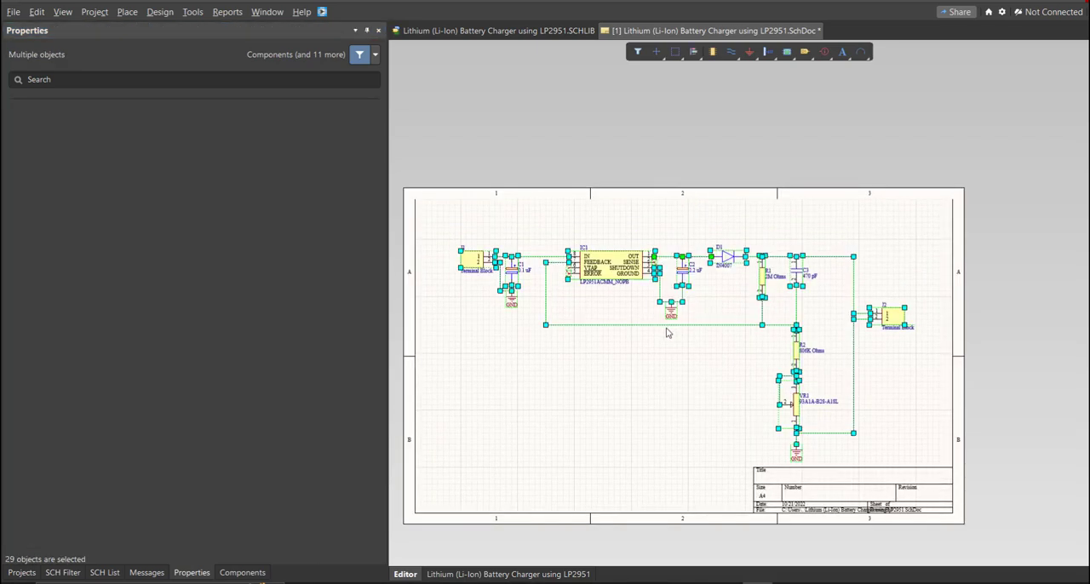
pyautogui.click(654, 367)
pyautogui.keyDown('ctrl'); pyautogui.scroll(1, 661, 366); pyautogui.keyUp('ctrl')
pyautogui.press('f')
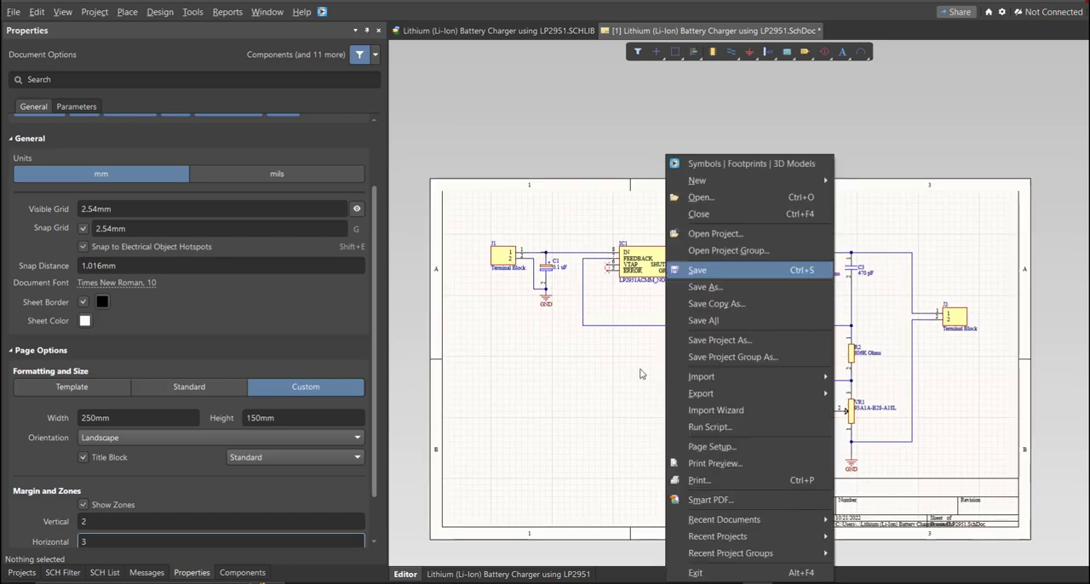
pyautogui.press('s')
# Step: Validate the battery charger PCB project and save the project file
pyautogui.click(21, 572)
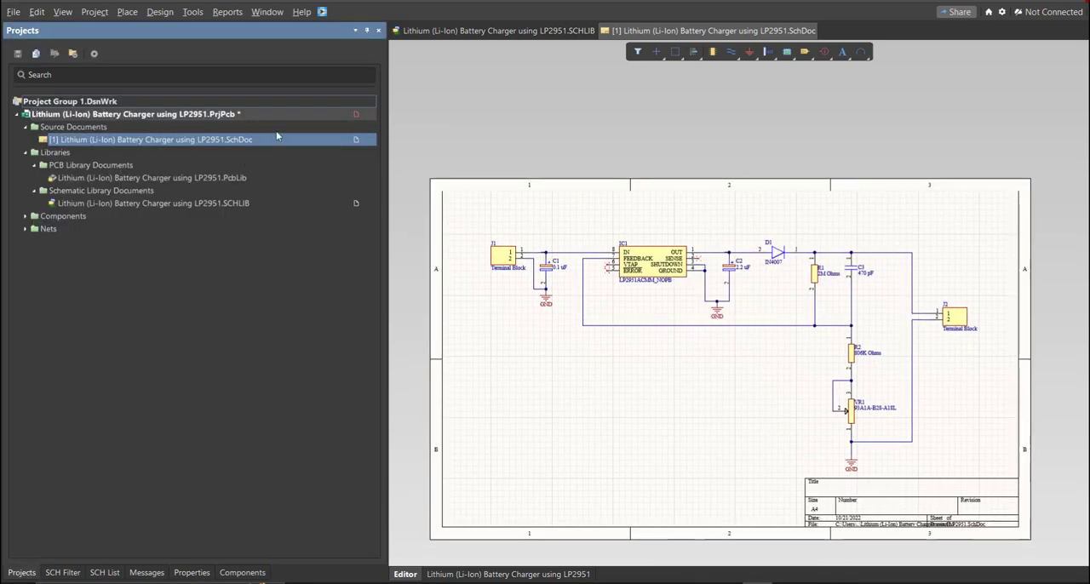
pyautogui.rightClick(294, 114)
pyautogui.click(378, 124)
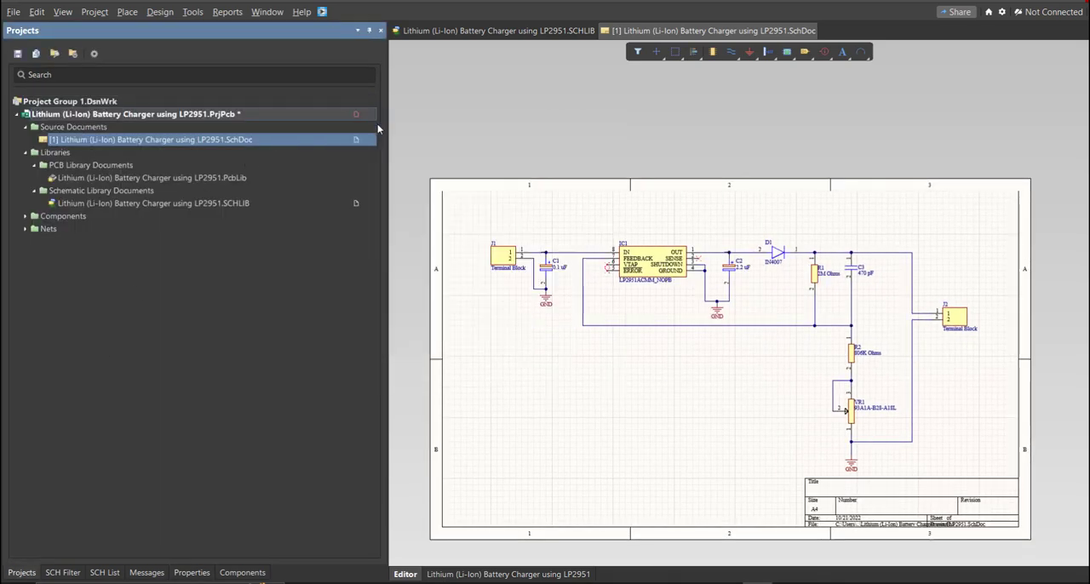
pyautogui.rightClick(322, 116)
pyautogui.click(364, 178)
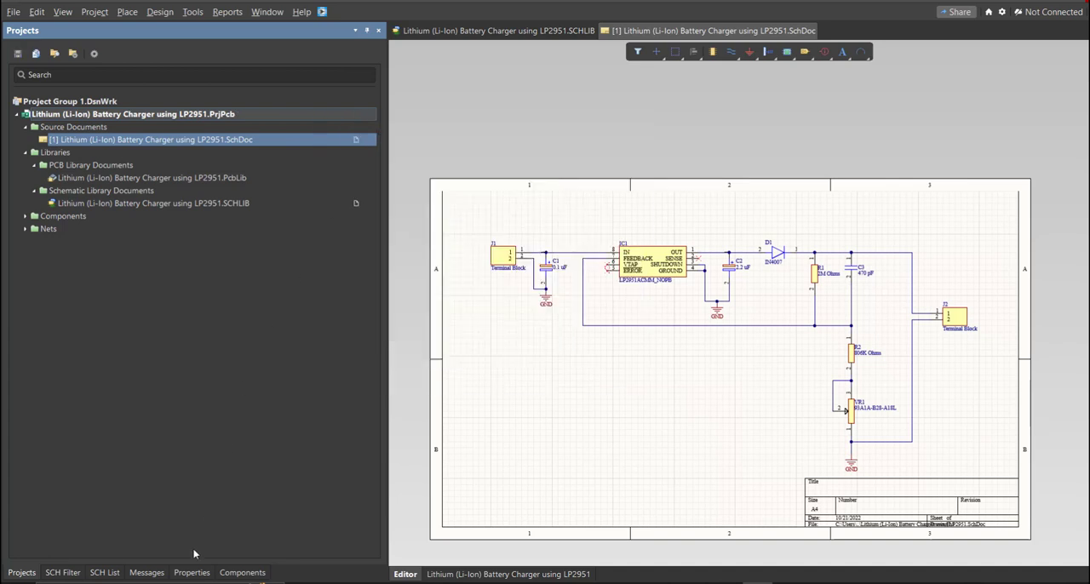
# Step: Check the project's compile messages for errors, widening the message list to read them
pyautogui.click(146, 574)
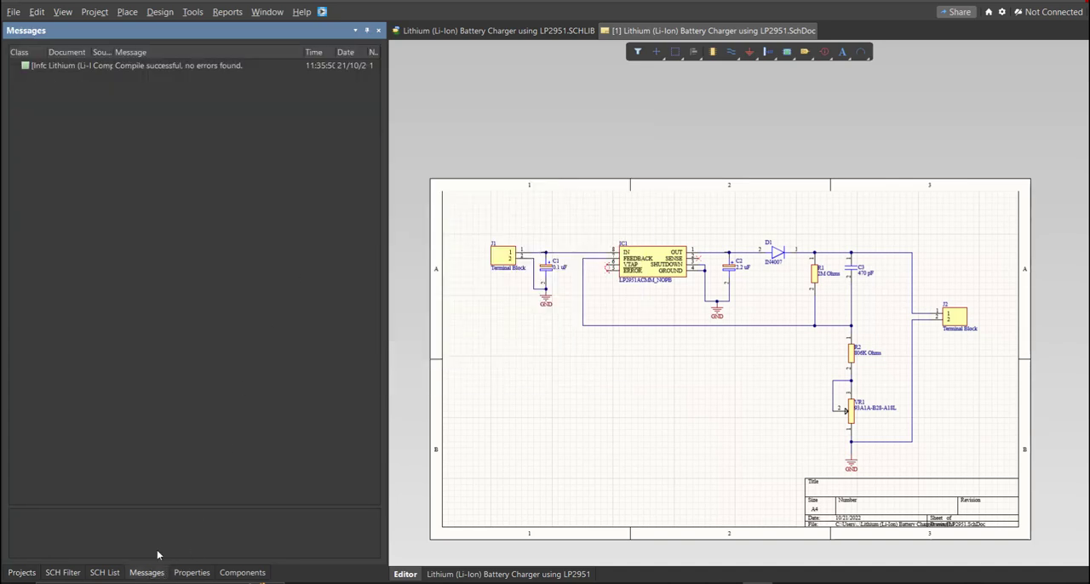
pyautogui.moveTo(387, 119); pyautogui.dragTo(492, 119)
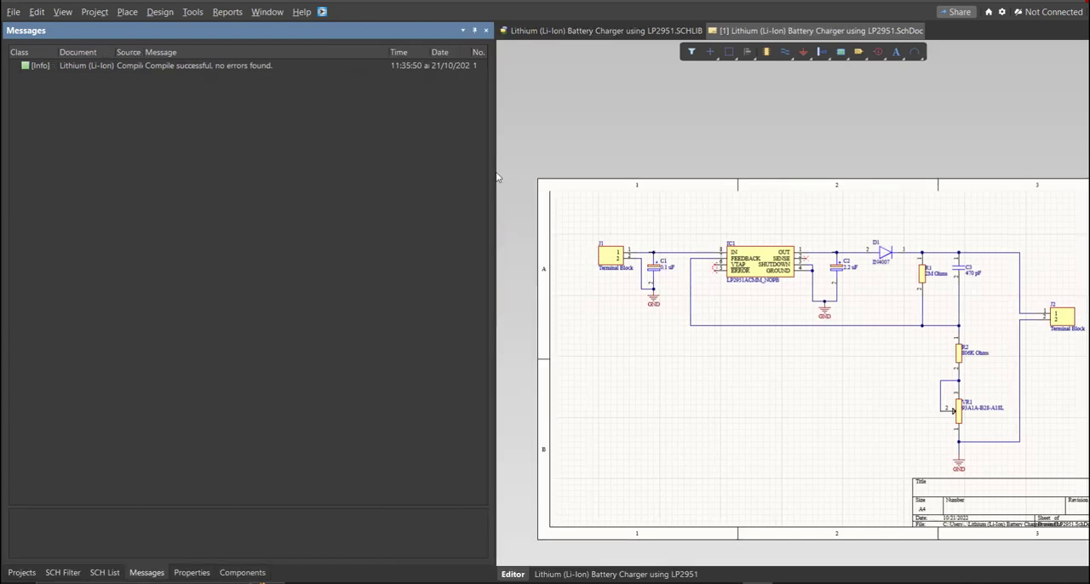
pyautogui.moveTo(498, 177); pyautogui.dragTo(335, 179)
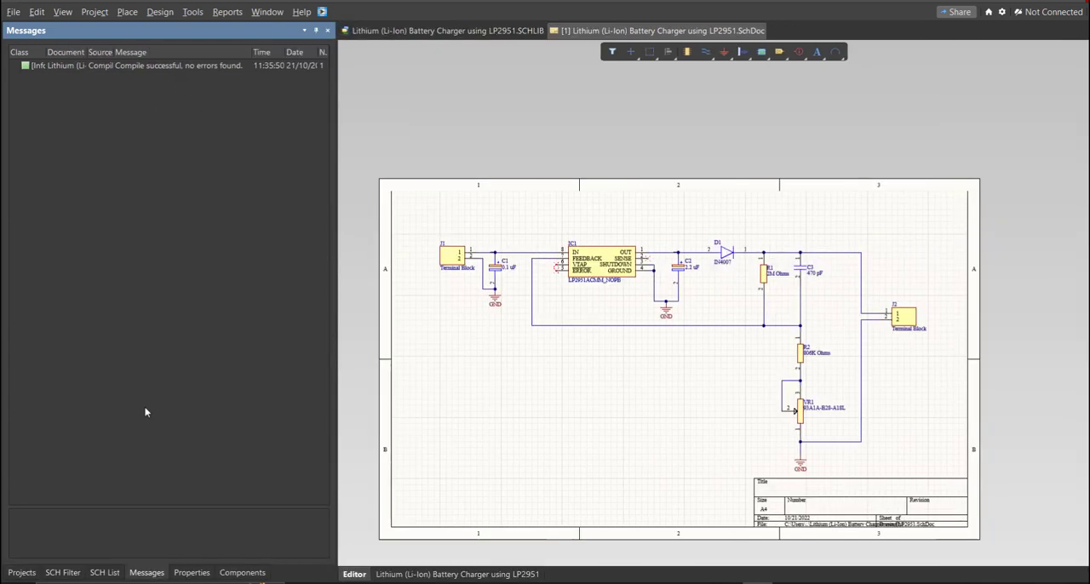
# Step: Add a new PCB document to the battery charger project
pyautogui.click(22, 573)
pyautogui.moveTo(480, 443); pyautogui.dragTo(485, 418, button='right')
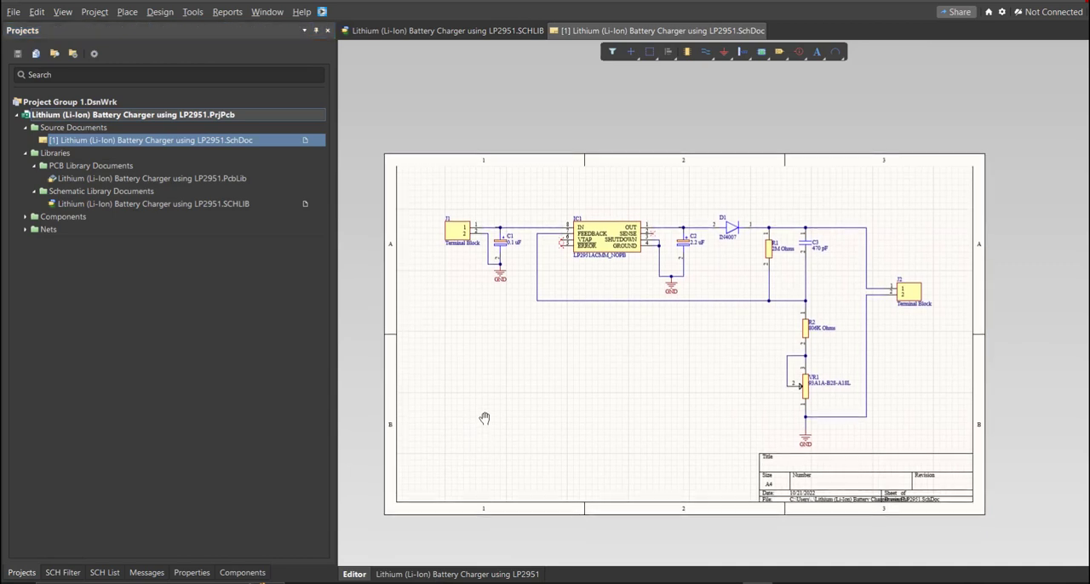
pyautogui.keyDown('ctrl'); pyautogui.scroll(1, 485, 416); pyautogui.keyUp('ctrl')
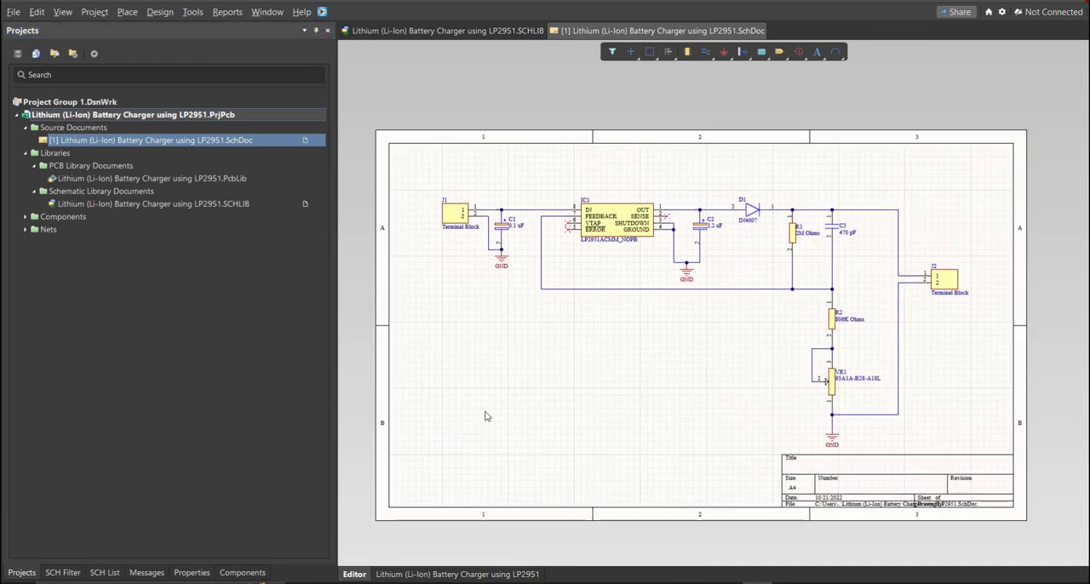
pyautogui.click(13, 12)
pyautogui.moveTo(32, 48)
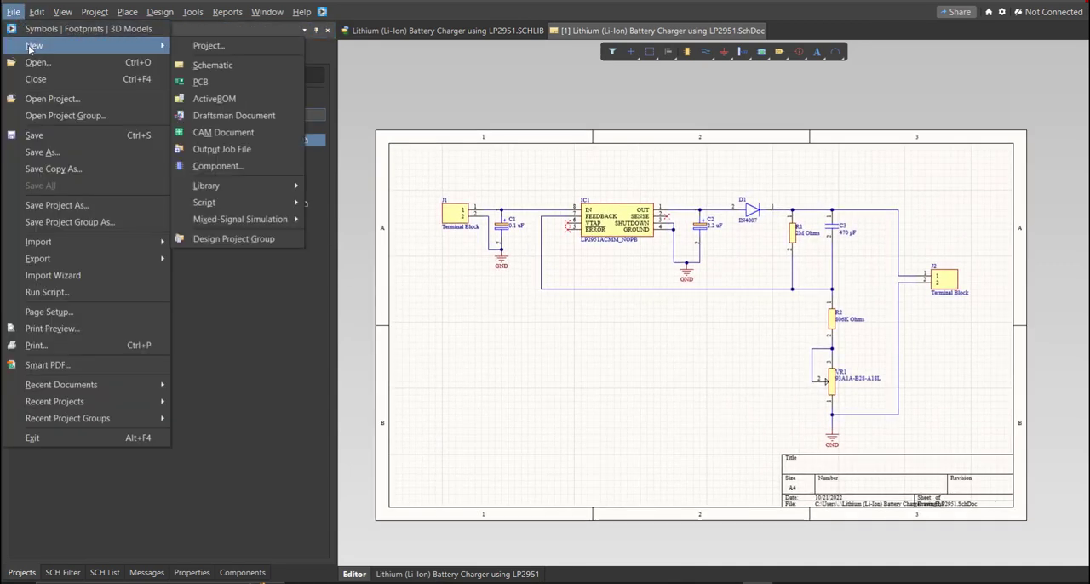
pyautogui.click(217, 86)
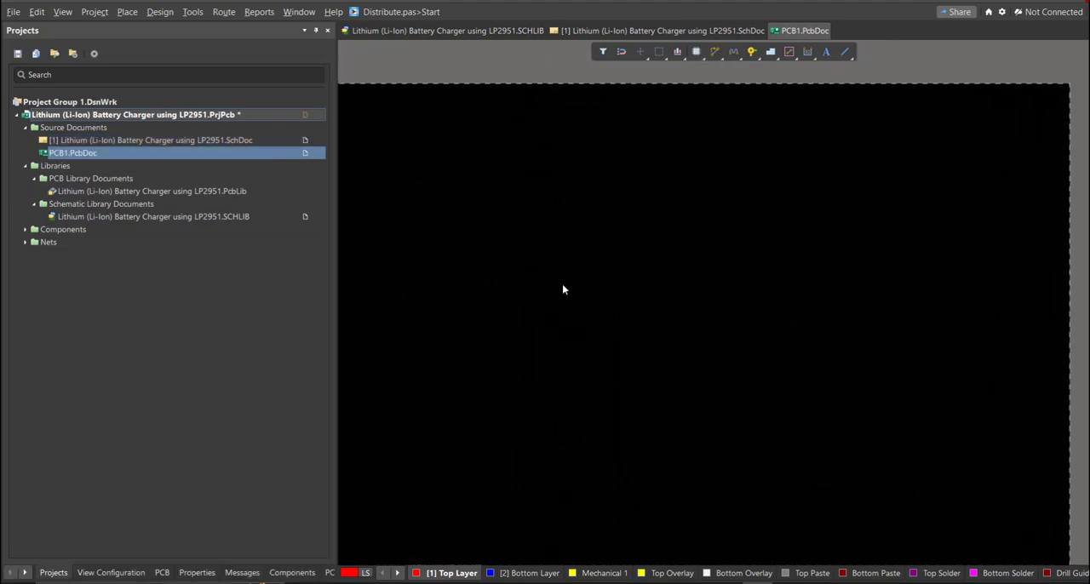
pyautogui.moveTo(562, 284); pyautogui.dragTo(601, 267, button='right')
# Step: Save the new PCB document in the project folder as "Lithium (Li-Ion) Battery Charger using LP2951.PcbDoc"
pyautogui.hotkey('ctrl', 's')
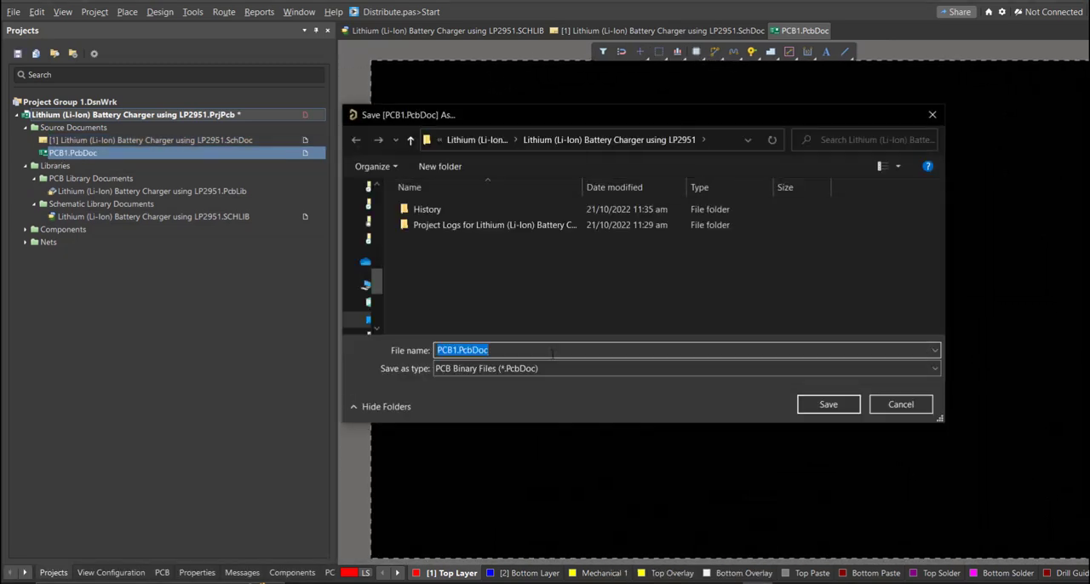
pyautogui.write('L')
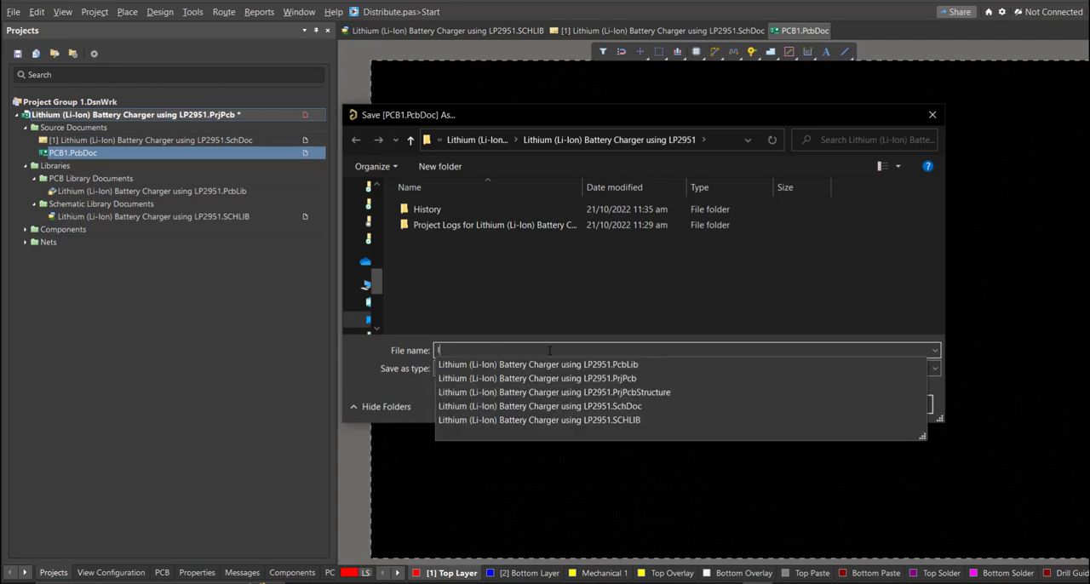
pyautogui.press('Down')
pyautogui.press('BackSpace')
pyautogui.press('BackSpace')
pyautogui.press('BackSpace')
pyautogui.press('BackSpace')
pyautogui.press('BackSpace')
pyautogui.press('BackSpace')
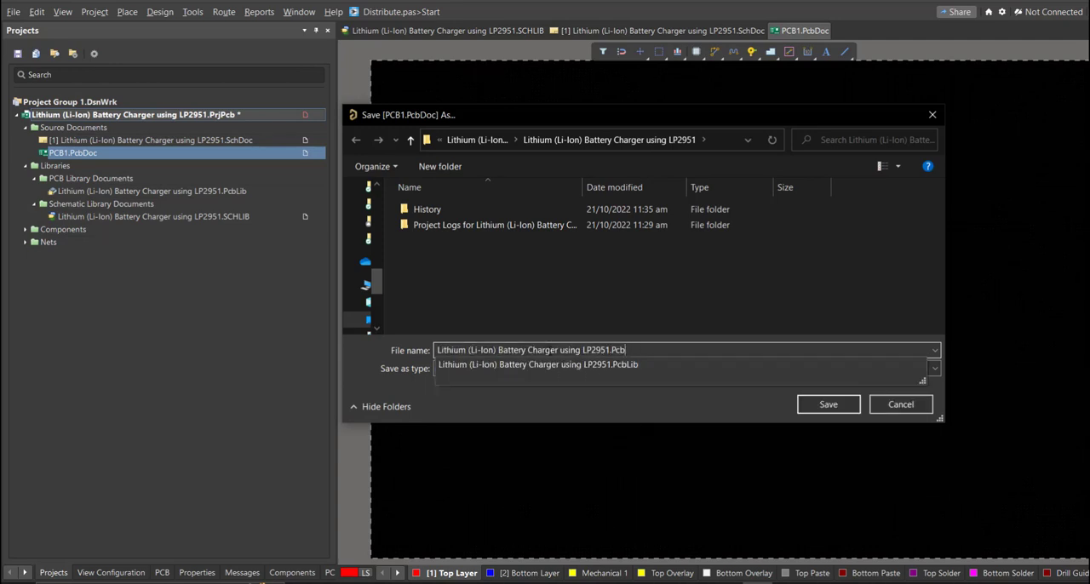
pyautogui.press('Return')
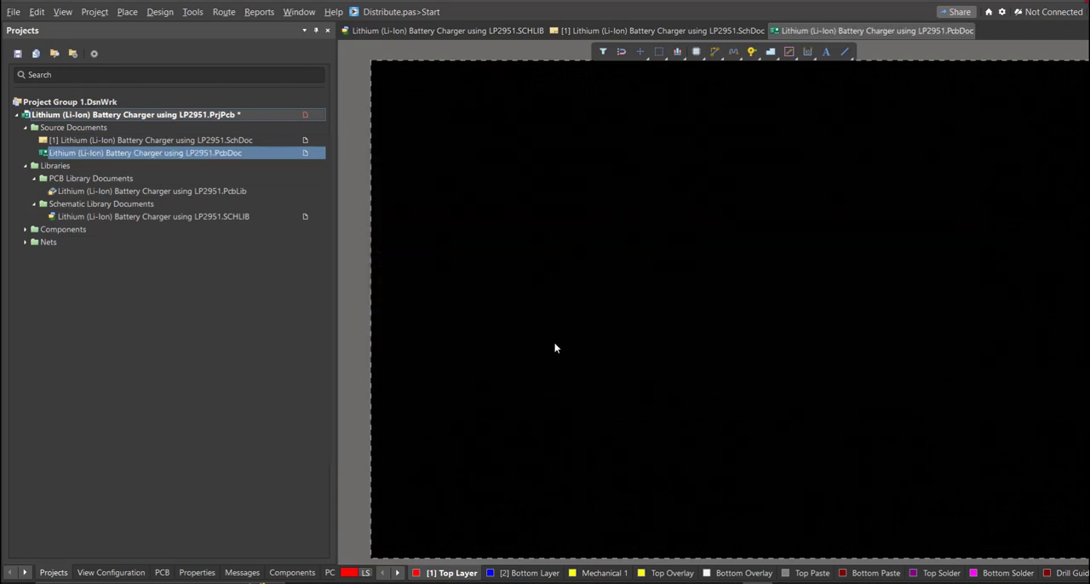
# Step: Start updating the PCB document from the schematic to generate the Engineering Change Order
pyautogui.click(571, 31)
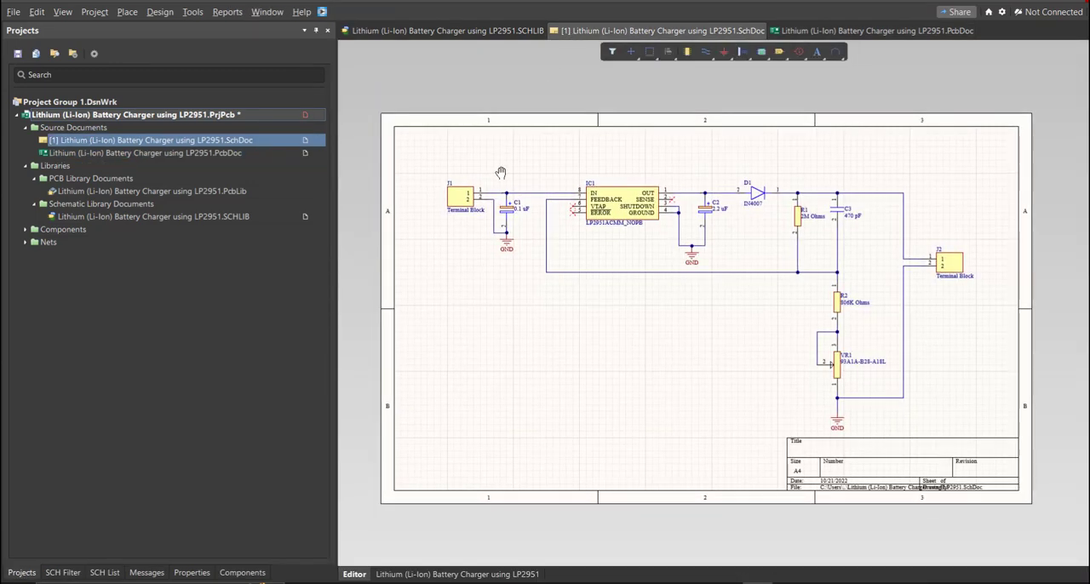
pyautogui.click(161, 13)
pyautogui.click(173, 30)
pyautogui.scroll(-1, 445, 306)
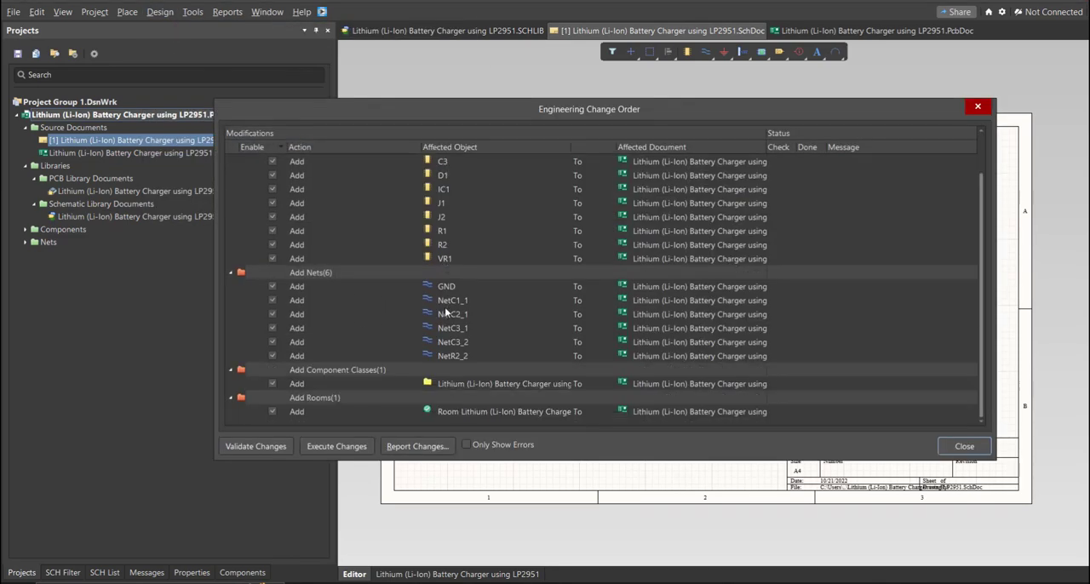
pyautogui.scroll(1, 426, 298)
pyautogui.moveTo(589, 121); pyautogui.dragTo(582, 154)
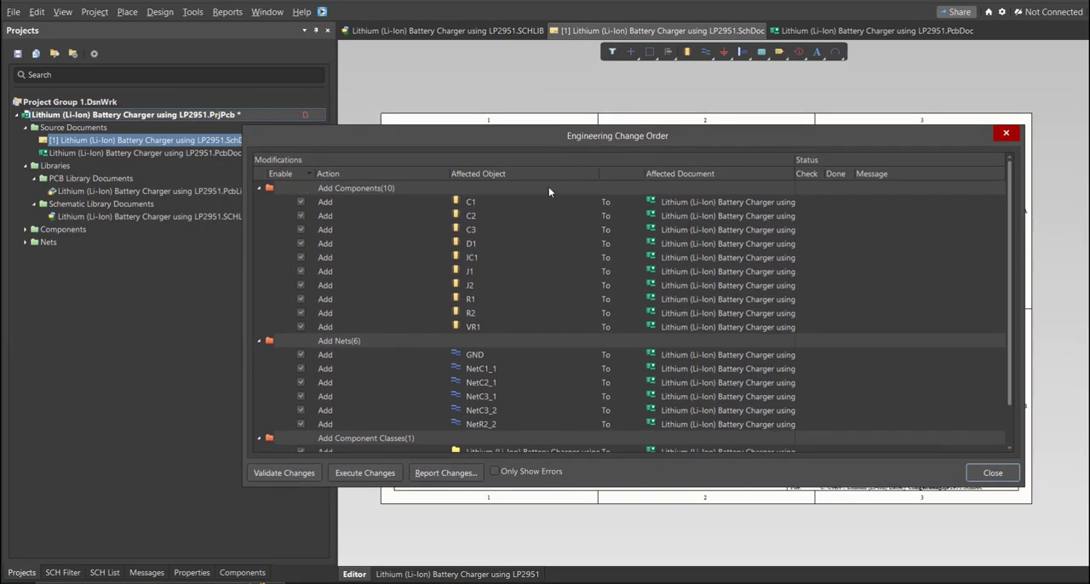
# Step: Review the components, nets and component class in the Engineering Change Order, and validate its changes
pyautogui.click(531, 217)
pyautogui.click(532, 396)
pyautogui.scroll(-1, 559, 344)
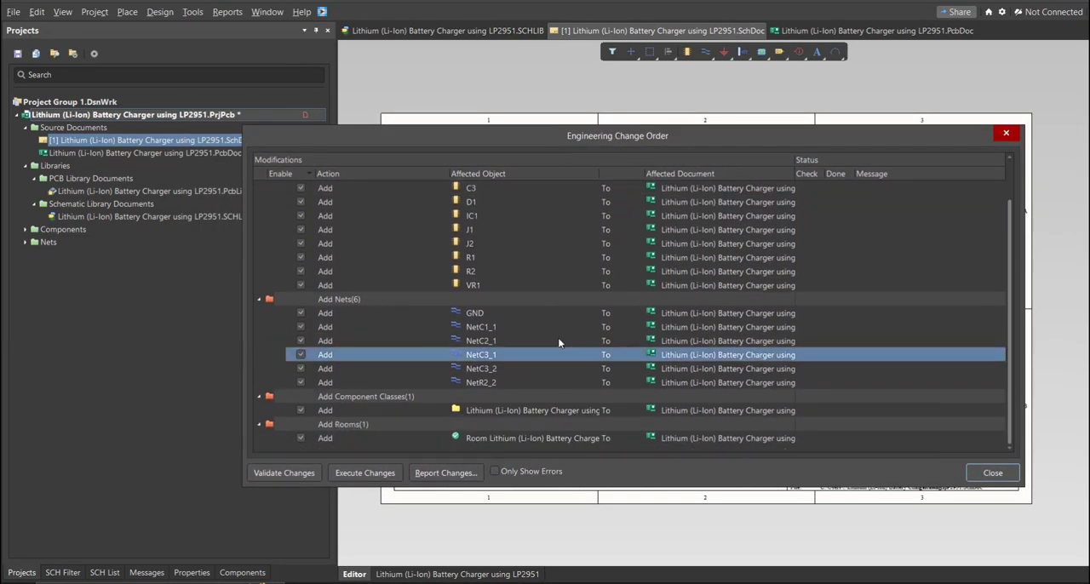
pyautogui.click(535, 410)
pyautogui.scroll(1, 655, 356)
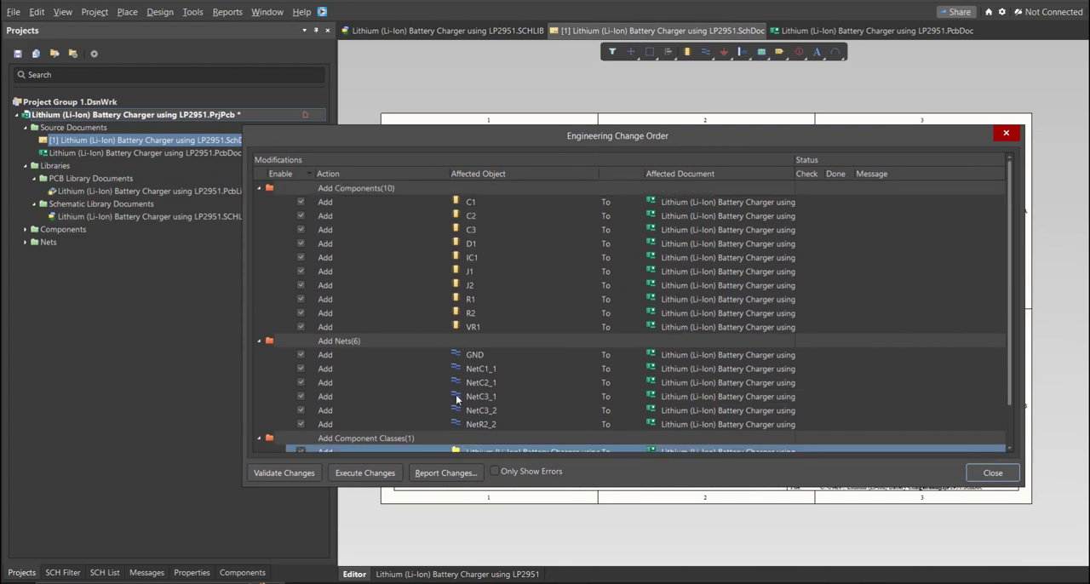
pyautogui.click(286, 474)
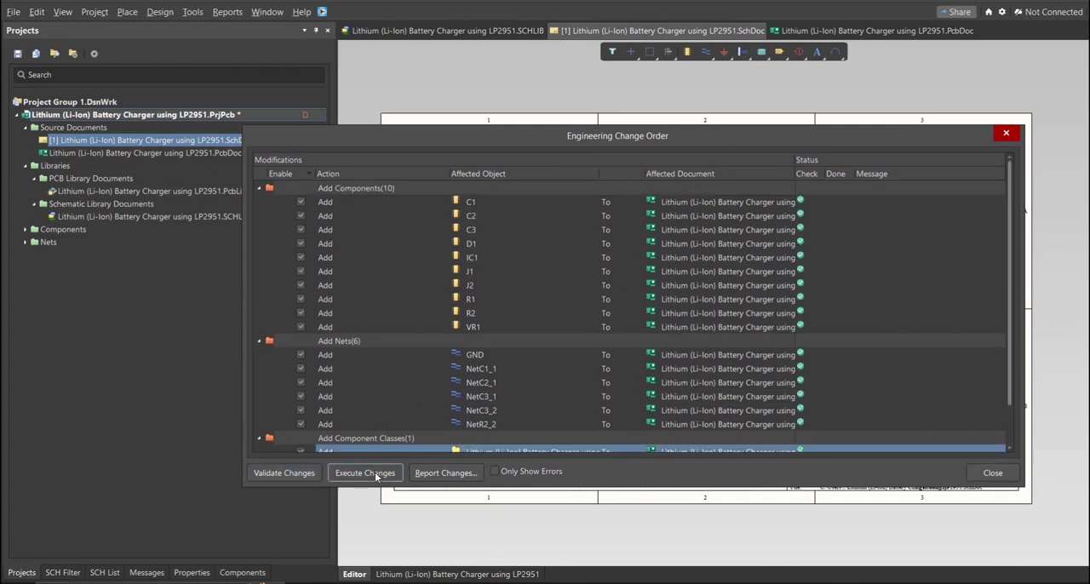
# Step: Execute the Engineering Change Order to add the components, nets, component class and room to the PCB document
pyautogui.click(376, 474)
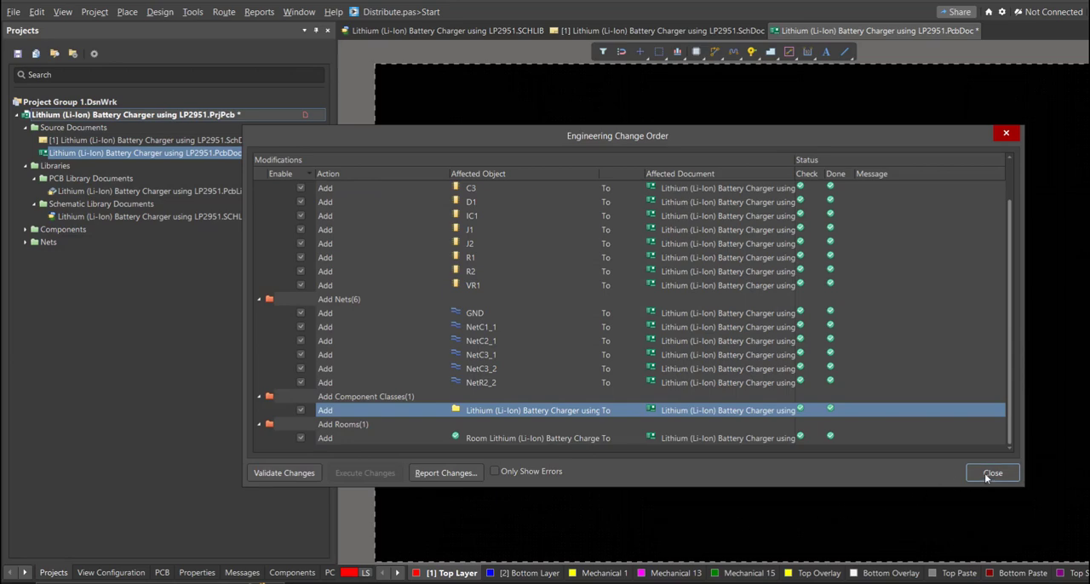
pyautogui.click(992, 473)
pyautogui.keyDown('ctrl'); pyautogui.scroll(-4, 761, 385); pyautogui.keyUp('ctrl')
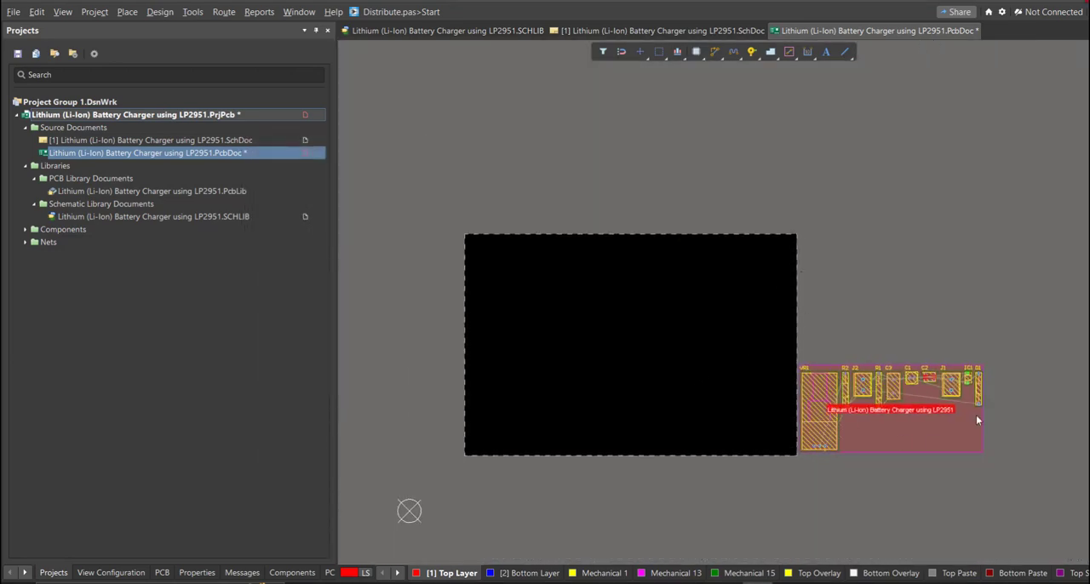
# Step: Restrict the selection filter to components and place VR1, J2 and J1 along the lower edge of the board
pyautogui.click(603, 53)
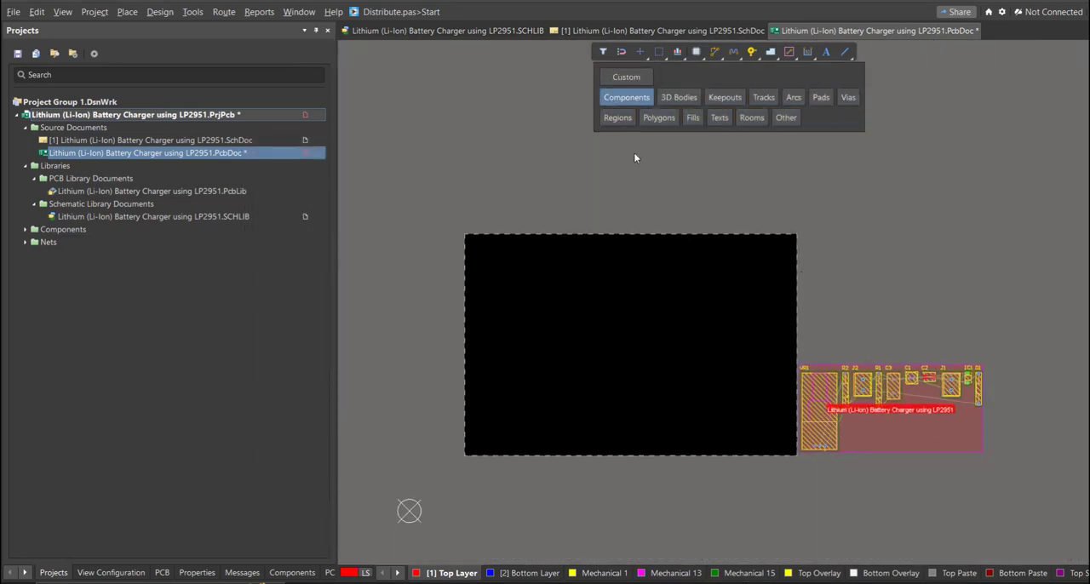
pyautogui.moveTo(826, 409); pyautogui.dragTo(543, 432)
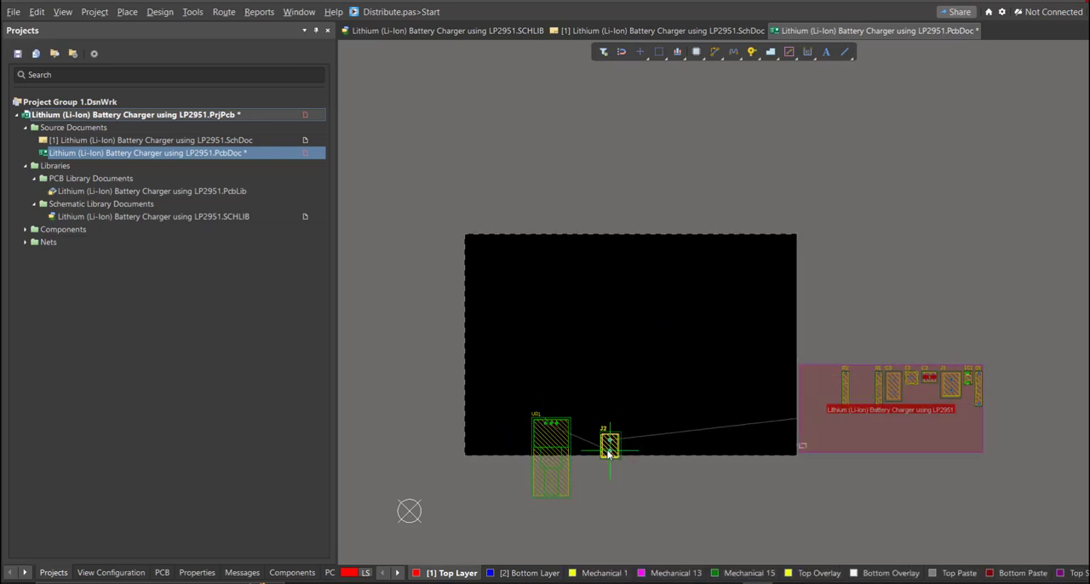
pyautogui.moveTo(609, 454); pyautogui.dragTo(602, 455)
pyautogui.moveTo(950, 386); pyautogui.dragTo(494, 440)
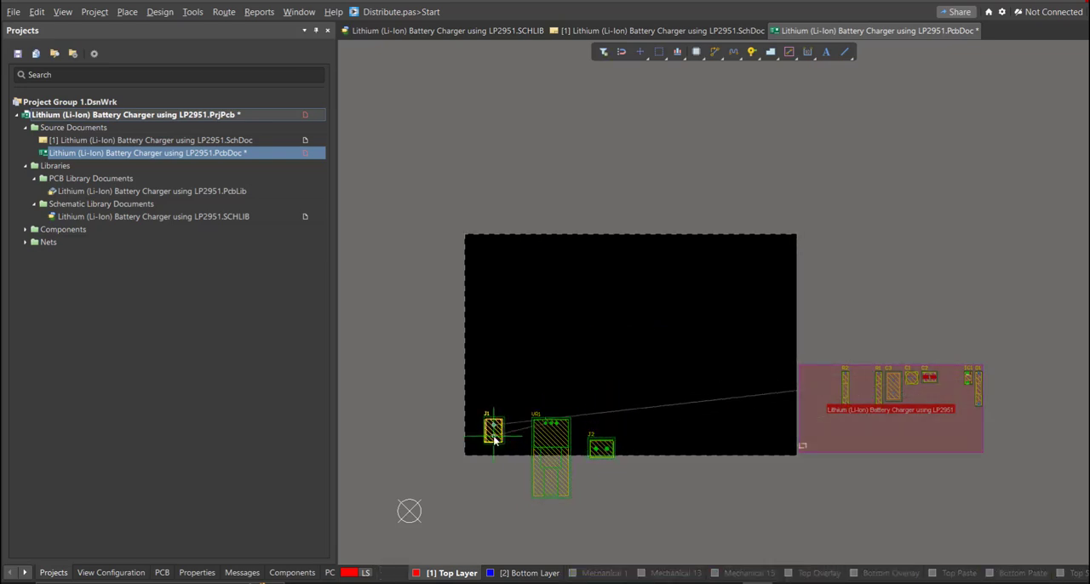
# Step: Arrange C3, C1, C2, IC1, D1, R1 and R2 on the board above the connectors and VR1
pyautogui.click(535, 368)
pyautogui.moveTo(623, 345); pyautogui.dragTo(519, 358)
pyautogui.moveTo(929, 377); pyautogui.dragTo(499, 409)
pyautogui.keyDown('ctrl'); pyautogui.scroll(2, 592, 388); pyautogui.keyUp('ctrl')
pyautogui.keyDown('ctrl'); pyautogui.scroll(2, 557, 415); pyautogui.keyUp('ctrl')
pyautogui.moveTo(557, 415); pyautogui.dragTo(638, 375, button='right')
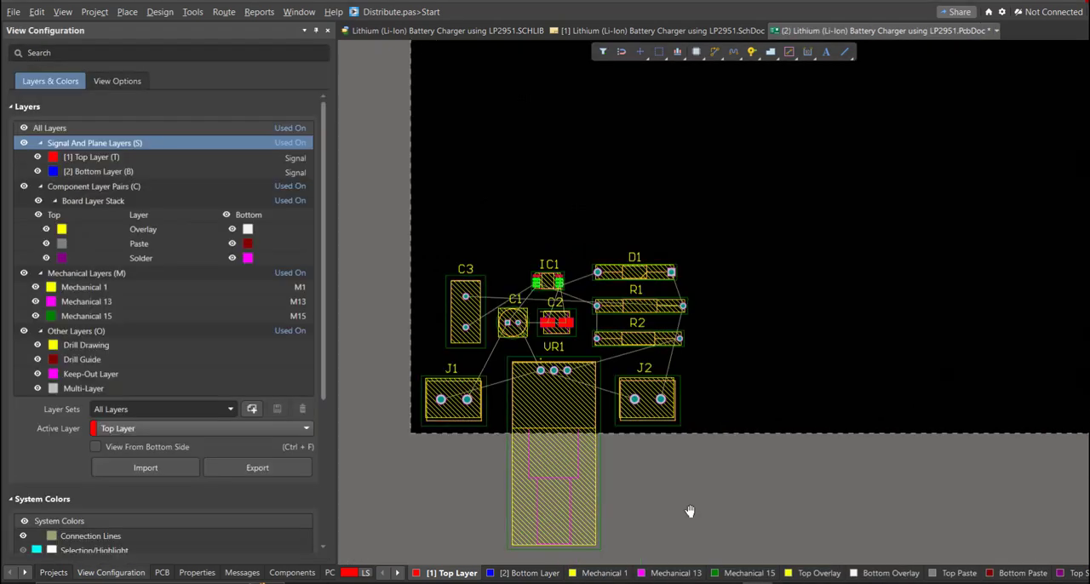
pyautogui.keyDown('ctrl'); pyautogui.scroll(-1, 691, 511); pyautogui.keyUp('ctrl')
pyautogui.moveTo(690, 511); pyautogui.dragTo(643, 500, button='right')
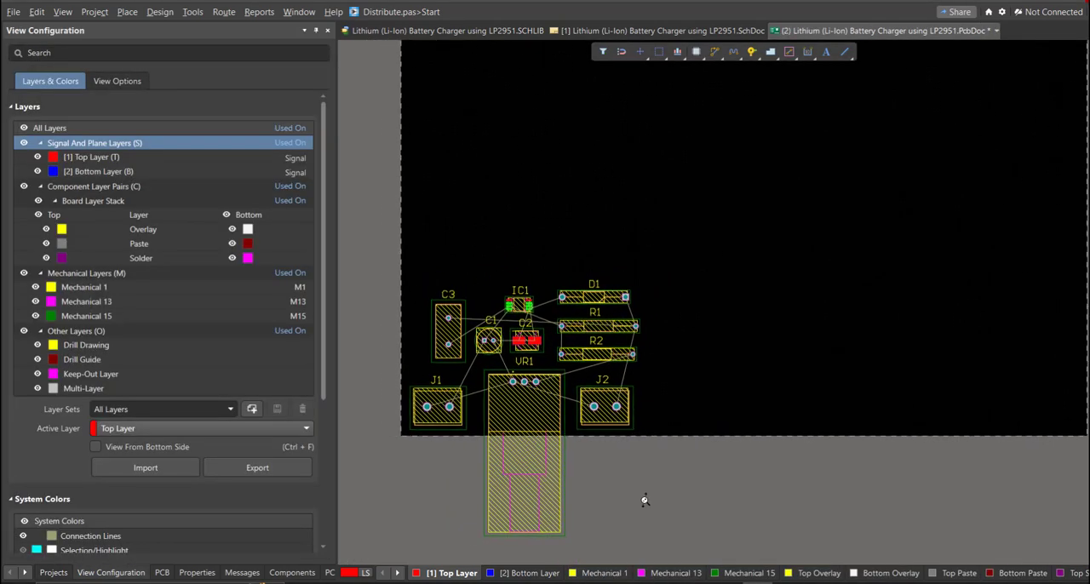
pyautogui.moveTo(511, 381)
pyautogui.mouseDown(button='right')
pyautogui.moveTo(493, 369)
pyautogui.moveTo(501, 379)
pyautogui.mouseUp(button='right')
pyautogui.keyDown('ctrl'); pyautogui.scroll(-4, 492, 369); pyautogui.keyUp('ctrl')
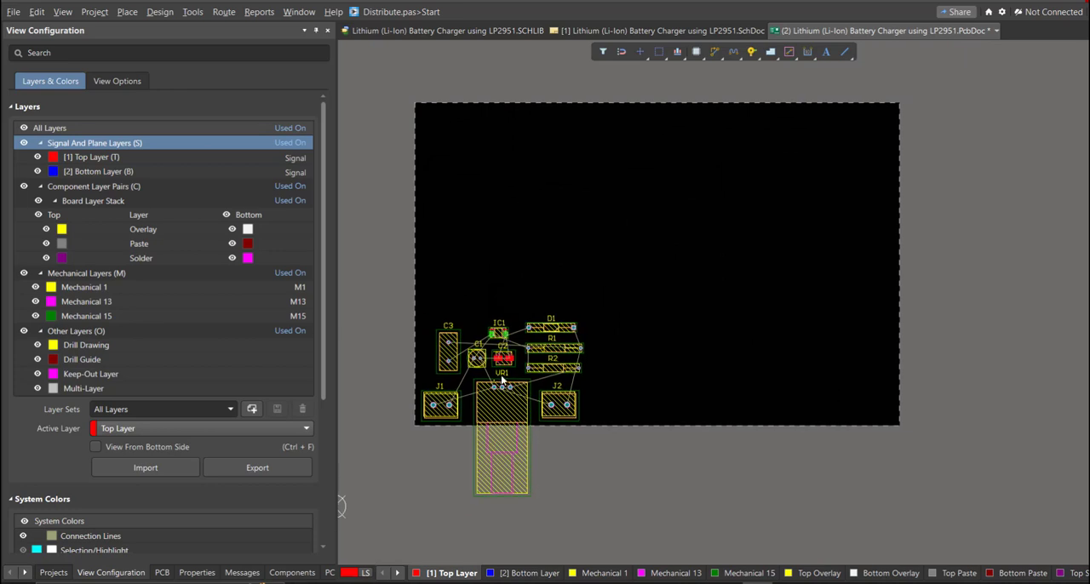
# Step: Edit the board shape in board planning mode to fit closely around the placed components, and return to 2D layout mode
pyautogui.press('1')
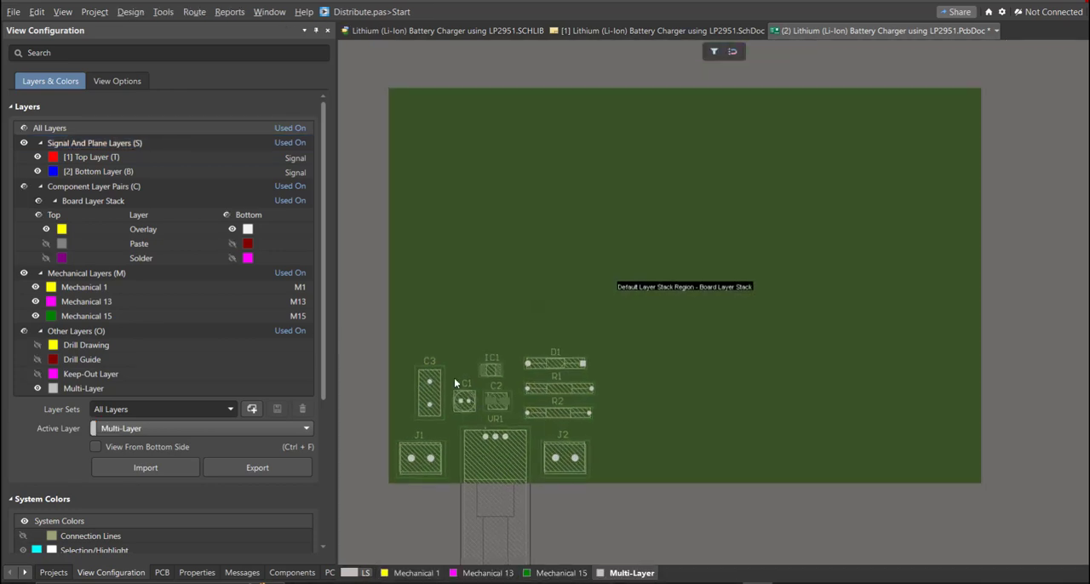
pyautogui.click(131, 12)
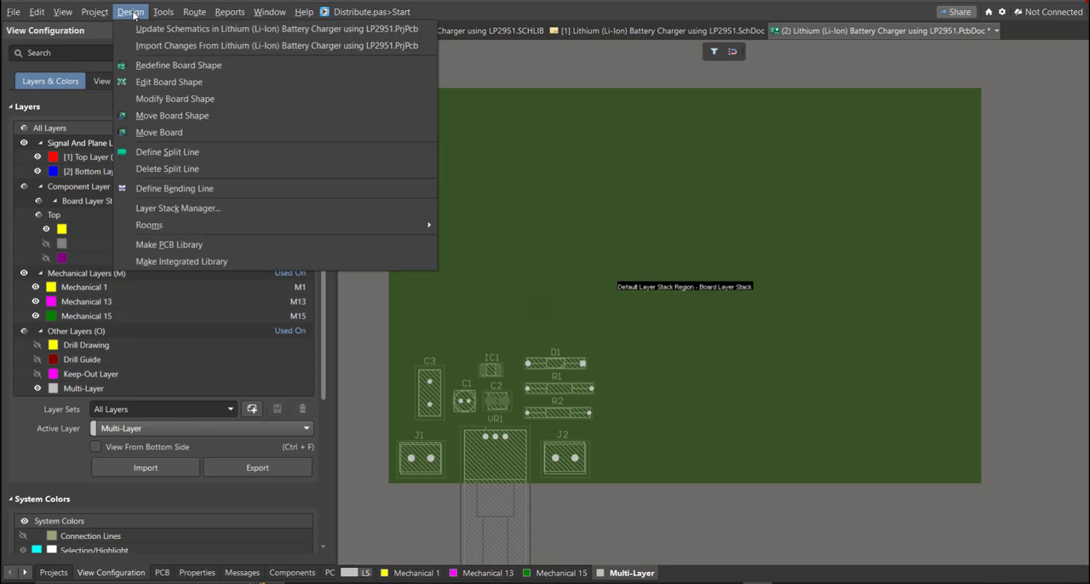
pyautogui.click(180, 83)
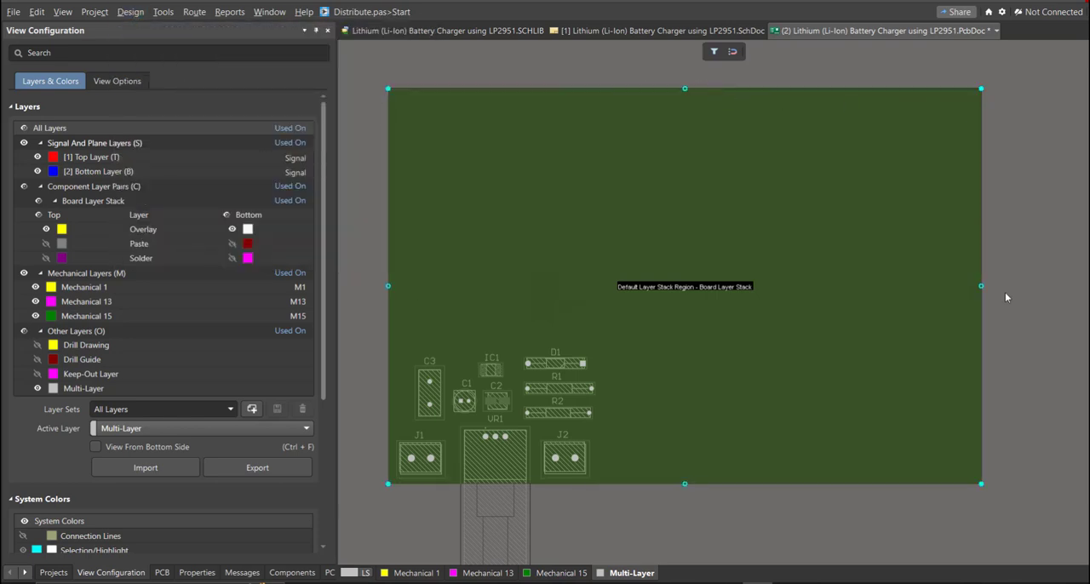
pyautogui.moveTo(981, 286); pyautogui.dragTo(597, 317)
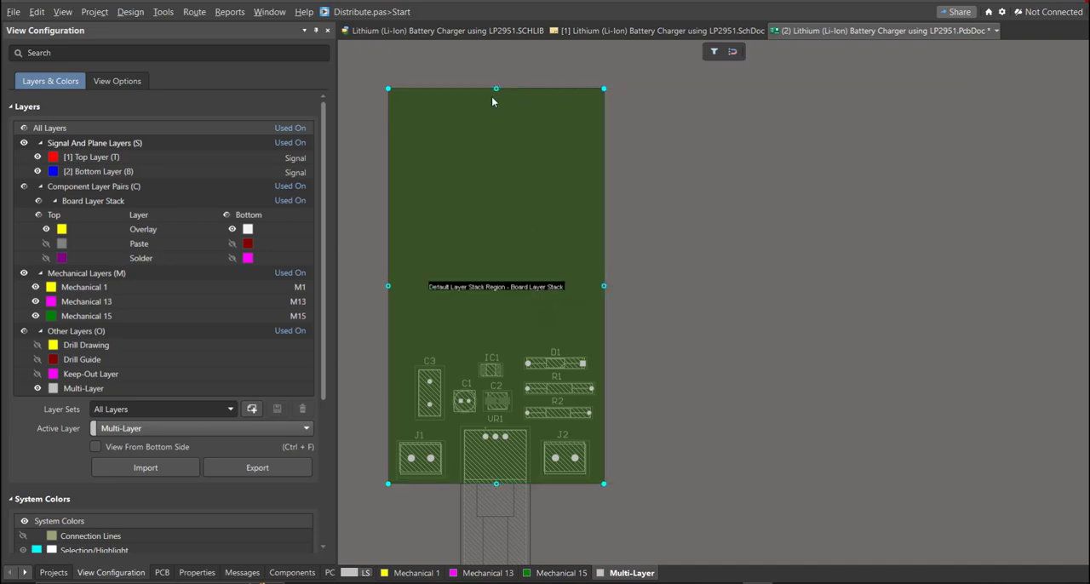
pyautogui.keyDown('ctrl'); pyautogui.scroll(2, 504, 324); pyautogui.keyUp('ctrl')
pyautogui.moveTo(498, 131); pyautogui.dragTo(508, 345)
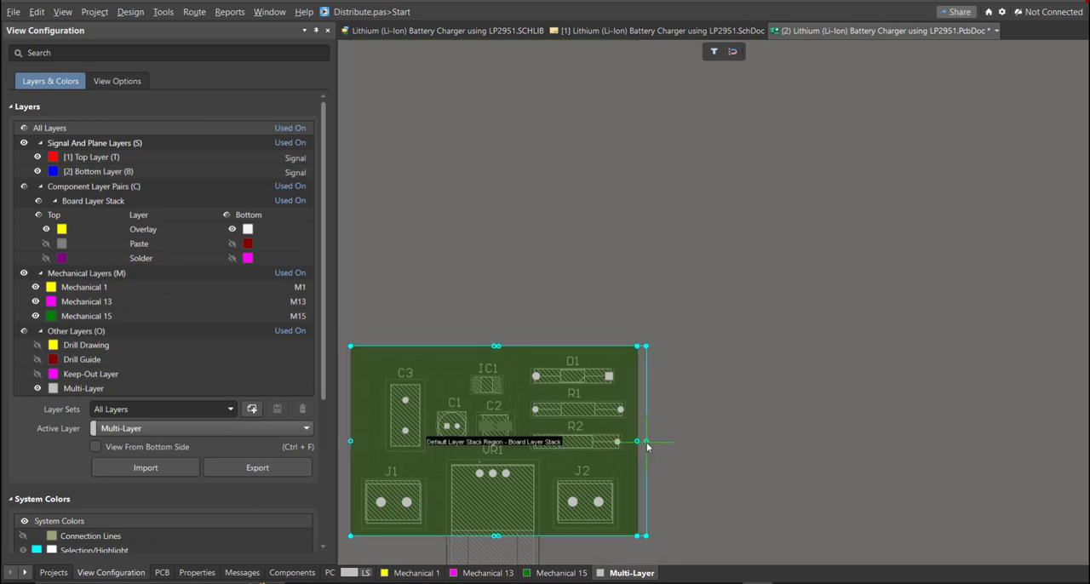
pyautogui.keyDown('ctrl'); pyautogui.scroll(3, 647, 426); pyautogui.keyUp('ctrl')
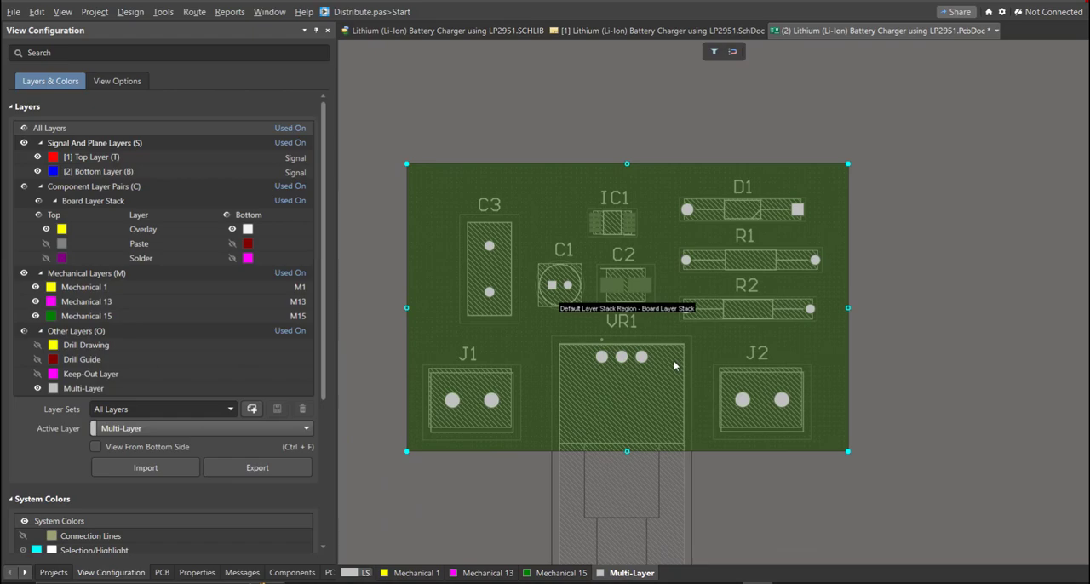
pyautogui.press('2')
# Step: Route NetC3_1 interactively on the Top Layer from C3's upper pad around the lower board edge to R1's right pad
pyautogui.keyDown('ctrl'); pyautogui.scroll(3, 665, 375); pyautogui.keyUp('ctrl')
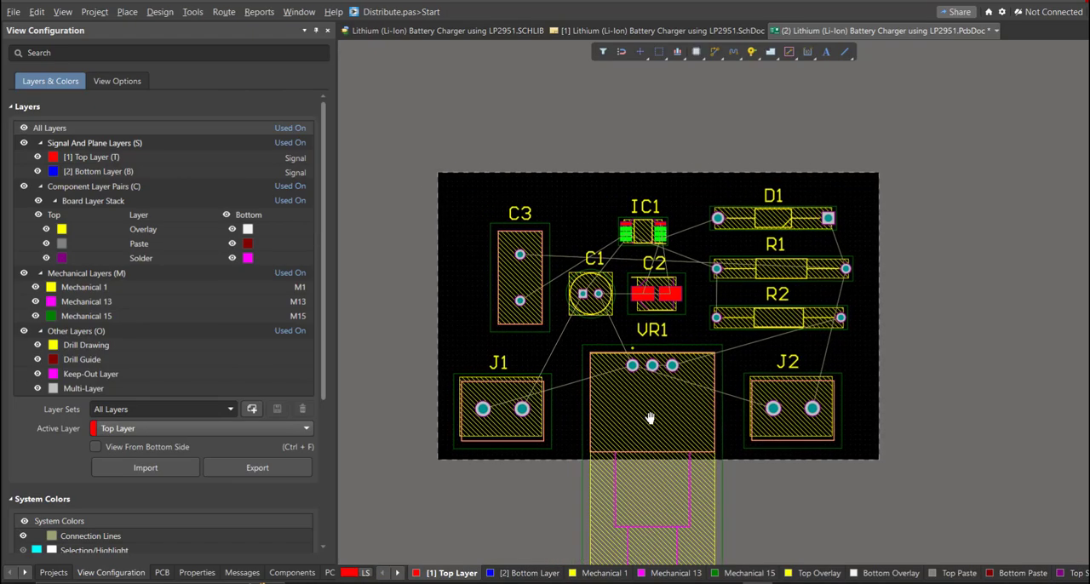
pyautogui.moveTo(658, 419); pyautogui.dragTo(597, 425, button='right')
pyautogui.keyDown('ctrl'); pyautogui.scroll(-2, 601, 426); pyautogui.keyUp('ctrl')
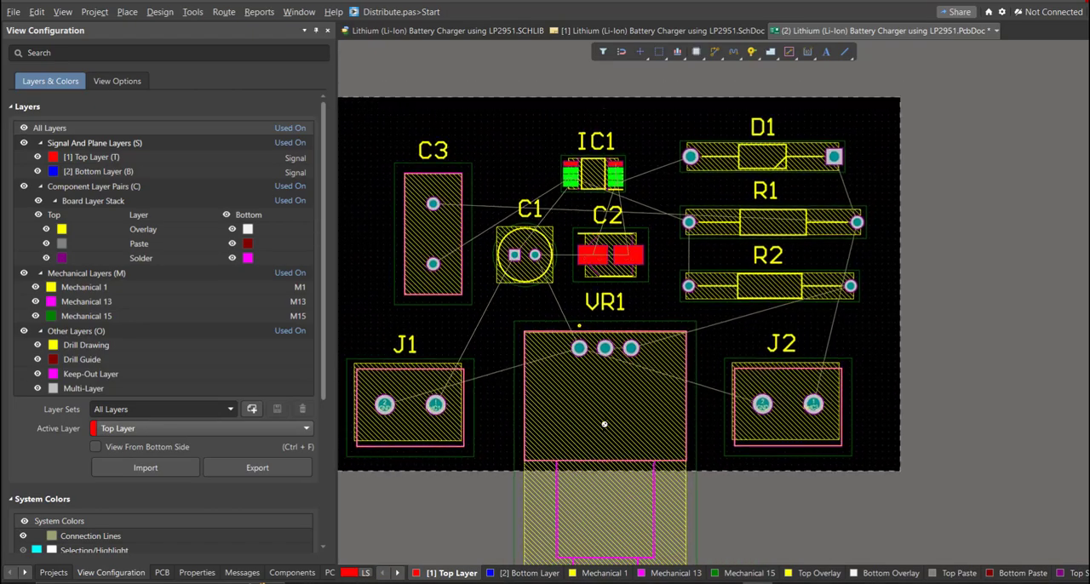
pyautogui.moveTo(716, 386); pyautogui.dragTo(783, 395, button='right')
pyautogui.keyDown('ctrl'); pyautogui.scroll(1, 784, 392); pyautogui.keyUp('ctrl')
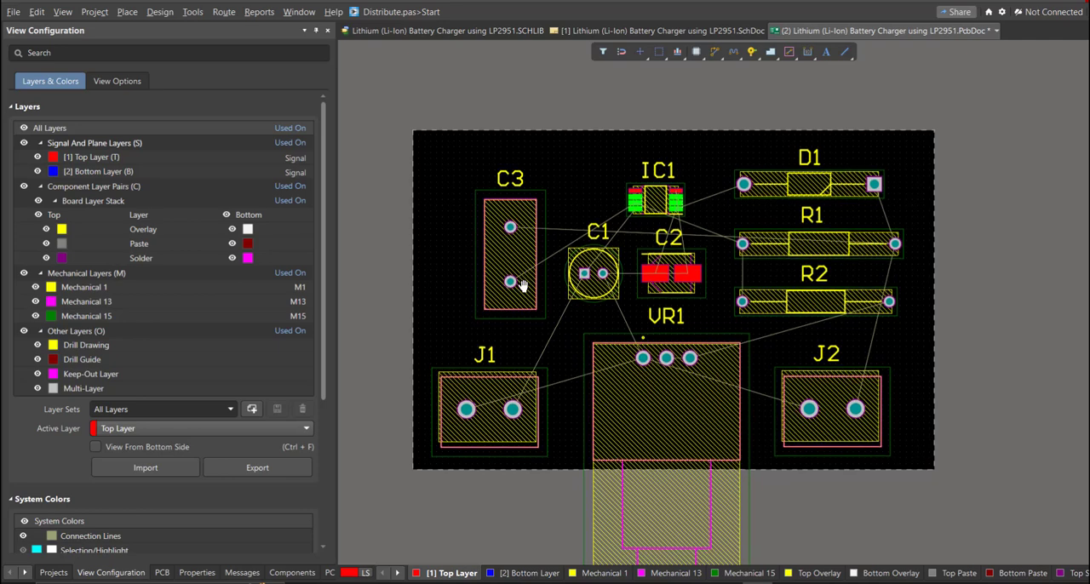
pyautogui.moveTo(526, 292); pyautogui.dragTo(530, 298, button='right')
pyautogui.click(224, 12)
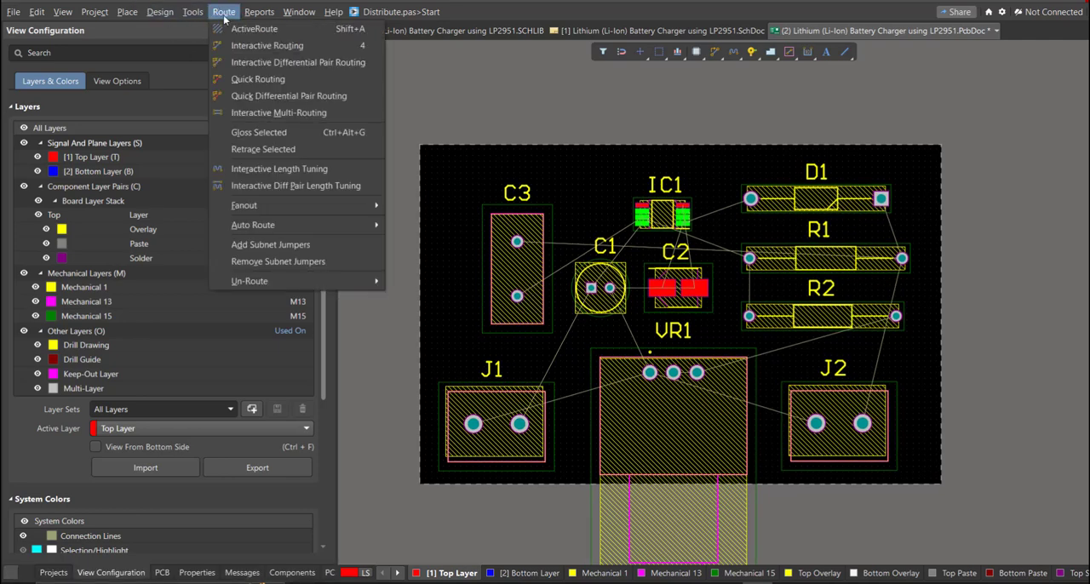
pyautogui.click(247, 31)
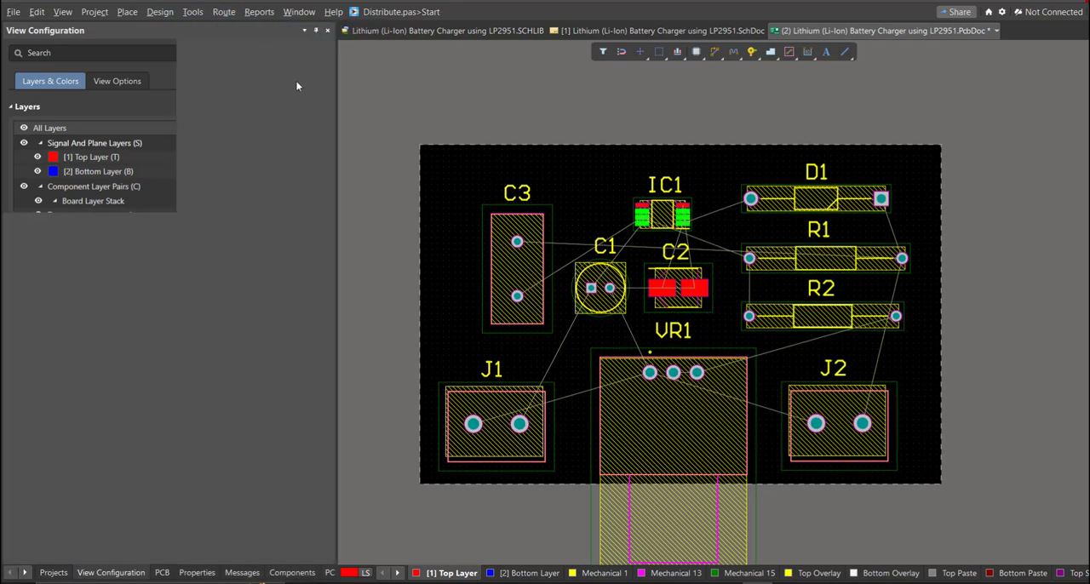
pyautogui.click(223, 12)
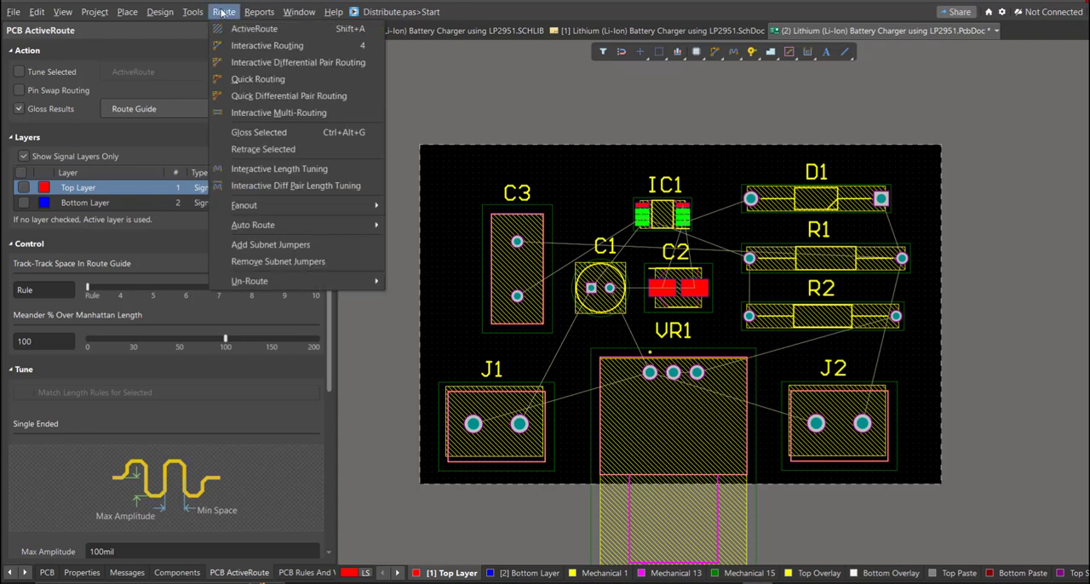
pyautogui.click(268, 51)
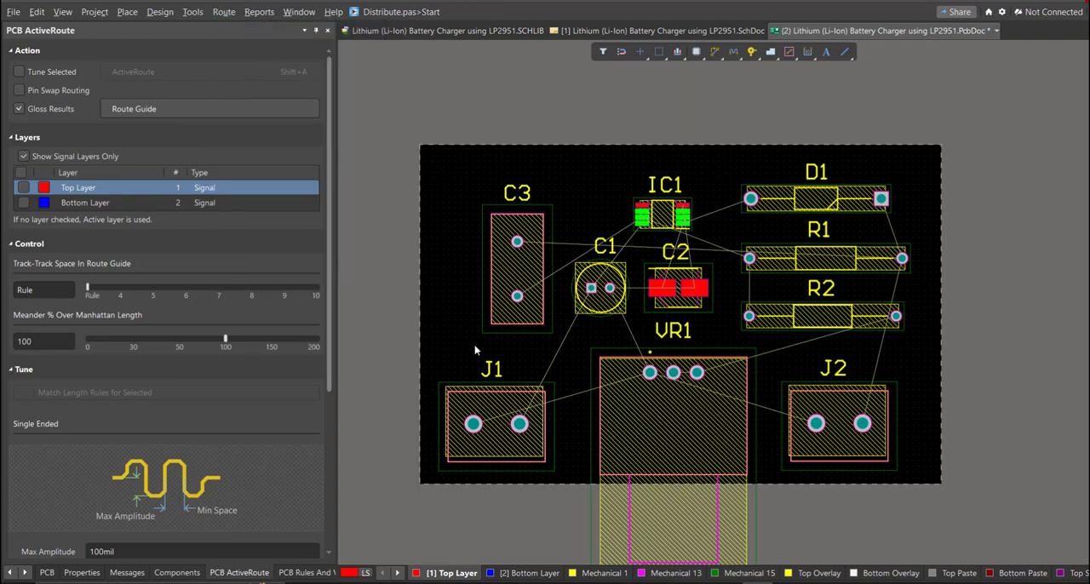
pyautogui.keyDown('ctrl'); pyautogui.scroll(1, 475, 350); pyautogui.keyUp('ctrl')
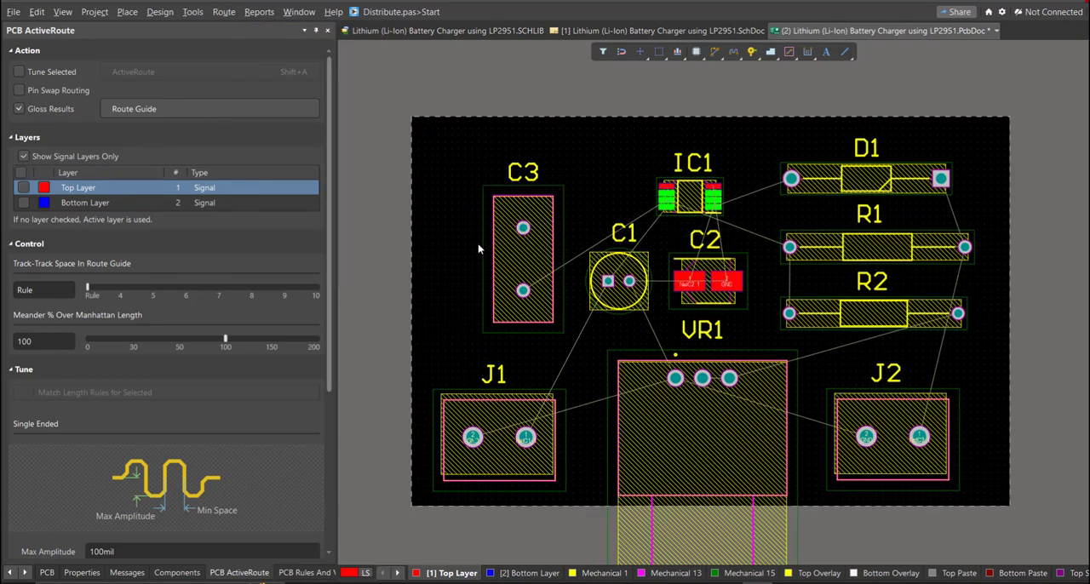
pyautogui.click(523, 227)
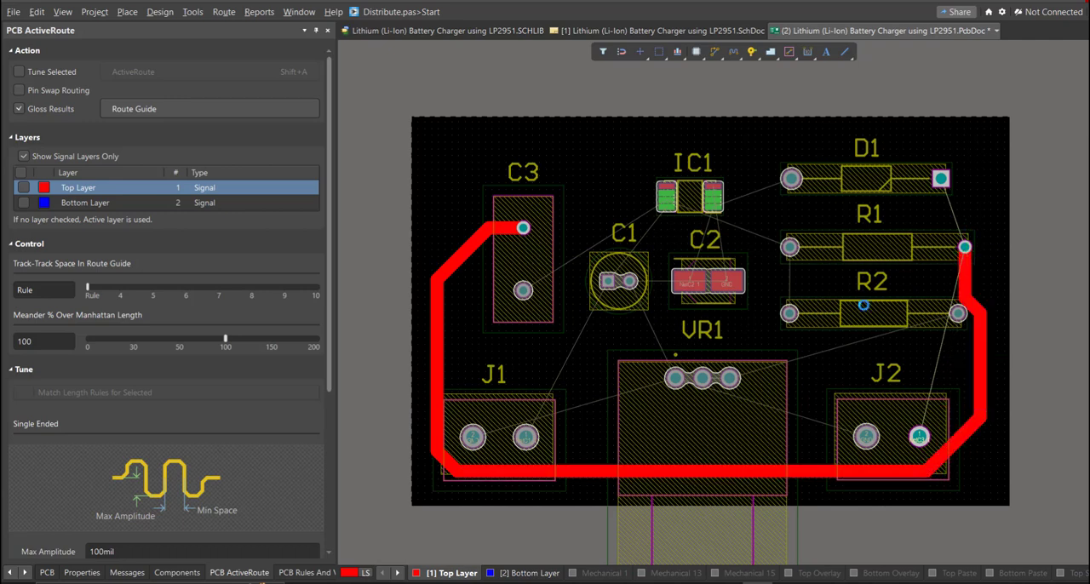
# Step: Switch off the All setting in the selection filter and route GND from J1 pad 2 to J2 pad 2
pyautogui.click(605, 53)
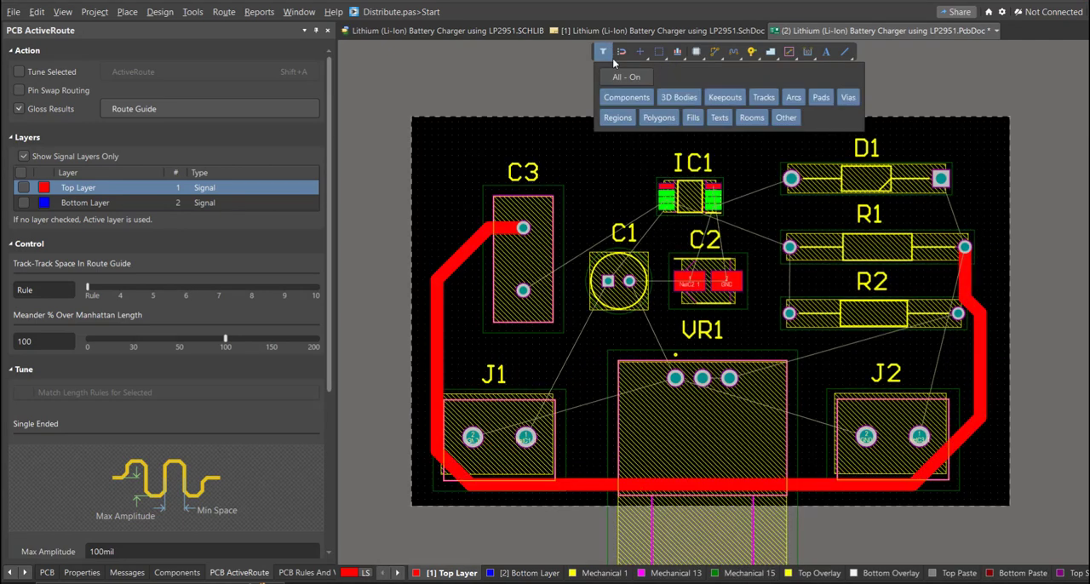
pyautogui.click(624, 77)
pyautogui.moveTo(571, 366); pyautogui.dragTo(568, 337, button='right')
pyautogui.hotkey('ctrl', 'w')
pyautogui.click(469, 409)
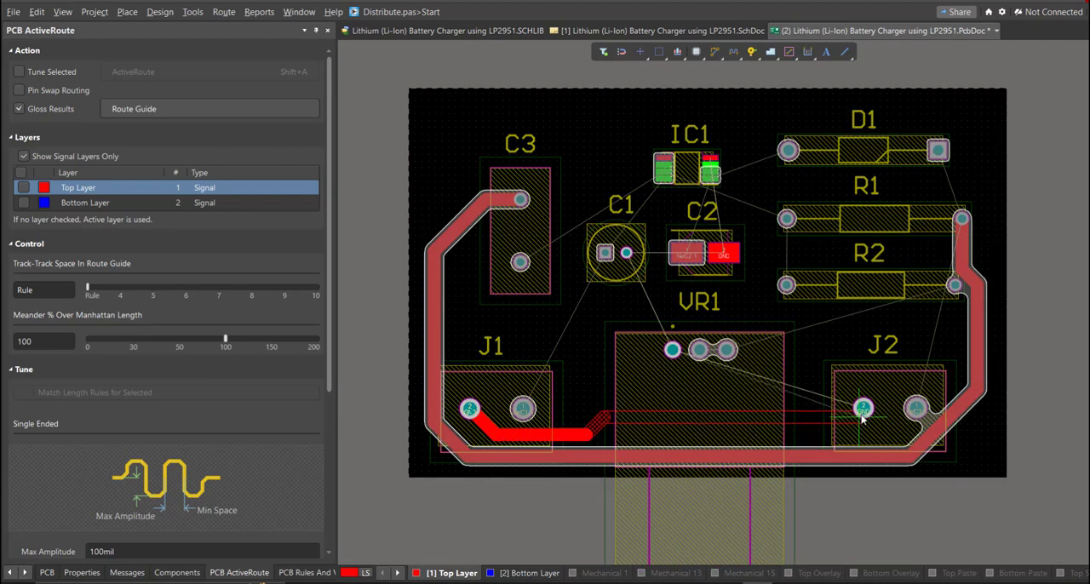
pyautogui.click(864, 411)
pyautogui.moveTo(861, 410); pyautogui.dragTo(847, 446, button='right')
# Step: Route NetC1_1 from J1 pad 1 through C1 pad 1 to IC1 pin 8
pyautogui.click(506, 443)
pyautogui.click(589, 287)
pyautogui.click(589, 288)
pyautogui.keyDown('ctrl'); pyautogui.scroll(2, 633, 215); pyautogui.keyUp('ctrl')
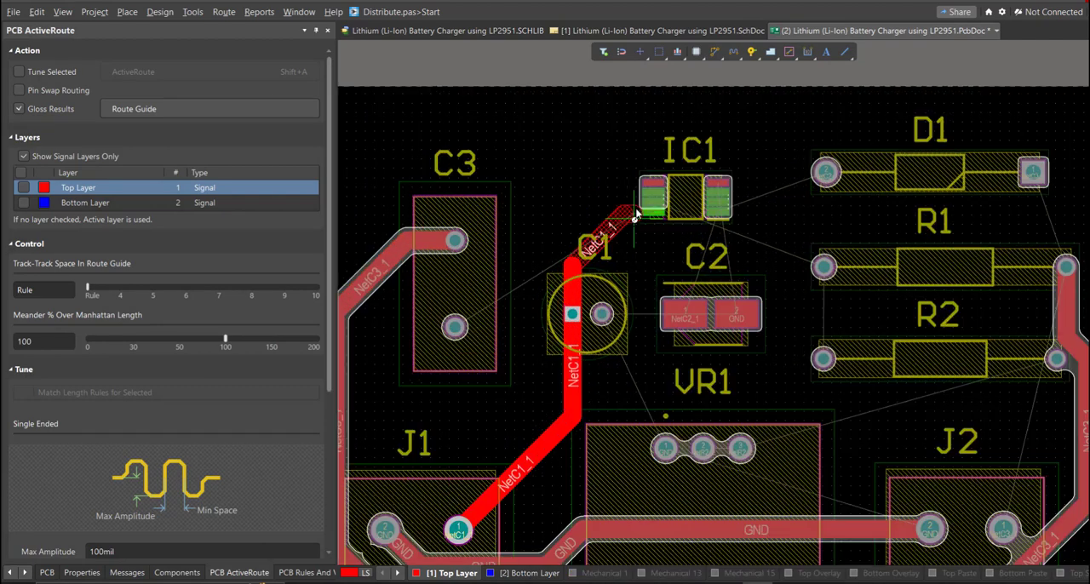
pyautogui.keyDown('ctrl'); pyautogui.scroll(2, 634, 216); pyautogui.keyUp('ctrl')
pyautogui.click(672, 206)
pyautogui.rightClick(672, 209)
# Step: Reroute the wide NetC1_1 track from C1 pad 1 and extend it diagonally closer to IC1 pin 8
pyautogui.keyDown('ctrl'); pyautogui.scroll(3, 628, 287); pyautogui.keyUp('ctrl')
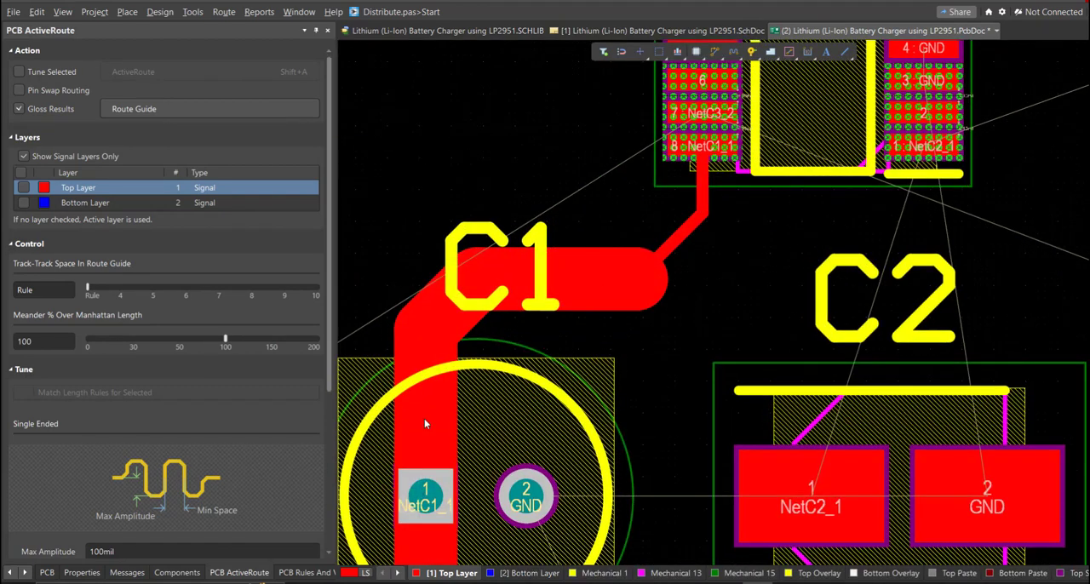
pyautogui.hotkey('ctrl', 'w')
pyautogui.click(427, 495)
pyautogui.click(626, 284)
pyautogui.rightClick(626, 283)
pyautogui.moveTo(626, 284); pyautogui.dragTo(633, 314, button='right')
pyautogui.click(634, 315)
pyautogui.click(670, 288)
pyautogui.rightClick(669, 290)
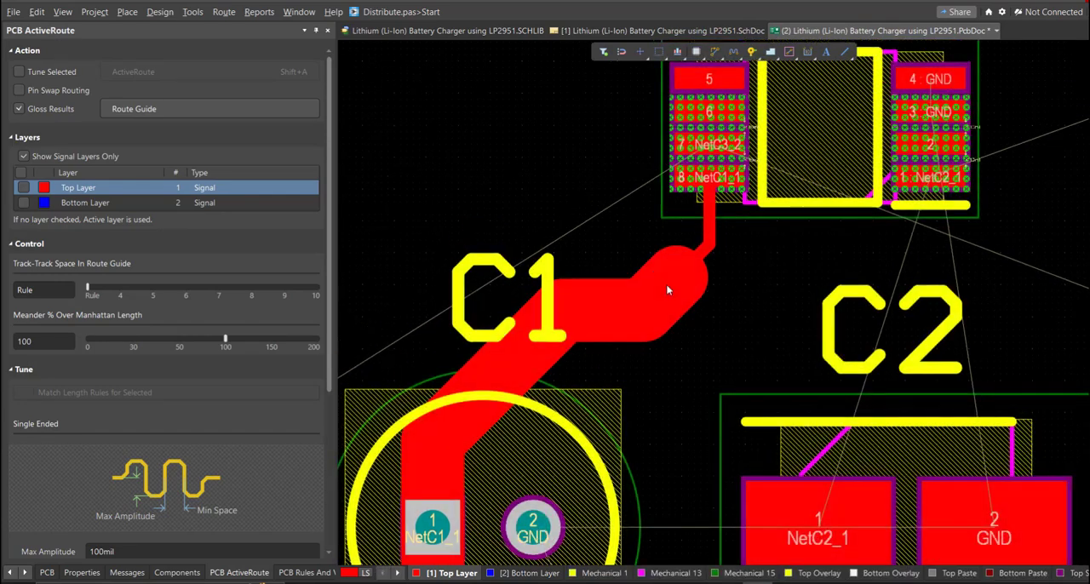
# Step: Route GND from C1 pad 2 to VR1 pad 1
pyautogui.keyDown('ctrl'); pyautogui.scroll(-4, 625, 396); pyautogui.keyUp('ctrl')
pyautogui.moveTo(625, 396); pyautogui.dragTo(561, 88, button='right')
pyautogui.hotkey('ctrl', 'w')
pyautogui.click(524, 138)
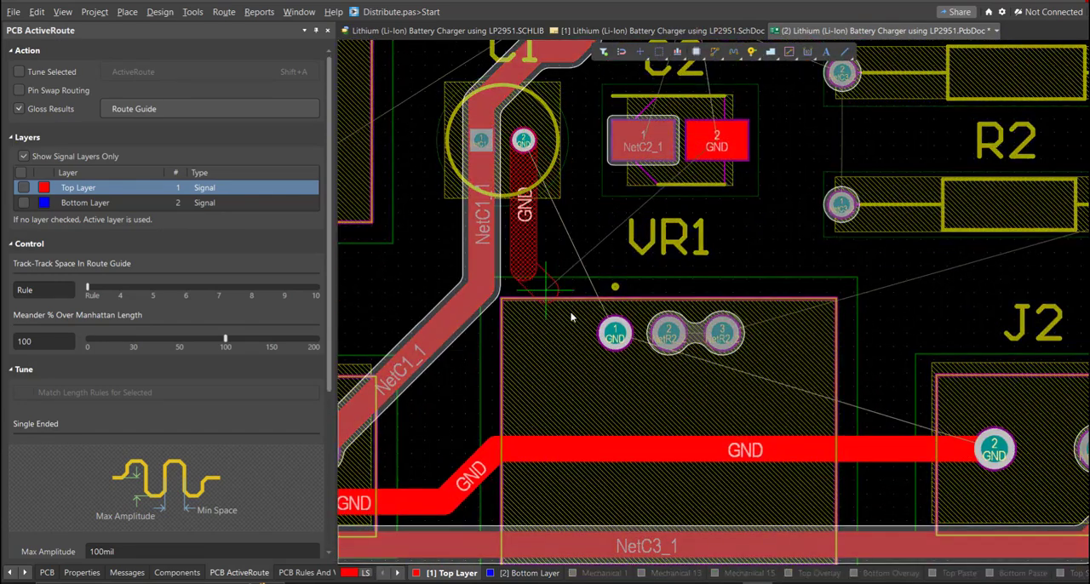
pyautogui.keyDown('ctrl'); pyautogui.scroll(4, 554, 281); pyautogui.keyUp('ctrl')
pyautogui.click(758, 484)
pyautogui.rightClick(754, 481)
pyautogui.keyDown('ctrl'); pyautogui.scroll(-4, 657, 322); pyautogui.keyUp('ctrl')
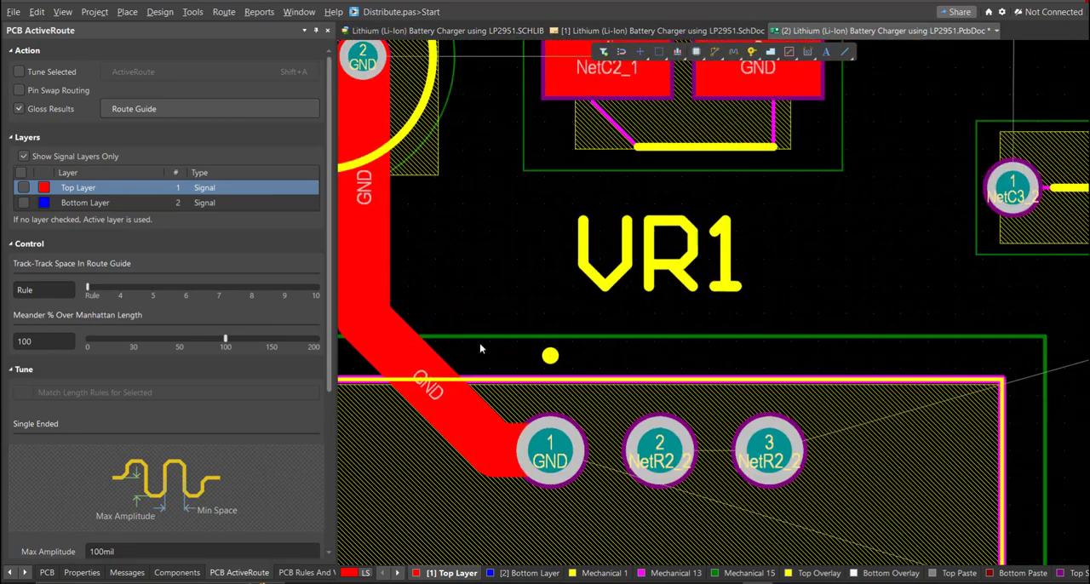
# Step: Route GND from VR1 pad 1 to C2 pad 2
pyautogui.hotkey('ctrl', 'w')
pyautogui.click(551, 400)
pyautogui.click(673, 162)
pyautogui.rightClick(668, 172)
# Step: Route GND from C2 pad 2 up to IC1 pin 4
pyautogui.moveTo(687, 109); pyautogui.dragTo(666, 311, button='right')
pyautogui.keyDown('ctrl'); pyautogui.scroll(2, 682, 288); pyautogui.keyUp('ctrl')
pyautogui.hotkey('ctrl', 'w')
pyautogui.click(649, 385)
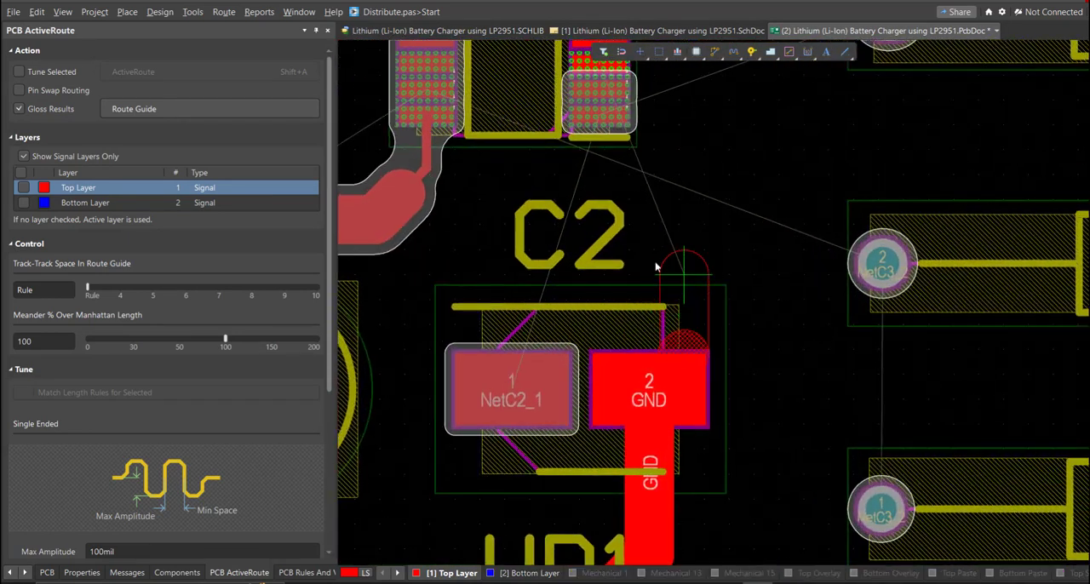
pyautogui.moveTo(729, 101); pyautogui.dragTo(737, 382, button='right')
pyautogui.keyDown('ctrl'); pyautogui.scroll(2, 738, 383); pyautogui.keyUp('ctrl')
pyautogui.click(744, 373)
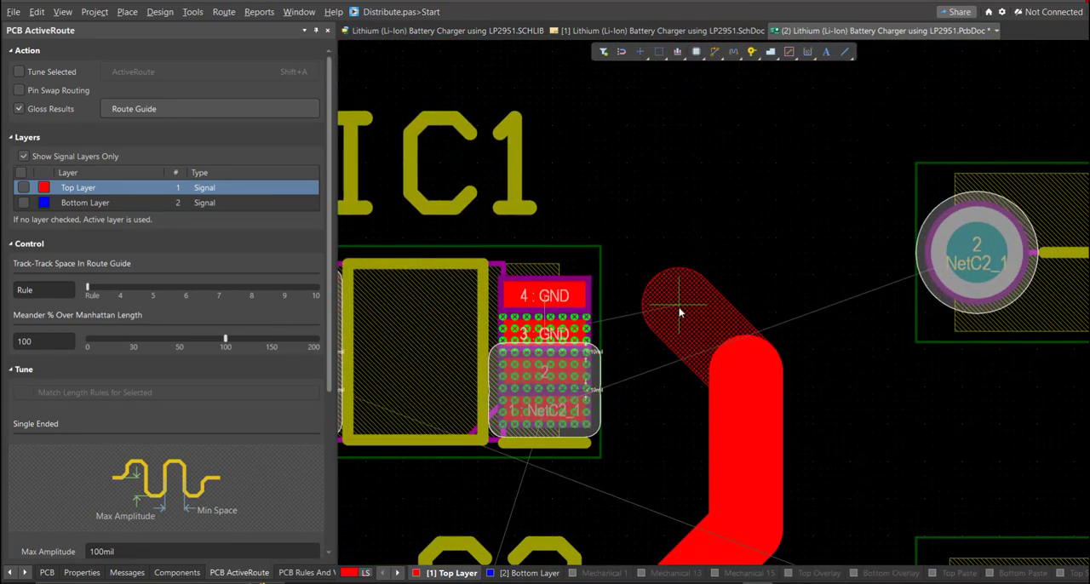
pyautogui.click(547, 295)
pyautogui.rightClick(603, 348)
# Step: Route GND from VR1 pad 1 straight down to the GND track that joins J1 and J2
pyautogui.keyDown('ctrl'); pyautogui.scroll(-5, 605, 350); pyautogui.keyUp('ctrl')
pyautogui.moveTo(609, 353); pyautogui.dragTo(631, 153, button='right')
pyautogui.moveTo(587, 379); pyautogui.dragTo(554, 170, button='right')
pyautogui.hotkey('ctrl', 'w')
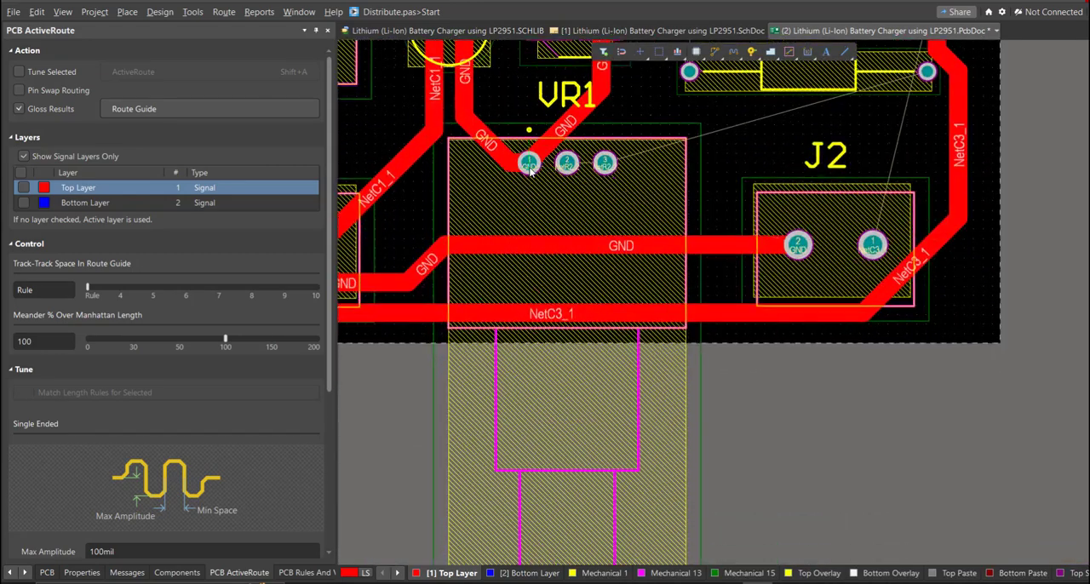
pyautogui.click(531, 161)
pyautogui.keyDown('ctrl'); pyautogui.scroll(2, 515, 191); pyautogui.keyUp('ctrl')
pyautogui.keyDown('ctrl'); pyautogui.scroll(2, 510, 199); pyautogui.keyUp('ctrl')
pyautogui.click(569, 339)
pyautogui.rightClick(576, 345)
# Step: Add a diagonal GND segment on the J2 side of the junction below VR1 pad 1
pyautogui.click(566, 279)
pyautogui.click(626, 332)
pyautogui.rightClick(618, 328)
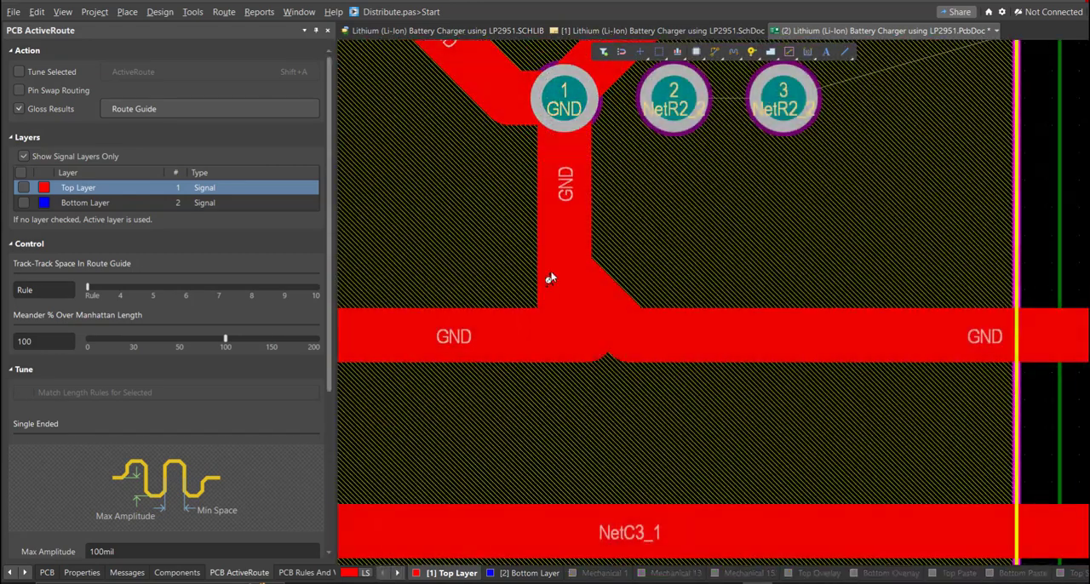
pyautogui.keyDown('ctrl'); pyautogui.scroll(2, 550, 279); pyautogui.keyUp('ctrl')
pyautogui.click(575, 294)
pyautogui.click(572, 417)
pyautogui.rightClick(575, 400)
pyautogui.click(582, 268)
pyautogui.click(727, 404)
pyautogui.rightClick(724, 402)
pyautogui.rightClick(719, 401)
# Step: Add a matching diagonal GND segment on the J1 side of the junction below VR1 pad 1
pyautogui.click(630, 356)
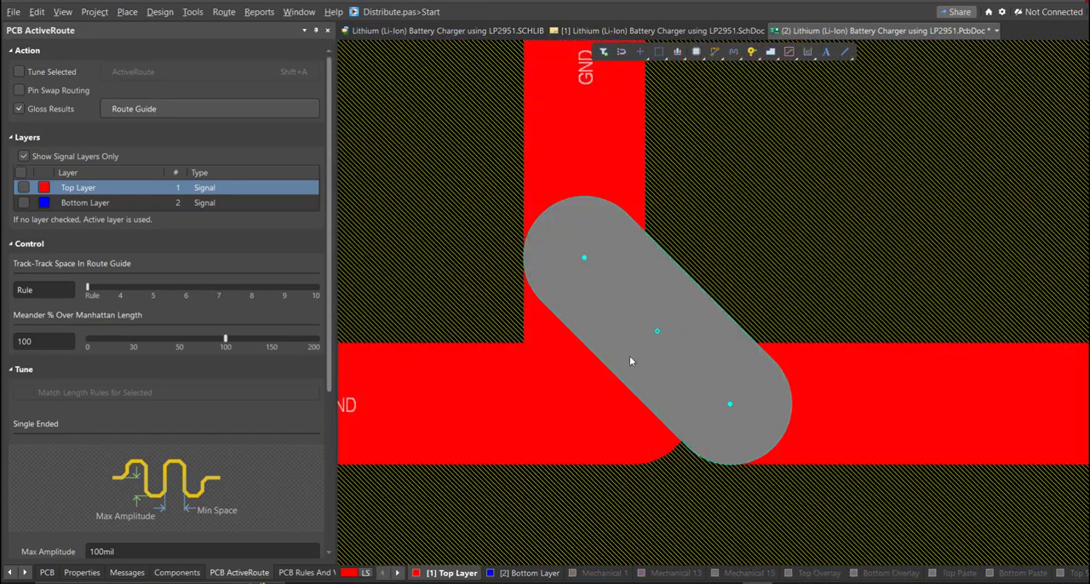
pyautogui.moveTo(583, 259); pyautogui.dragTo(582, 259)
pyautogui.hotkey('ctrl', 'w')
pyautogui.keyDown('ctrl'); pyautogui.scroll(-5, 583, 423); pyautogui.keyUp('ctrl')
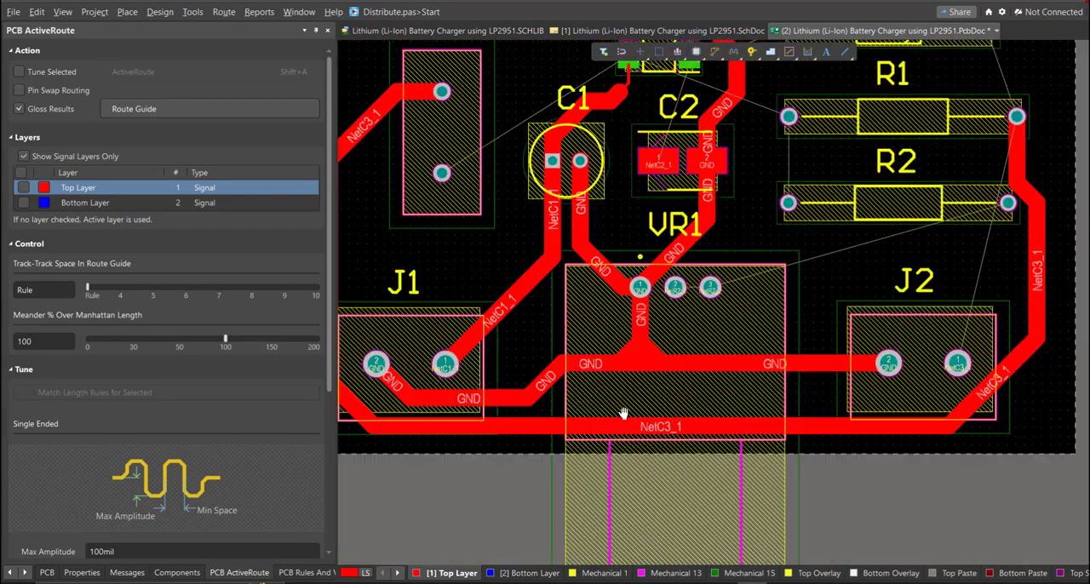
# Step: Route a straight track between VR1 pads 2 and 3
pyautogui.moveTo(623, 414); pyautogui.dragTo(613, 495, button='right')
pyautogui.keyDown('ctrl'); pyautogui.scroll(2, 631, 368); pyautogui.keyUp('ctrl')
pyautogui.keyDown('ctrl'); pyautogui.scroll(-5, 630, 367); pyautogui.keyUp('ctrl')
pyautogui.moveTo(713, 366)
pyautogui.mouseDown(button='right')
pyautogui.moveTo(608, 348)
pyautogui.moveTo(515, 369)
pyautogui.mouseUp(button='right')
pyautogui.keyDown('ctrl'); pyautogui.scroll(1, 516, 370); pyautogui.keyUp('ctrl')
pyautogui.click(460, 370)
pyautogui.click(489, 370)
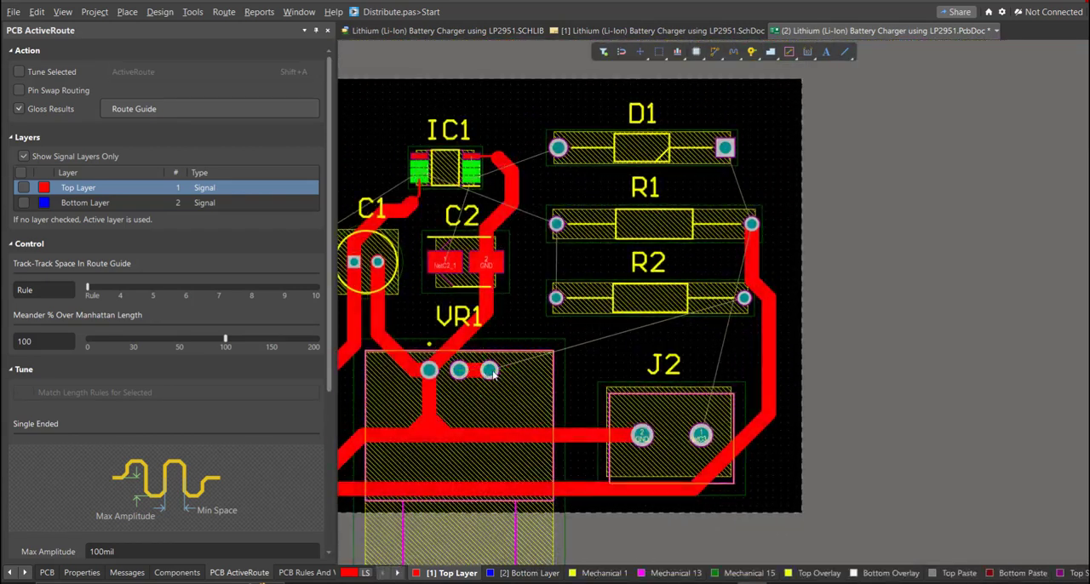
# Step: Start the NetR2_2 track from VR1 pad 3 toward R2, running it horizontally to just above J2
pyautogui.click(489, 369)
pyautogui.click(743, 302)
pyautogui.rightClick(739, 305)
pyautogui.moveTo(685, 347); pyautogui.dragTo(612, 308, button='right')
pyautogui.moveTo(613, 386); pyautogui.dragTo(586, 380, button='right')
pyautogui.rightClick(586, 378)
pyautogui.moveTo(453, 360); pyautogui.dragTo(412, 378, button='right')
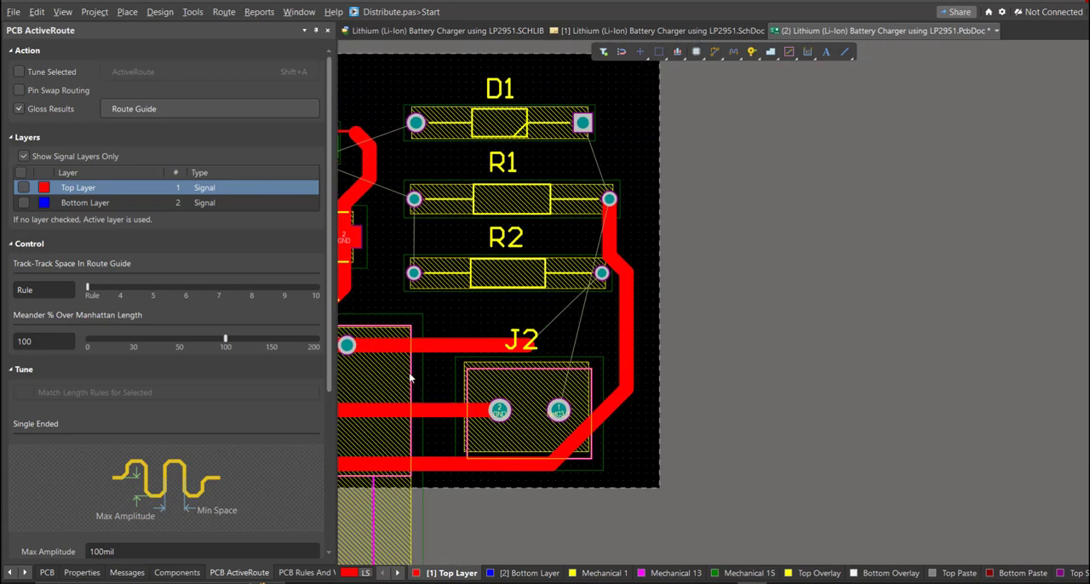
# Step: Route NetC3_1 diagonally from J2 pad 1 down to the horizontal NetC3_1 track along the board's lower edge
pyautogui.keyDown('ctrl'); pyautogui.scroll(1, 519, 349); pyautogui.keyUp('ctrl')
pyautogui.moveTo(608, 376)
pyautogui.mouseDown(button='right')
pyautogui.moveTo(520, 348)
pyautogui.moveTo(632, 424)
pyautogui.mouseUp(button='right')
pyautogui.hotkey('ctrl', 'w')
pyautogui.click(575, 461)
pyautogui.click(515, 523)
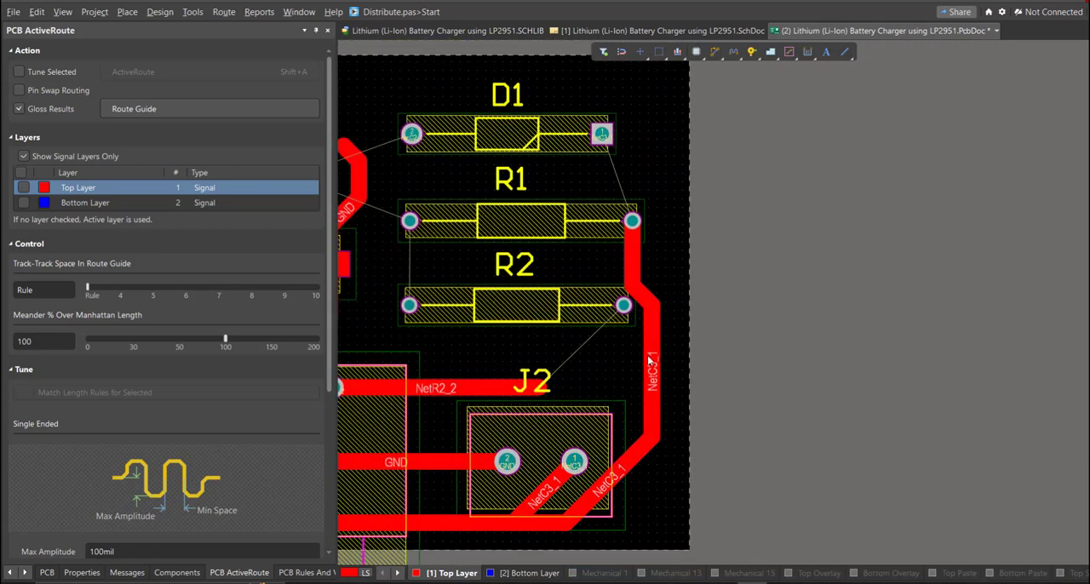
# Step: Route NetC3_1 diagonally from the vertical track beside R1 and R2 into J2 pad 1
pyautogui.click(650, 361)
pyautogui.click(575, 461)
pyautogui.moveTo(608, 374); pyautogui.dragTo(663, 420, button='right')
pyautogui.click(599, 436)
pyautogui.rightClick(648, 389)
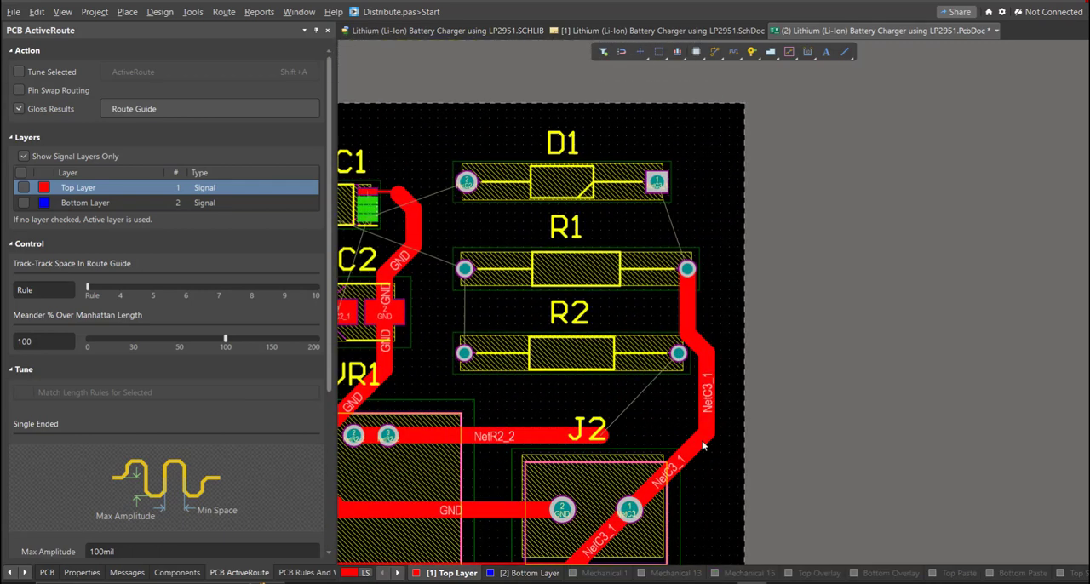
# Step: Reroute the vertical NetC3_1 track straight up with a diagonal into R1 pad 1, and complete NetR2_2 diagonally to R2's J2-side pad
pyautogui.click(706, 436)
pyautogui.click(688, 269)
pyautogui.click(603, 436)
pyautogui.click(678, 353)
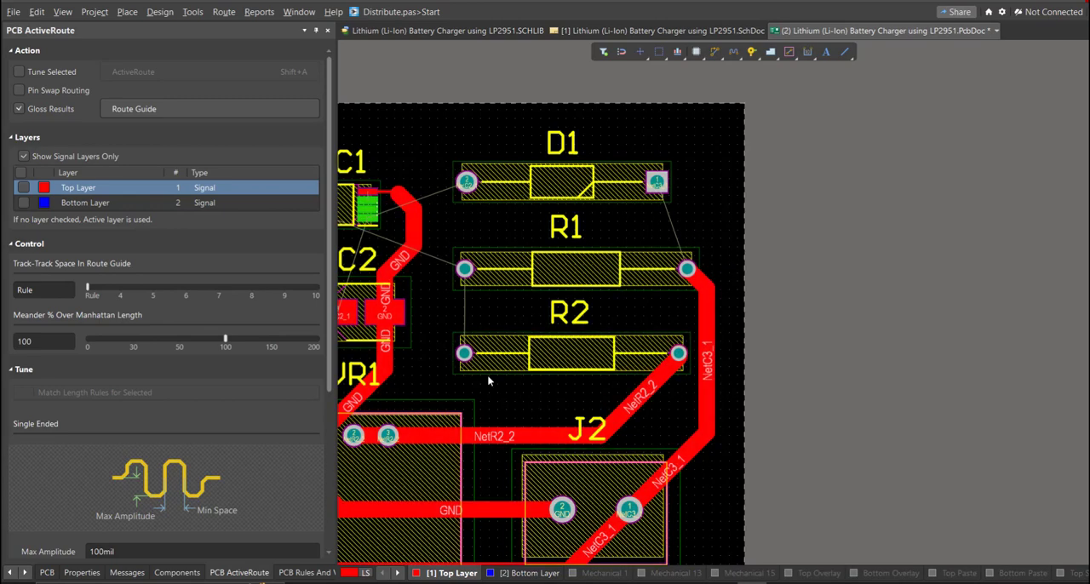
# Step: Route a vertical track from R2 pad 1 up to R1 pad 2
pyautogui.moveTo(487, 375); pyautogui.dragTo(556, 473, button='right')
pyautogui.click(533, 453)
pyautogui.click(534, 367)
# Step: Route NetC2_1 from D1 pad 2 over to IC1 pin 1, using a narrower track beneath the chip body
pyautogui.moveTo(508, 347); pyautogui.dragTo(727, 443, button='right')
pyautogui.keyDown('ctrl'); pyautogui.scroll(2, 701, 492); pyautogui.keyUp('ctrl')
pyautogui.moveTo(701, 491); pyautogui.dragTo(690, 446, button='right')
pyautogui.keyDown('ctrl'); pyautogui.scroll(2, 690, 446); pyautogui.keyUp('ctrl')
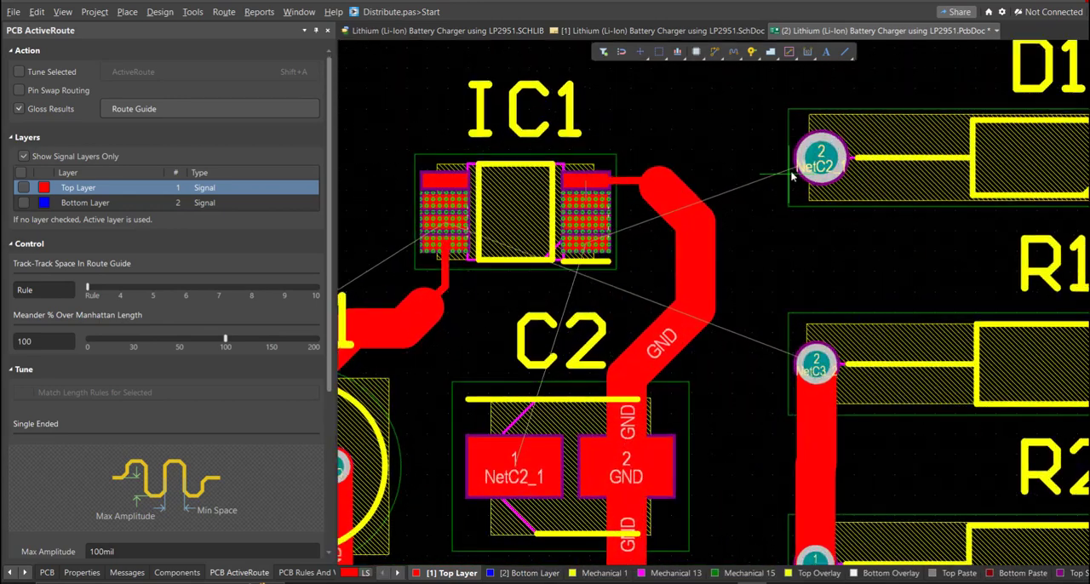
pyautogui.click(774, 253)
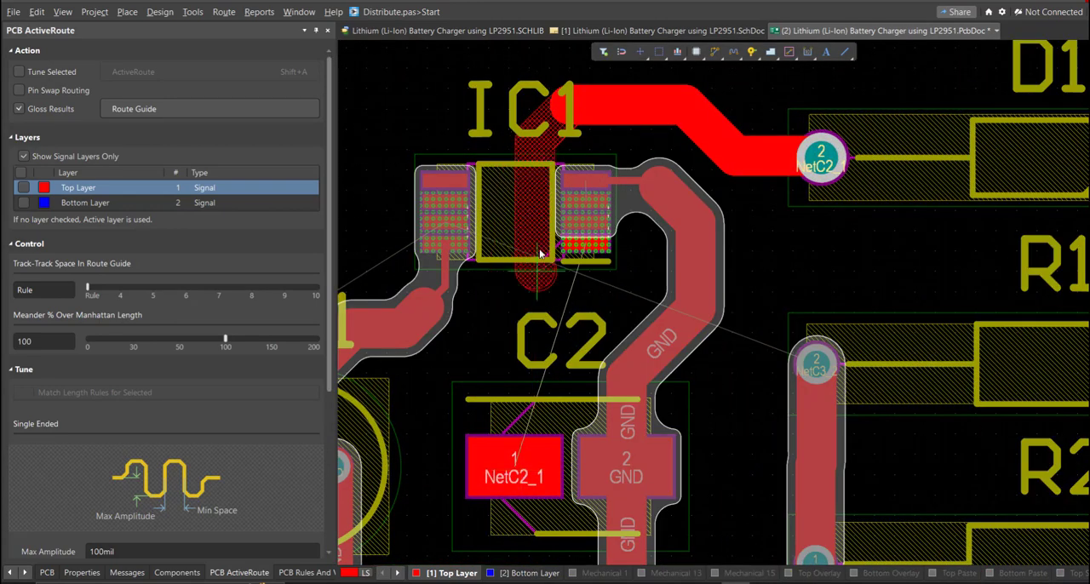
pyautogui.keyDown('ctrl'); pyautogui.scroll(1, 539, 253); pyautogui.keyUp('ctrl')
pyautogui.keyDown('ctrl'); pyautogui.scroll(1, 548, 235); pyautogui.keyUp('ctrl')
pyautogui.keyDown('ctrl'); pyautogui.scroll(-3, 614, 204); pyautogui.keyUp('ctrl')
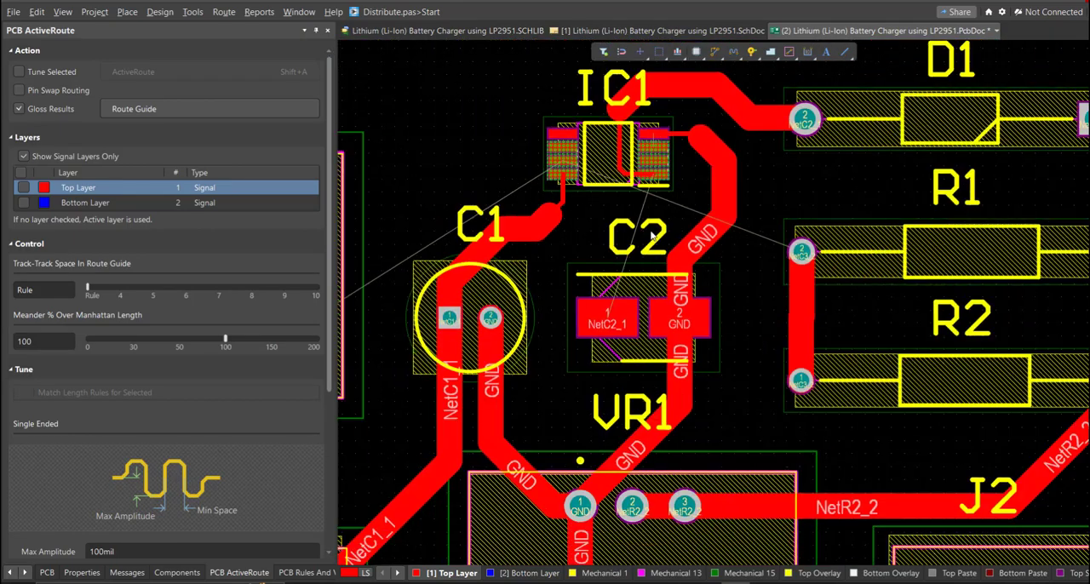
# Step: Route NetC2_1 between C2 pad 1 and IC1 pin 1, with a narrow section at the pin
pyautogui.keyDown('ctrl'); pyautogui.scroll(3, 645, 170); pyautogui.keyUp('ctrl')
pyautogui.click(567, 389)
pyautogui.rightClick(569, 390)
pyautogui.keyDown('ctrl'); pyautogui.scroll(-2, 596, 405); pyautogui.keyUp('ctrl')
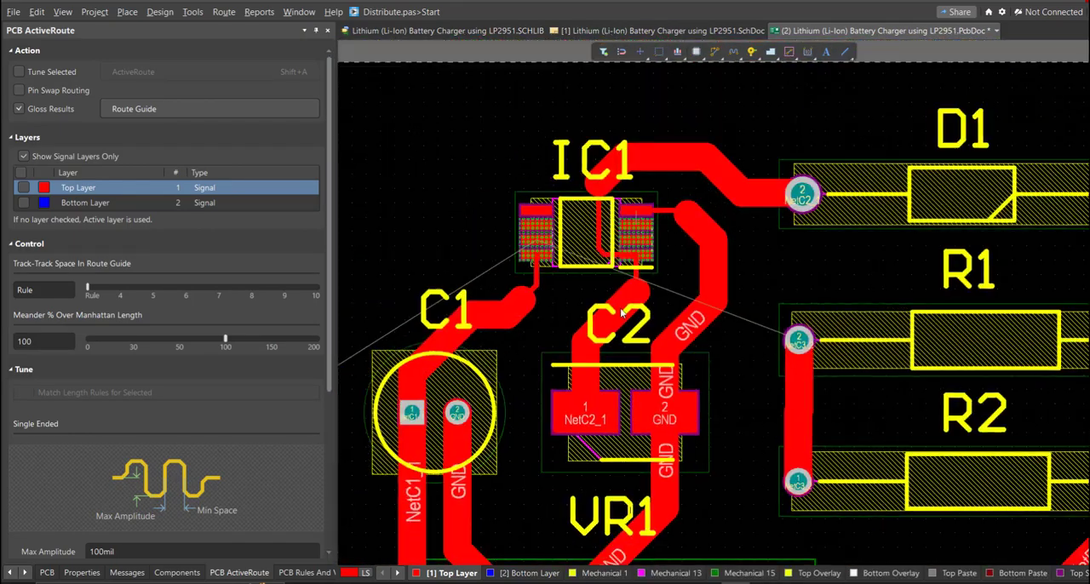
# Step: Route NetC3_2 from R1 pad 2 around D1 and above IC1 to pin 7, narrowing the track near the chip
pyautogui.moveTo(766, 355); pyautogui.dragTo(654, 463, button='right')
pyautogui.click(687, 446)
pyautogui.click(747, 264)
pyautogui.click(595, 229)
pyautogui.moveTo(577, 252); pyautogui.dragTo(774, 236, button='right')
pyautogui.keyDown('ctrl'); pyautogui.scroll(3, 615, 250); pyautogui.keyUp('ctrl')
pyautogui.click(699, 233)
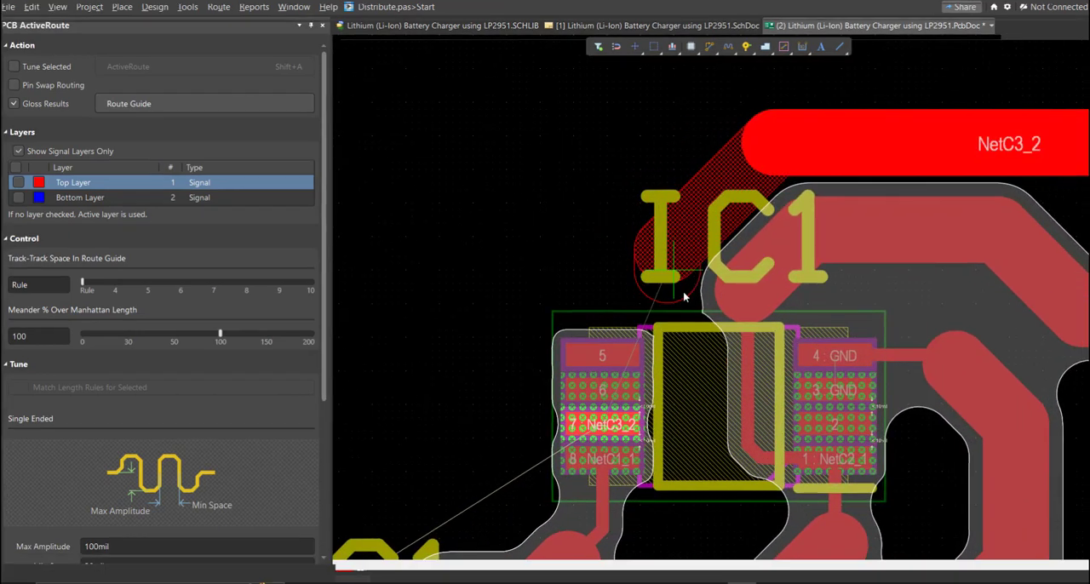
pyautogui.click(672, 263)
pyautogui.press('3')
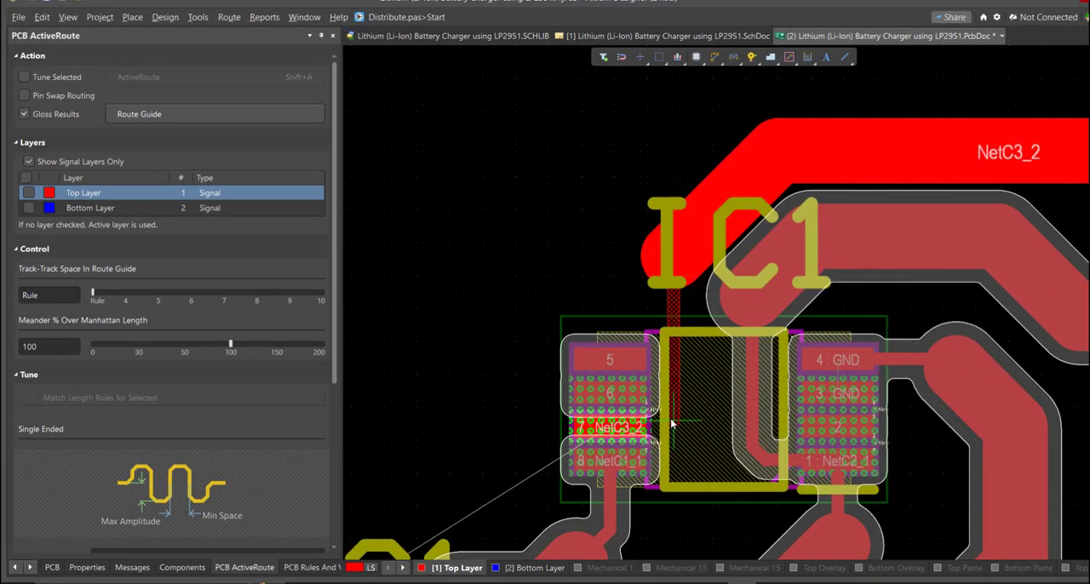
pyautogui.click(615, 428)
pyautogui.keyDown('ctrl'); pyautogui.scroll(-3, 528, 433); pyautogui.keyUp('ctrl')
# Step: Extend NetC3_2 from IC1 pin 7 to C3 pad 2, widening the track once clear of the chip
pyautogui.moveTo(701, 325)
pyautogui.mouseDown(button='right')
pyautogui.moveTo(750, 280)
pyautogui.moveTo(865, 212)
pyautogui.mouseUp(button='right')
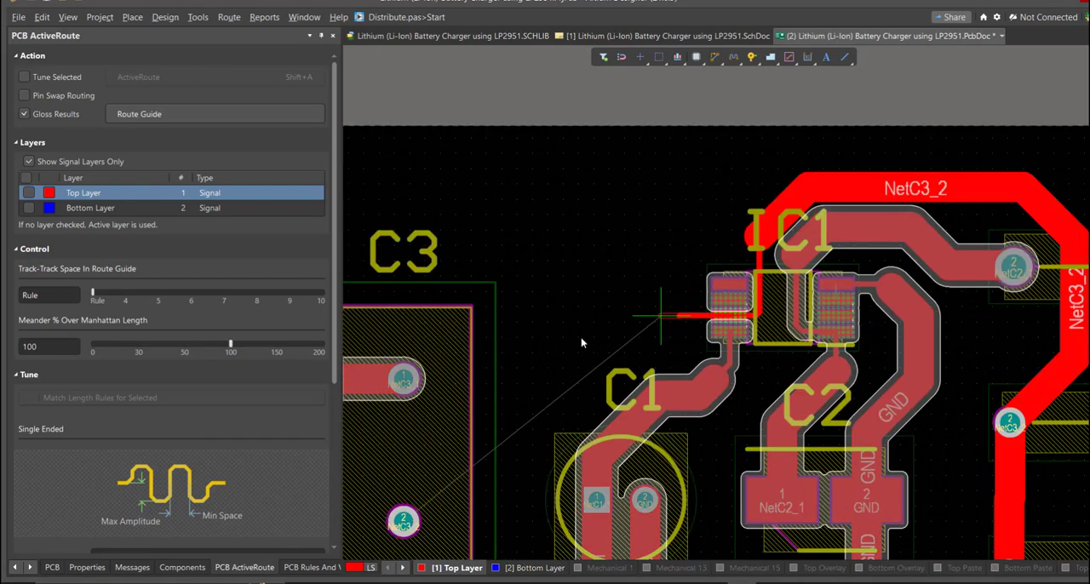
pyautogui.press('3')
pyautogui.click(403, 521)
pyautogui.rightClick(403, 522)
# Step: Route NetC3_1 from R1 pad 1 up to D1 pad 1
pyautogui.keyDown('ctrl'); pyautogui.scroll(-6, 477, 408); pyautogui.keyUp('ctrl')
pyautogui.keyDown('ctrl'); pyautogui.scroll(3, 665, 341); pyautogui.keyUp('ctrl')
pyautogui.moveTo(663, 268); pyautogui.dragTo(585, 232, button='right')
pyautogui.keyDown('ctrl'); pyautogui.scroll(3, 682, 289); pyautogui.keyUp('ctrl')
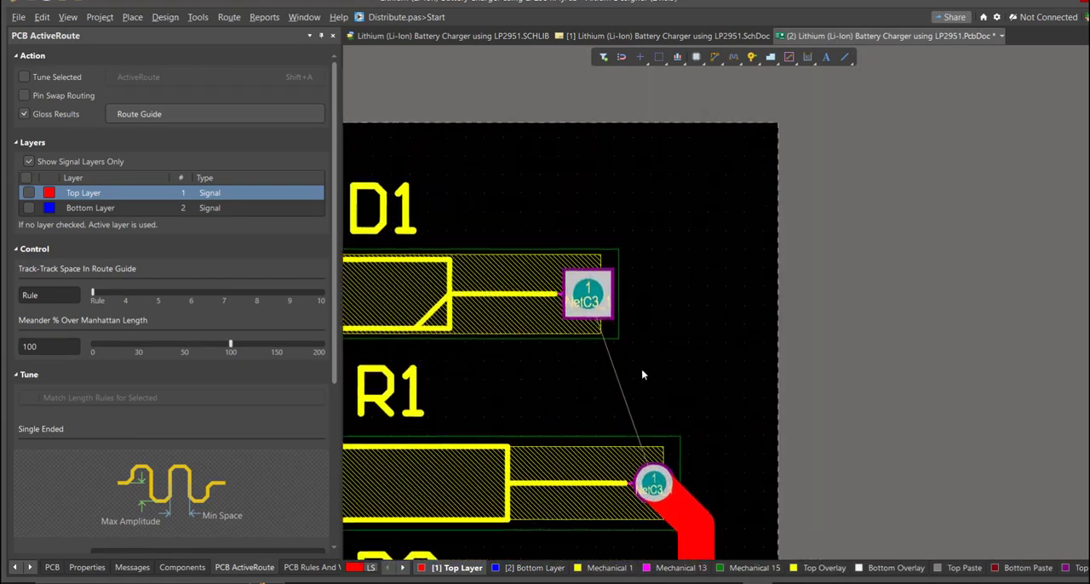
pyautogui.hotkey('ctrl', 'w')
pyautogui.click(654, 483)
pyautogui.click(588, 293)
pyautogui.rightClick(588, 293)
# Step: Show the routed board in 3D and tilt it to inspect the component layout
pyautogui.keyDown('ctrl'); pyautogui.scroll(-5, 588, 294); pyautogui.keyUp('ctrl')
pyautogui.moveTo(432, 410); pyautogui.dragTo(718, 307, button='right')
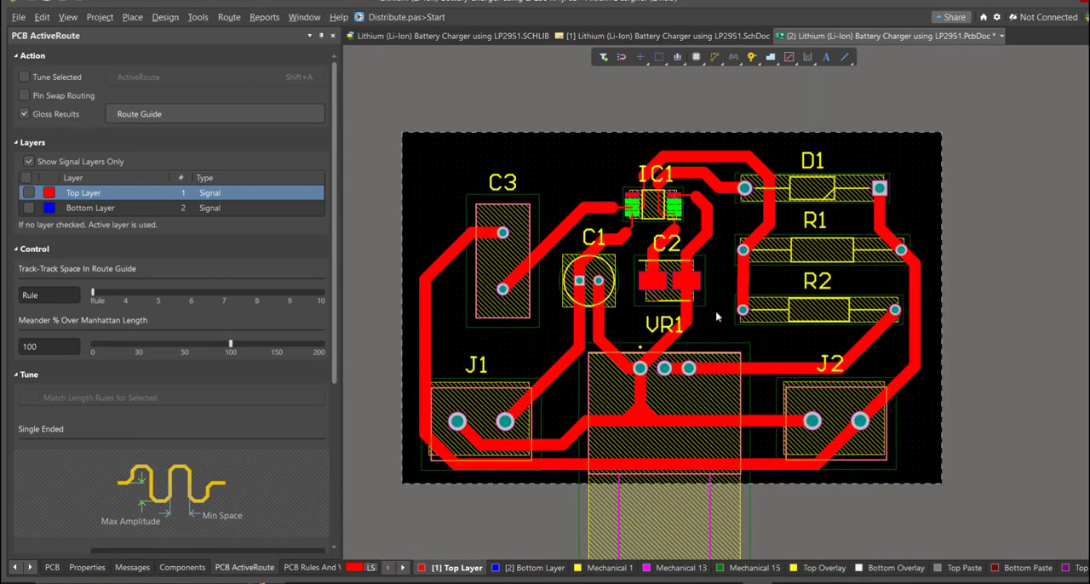
pyautogui.press('3')
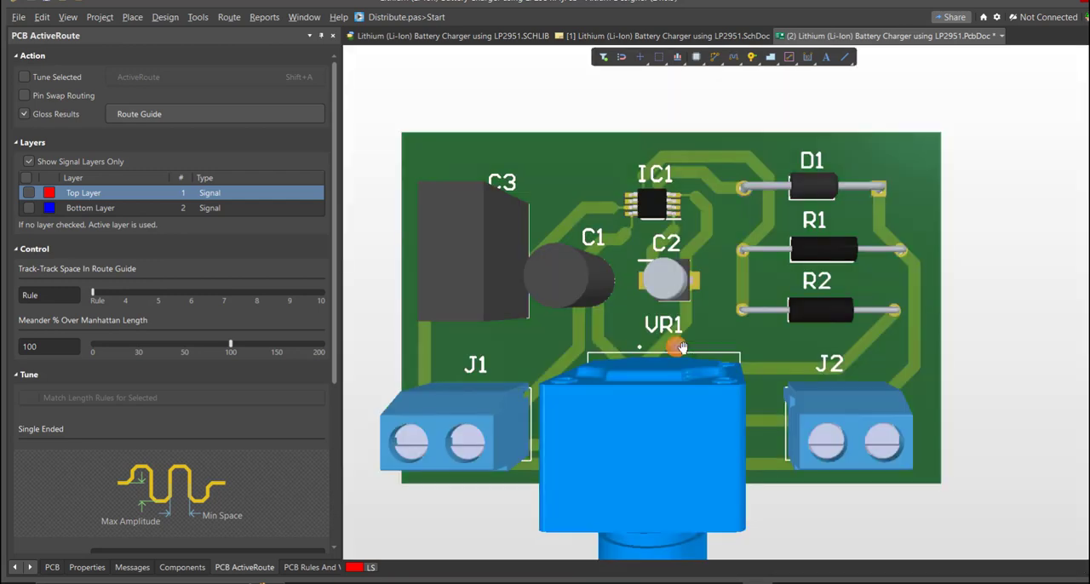
pyautogui.moveTo(727, 421); pyautogui.dragTo(714, 251, button='right')
pyautogui.keyDown('ctrl'); pyautogui.scroll(-3, 704, 328); pyautogui.keyUp('ctrl')
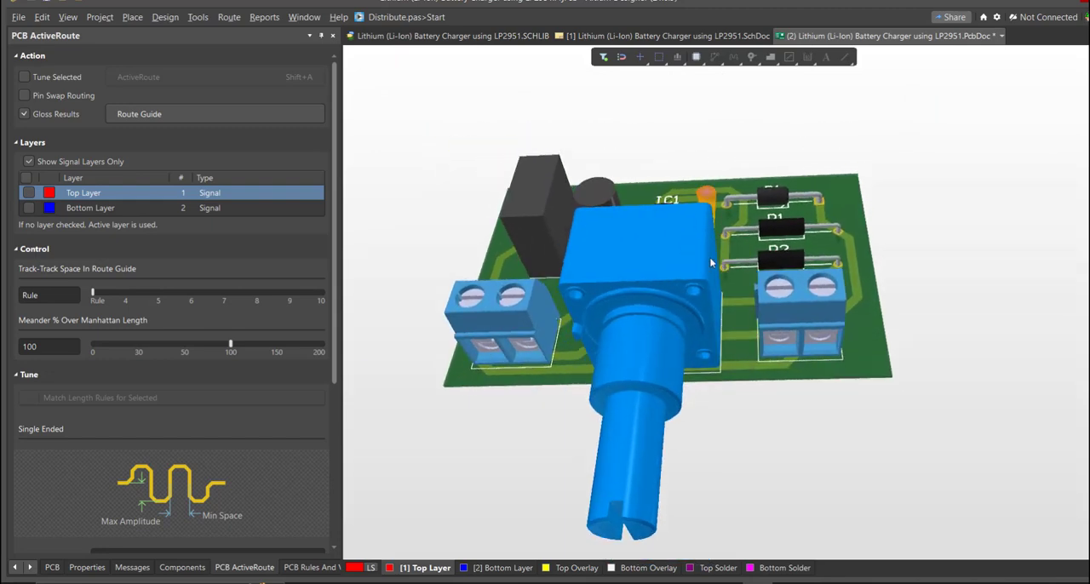